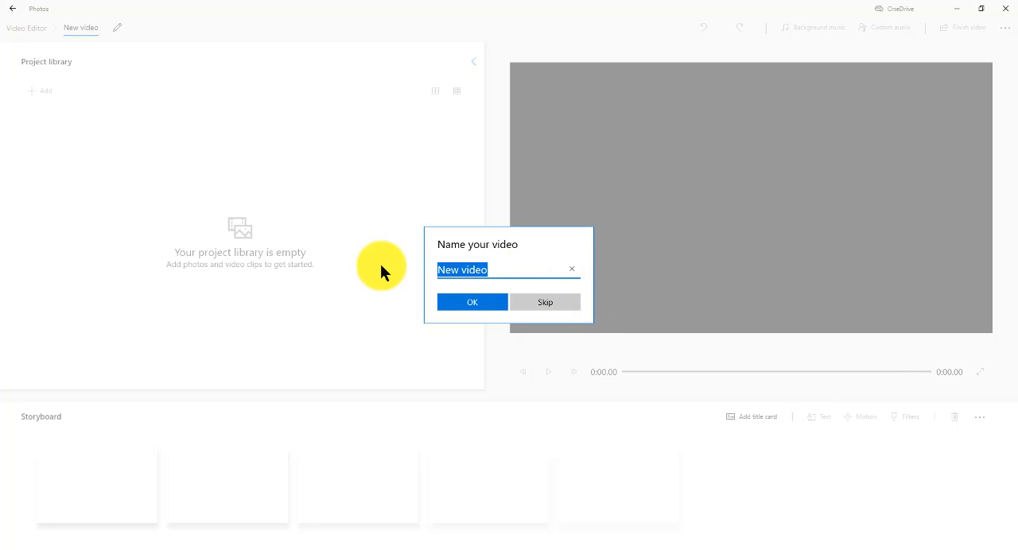
Name the new video project Demo.
type("Demo")
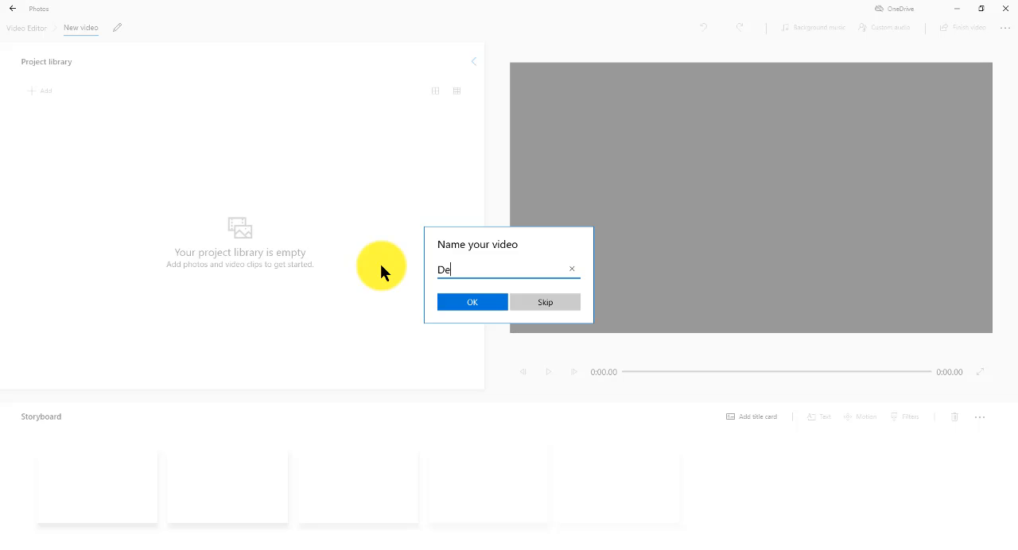
left_click(472, 303)
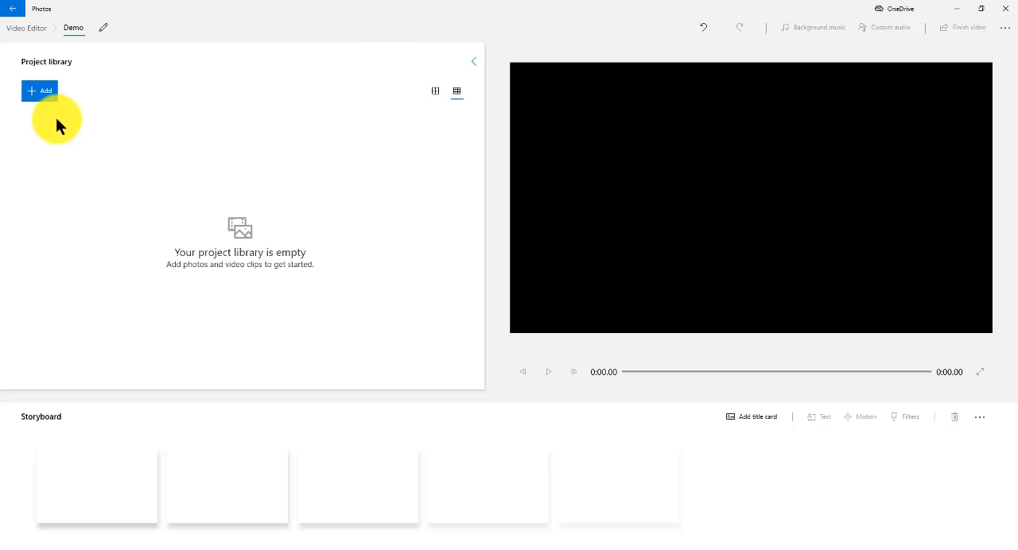
Browse your own collection for media to add and select the photo of the Great Western reception desk.
left_click(49, 93)
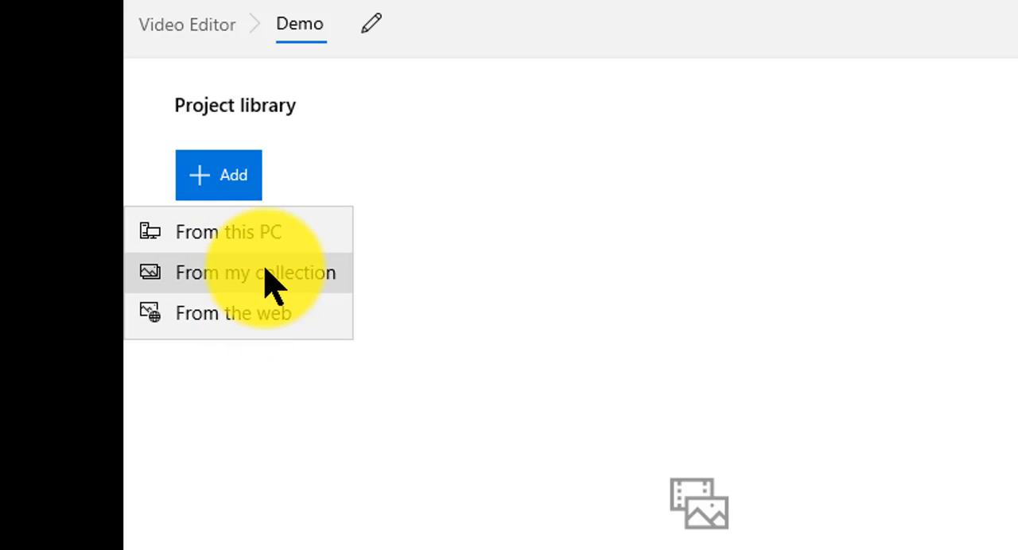
left_click(268, 231)
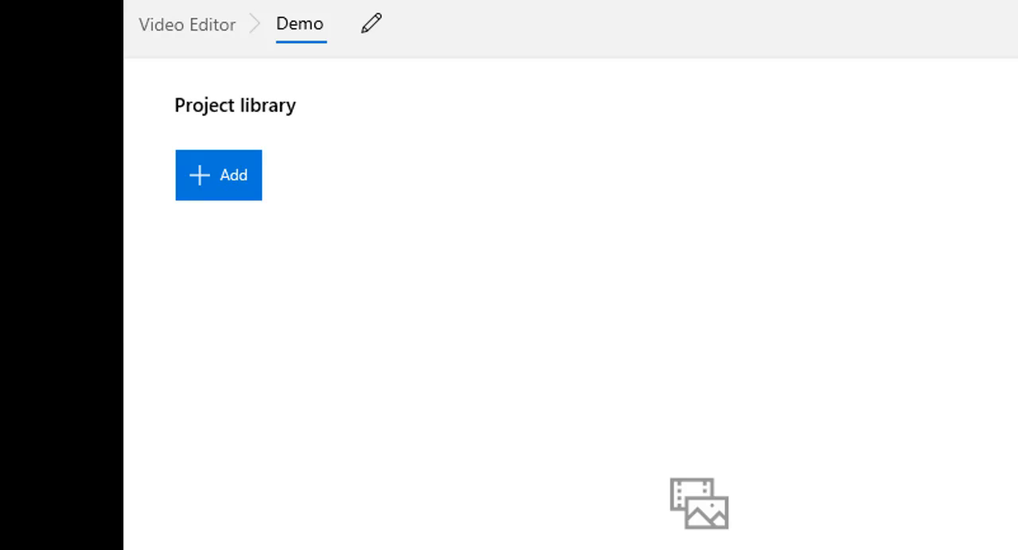
left_click(249, 177)
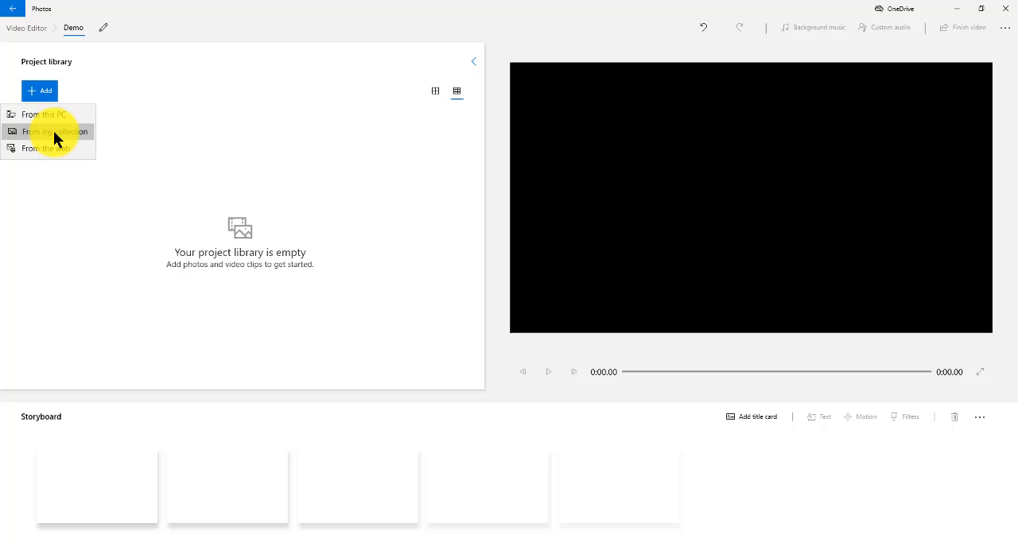
left_click(257, 282)
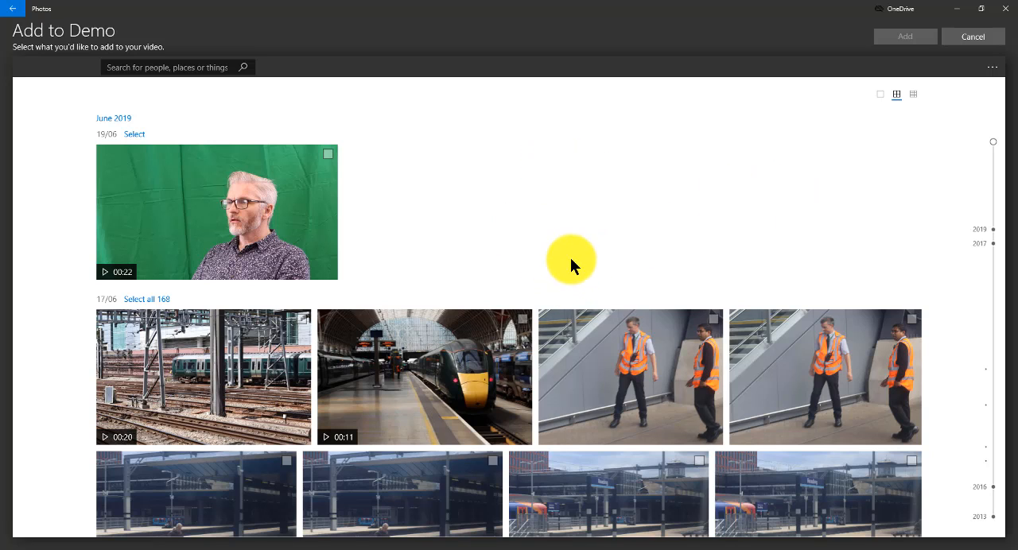
scroll(527, 199, "down", 8)
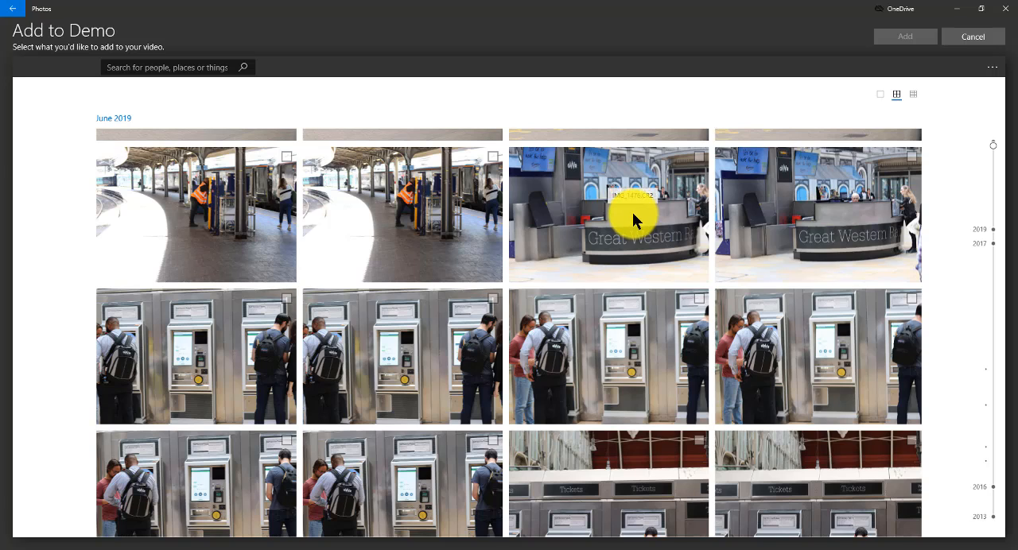
left_click(701, 161)
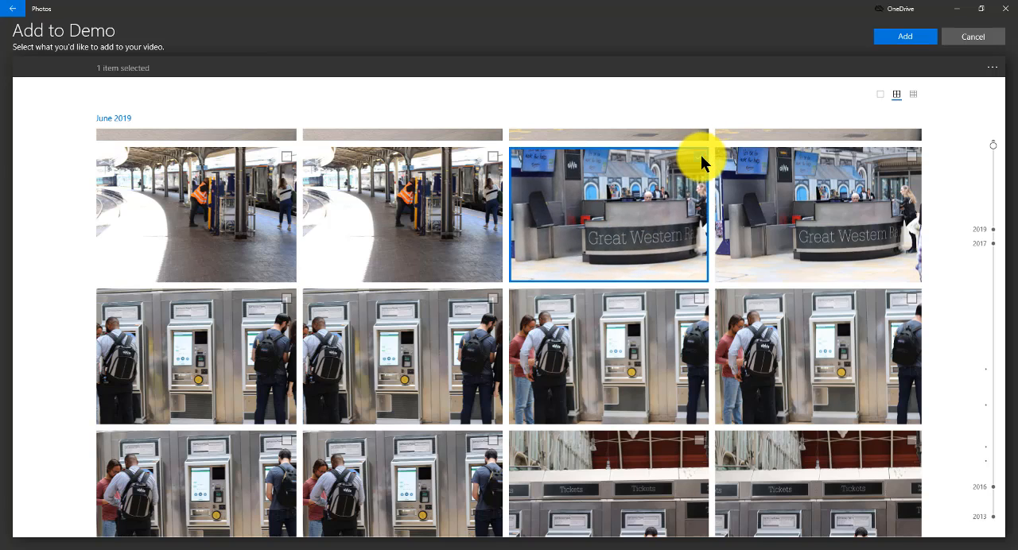
Also select the 22-second green-screen clip, the 11-second station platform clip and the 20-second railway tracks clip.
scroll(609, 261, "down", 5)
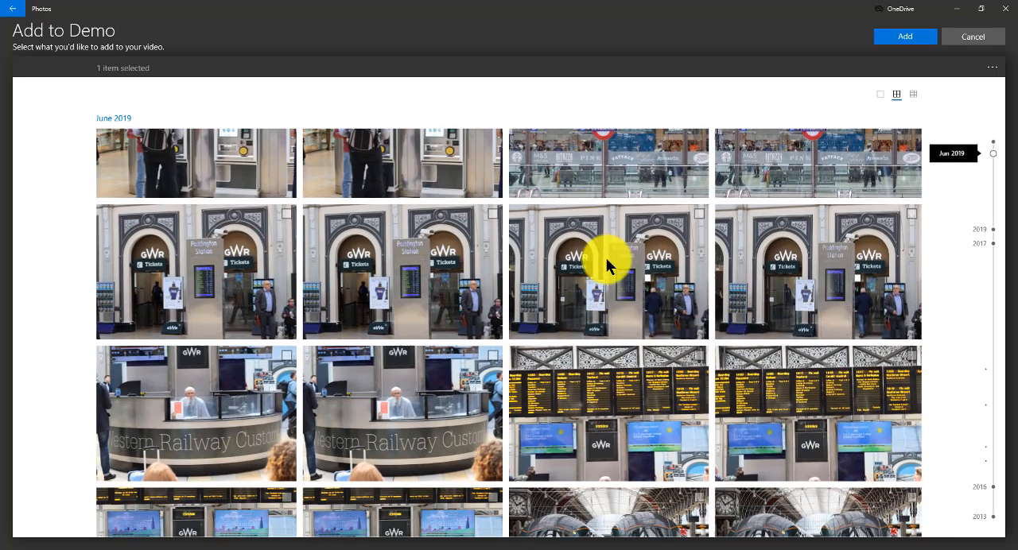
scroll(604, 259, "down", 5)
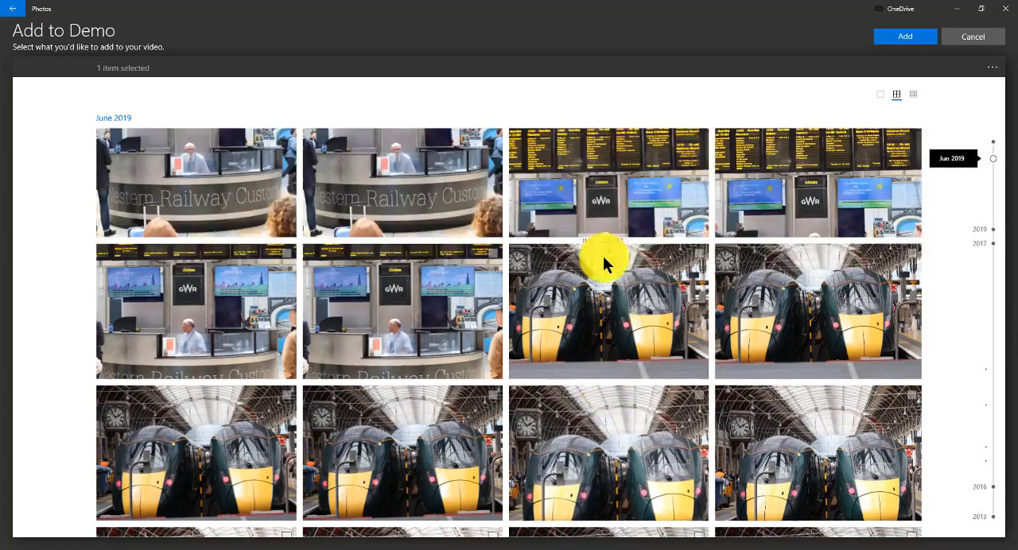
scroll(602, 256, "up", 10)
scroll(507, 225, "down", 2)
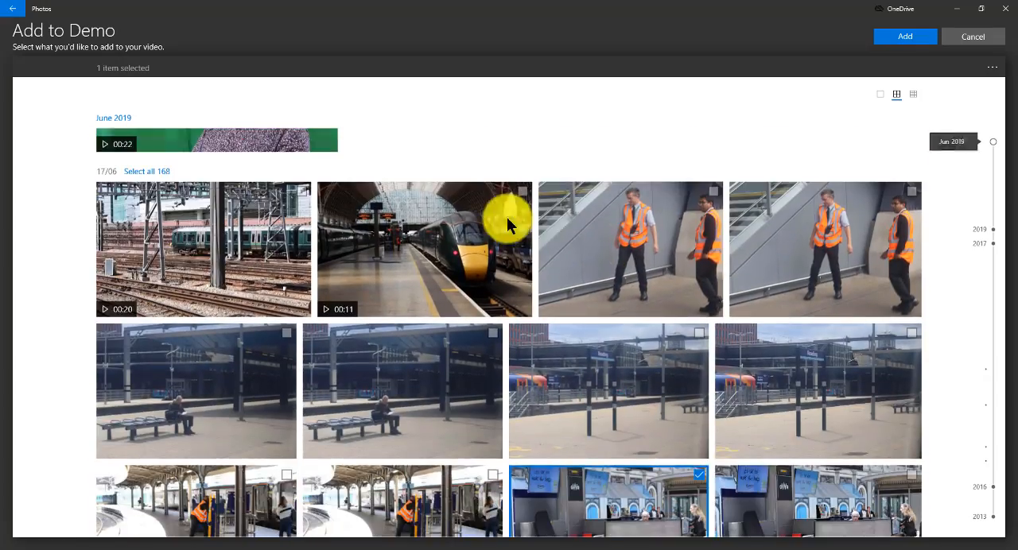
scroll(397, 183, "up", 2)
left_click(330, 154)
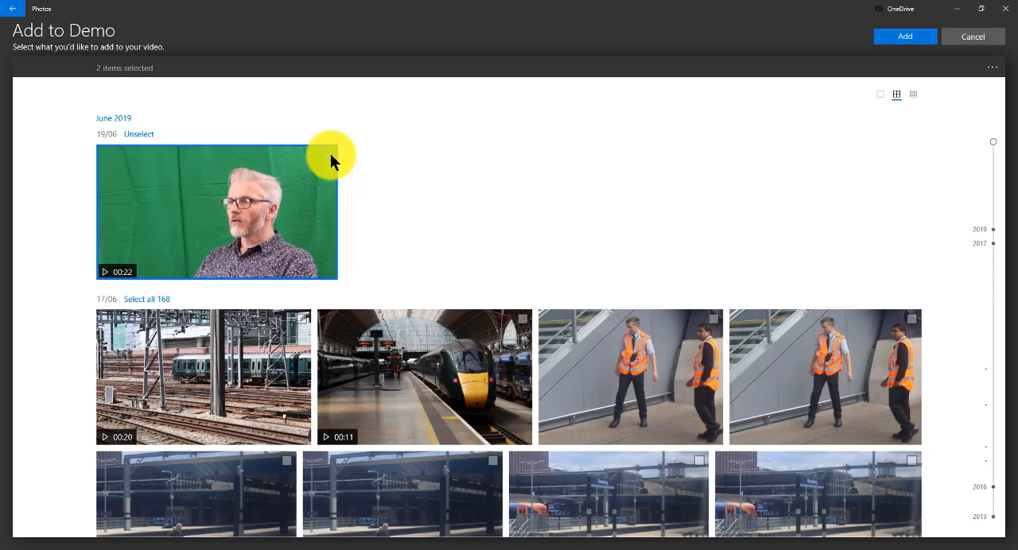
left_click(521, 322)
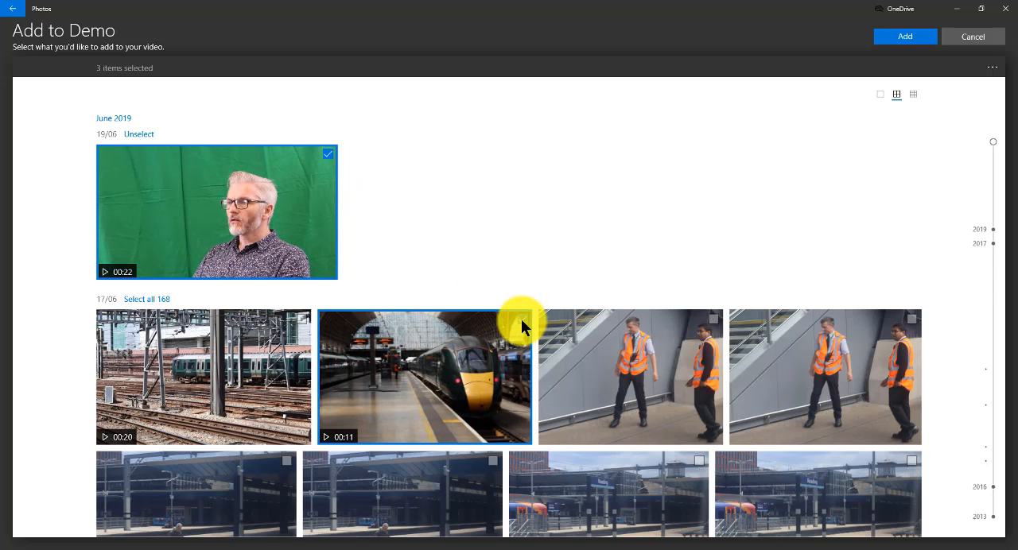
left_click(301, 318)
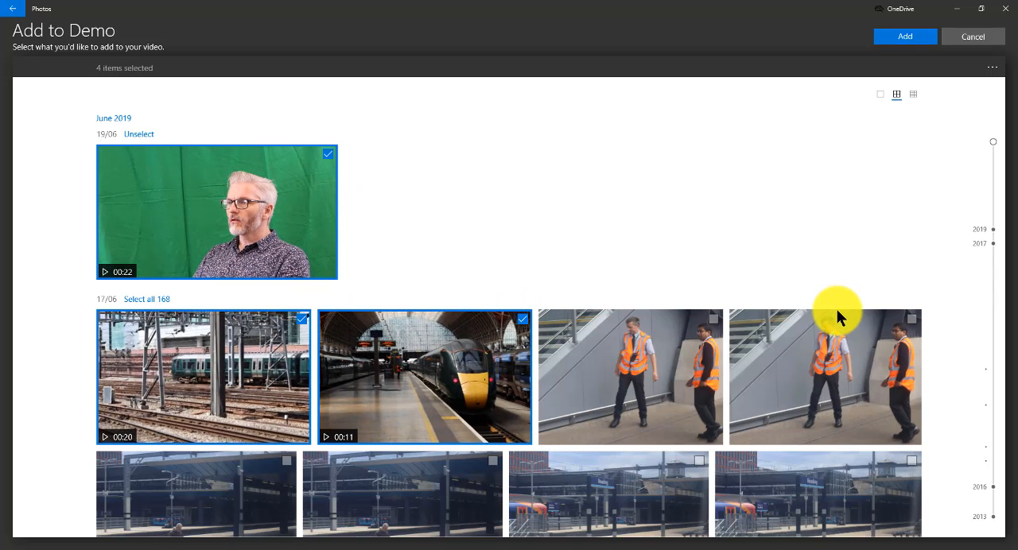
Select a photo of the two trains side by side below the station clock and add all selected items to the project library.
scroll(568, 298, "down", 5)
left_click(568, 299)
scroll(704, 330, "down", 2)
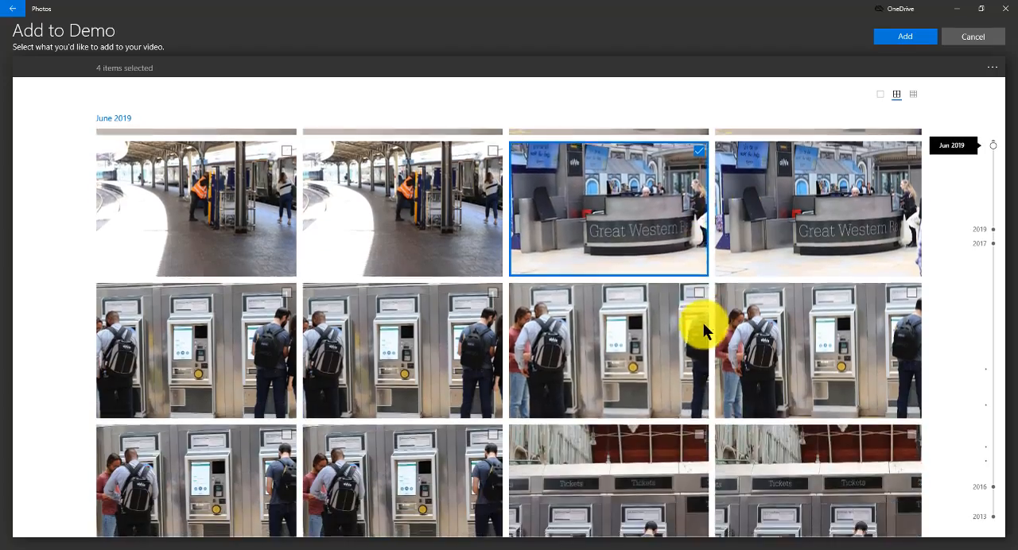
scroll(716, 302, "down", 2)
scroll(676, 285, "down", 1)
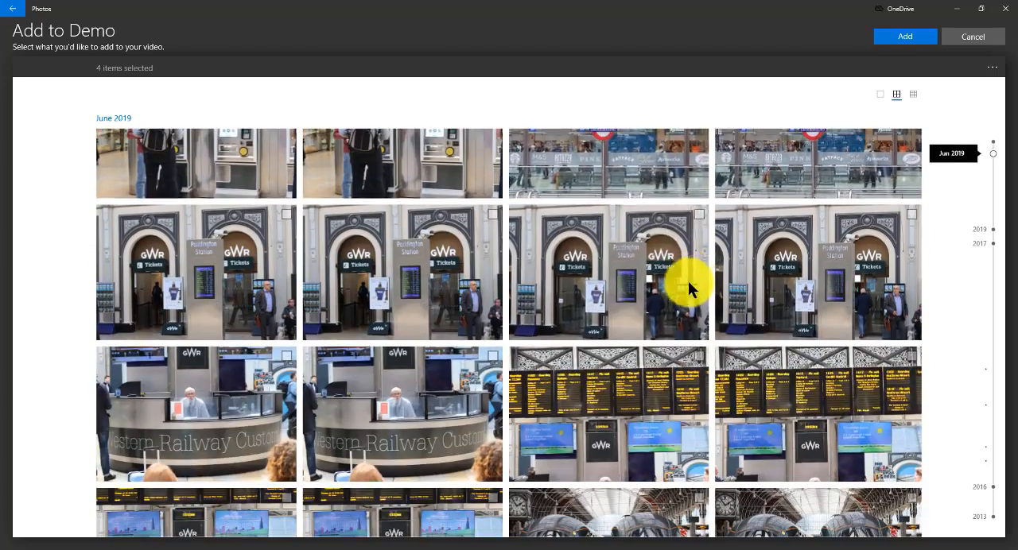
scroll(688, 283, "down", 3)
left_click(491, 323)
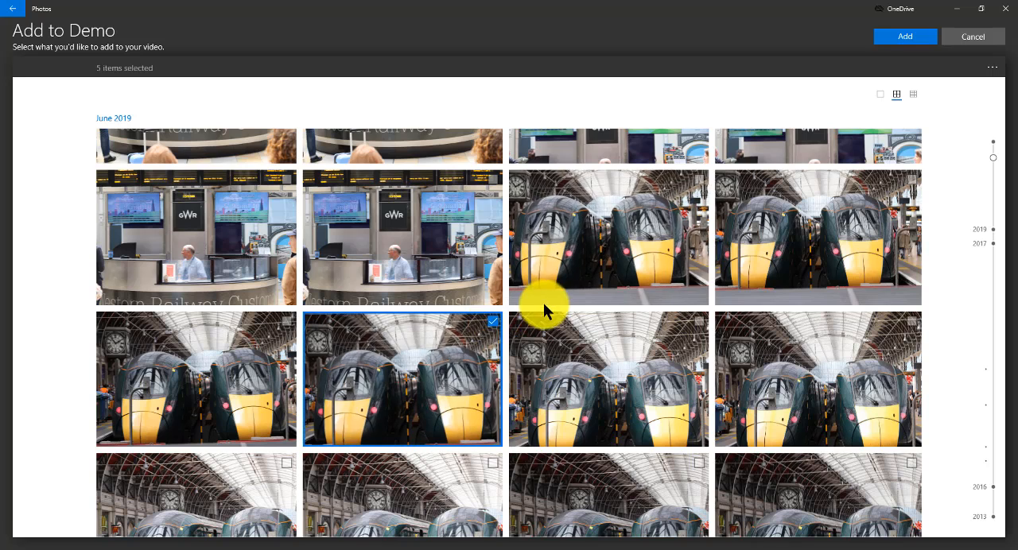
left_click(886, 37)
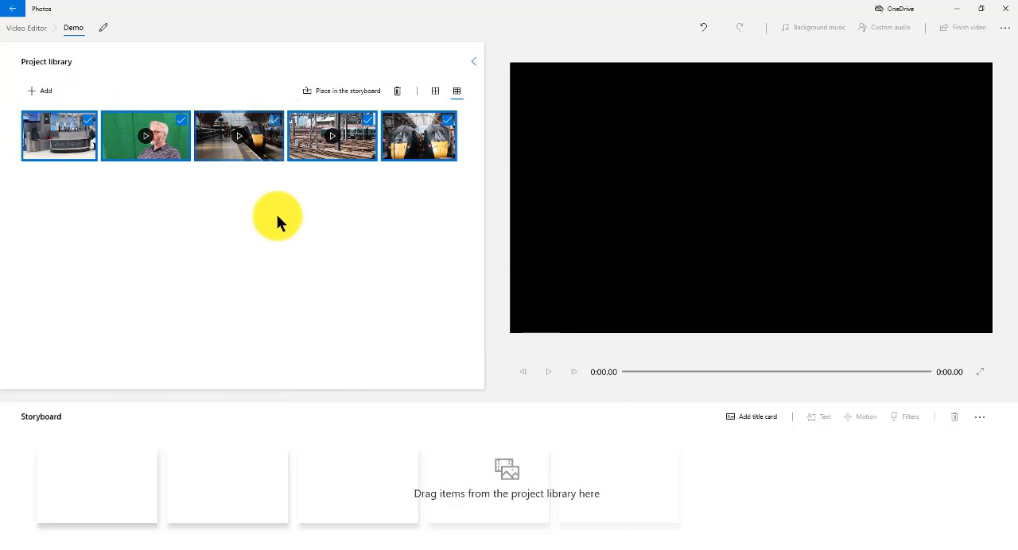
Place the two-trains photo, railway tracks clip, green-screen clip, platform clip and reception desk photo on the storyboard in that order.
left_click(285, 271)
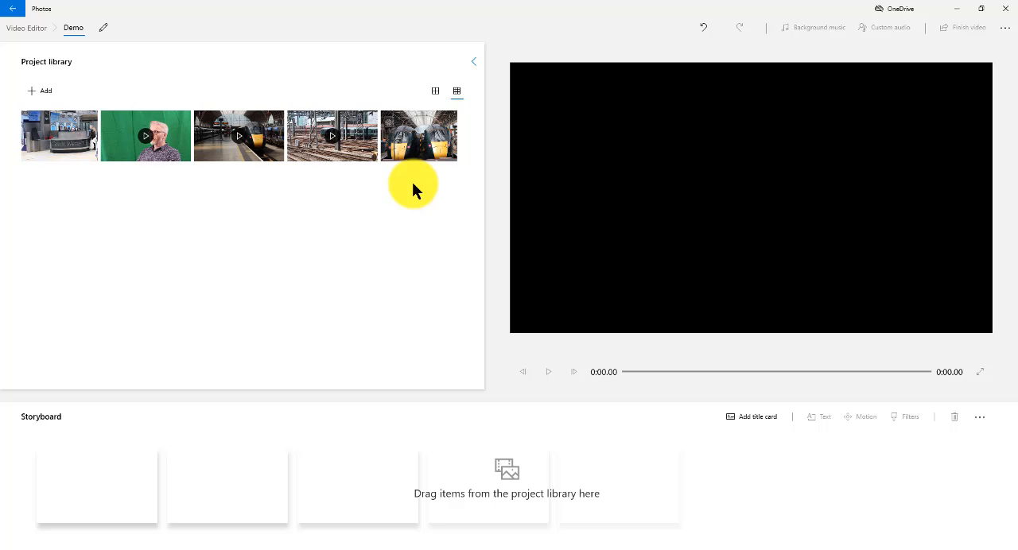
left_click_drag(428, 133, 109, 478)
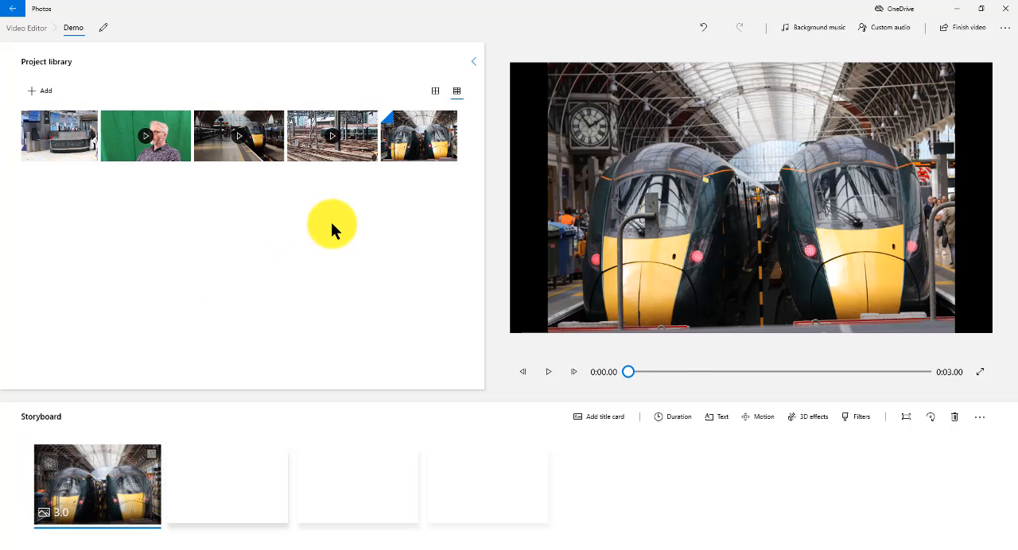
left_click_drag(311, 155, 238, 486)
left_click_drag(168, 143, 374, 445)
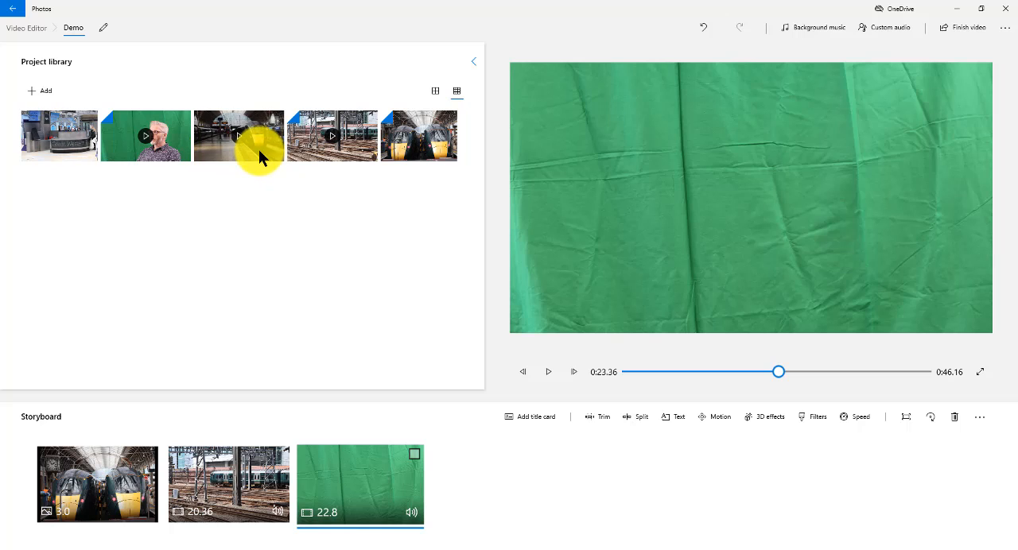
left_click_drag(258, 150, 517, 504)
left_click_drag(63, 145, 711, 495)
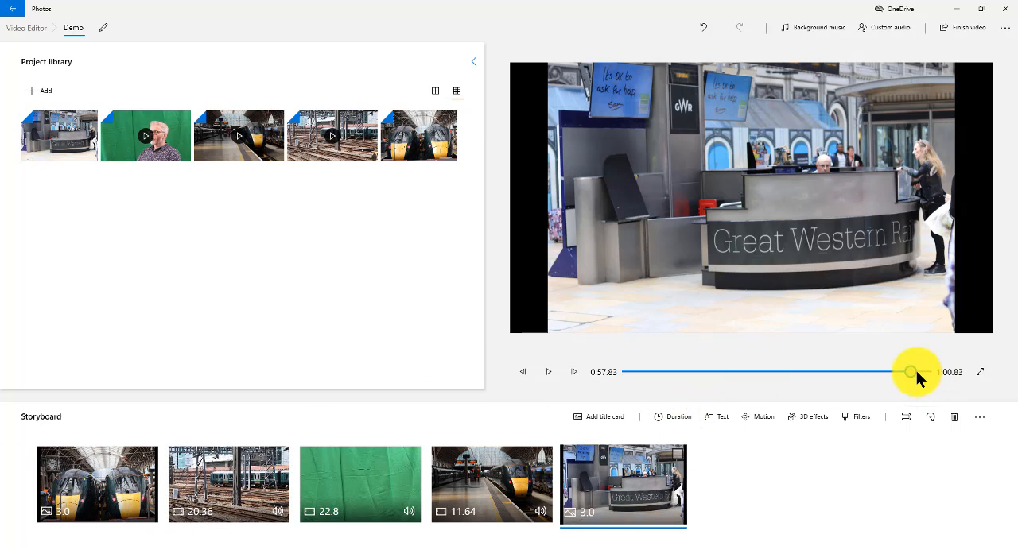
Preview the assembled storyboard from its beginning and stop the playback.
left_click_drag(911, 377, 599, 395)
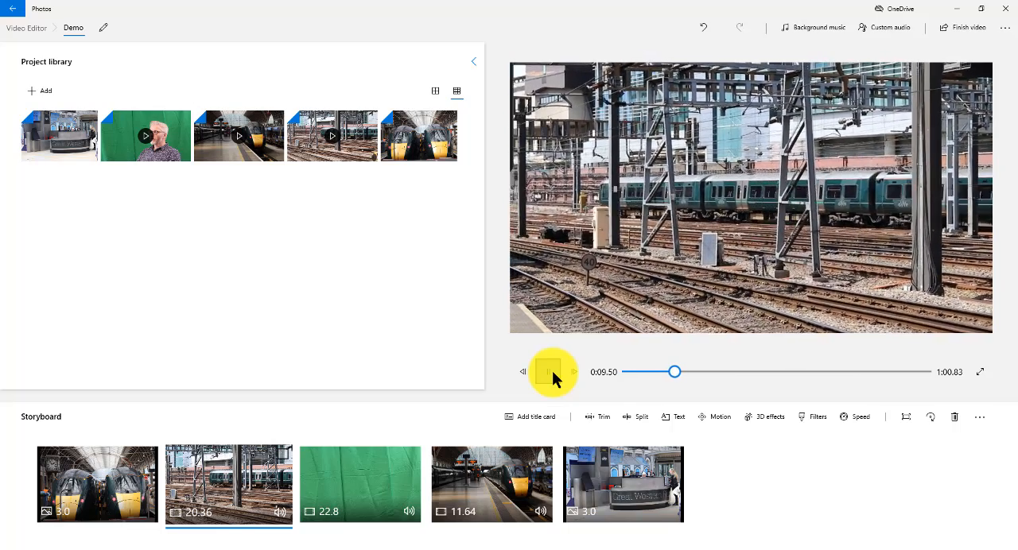
left_click_drag(680, 373, 570, 386)
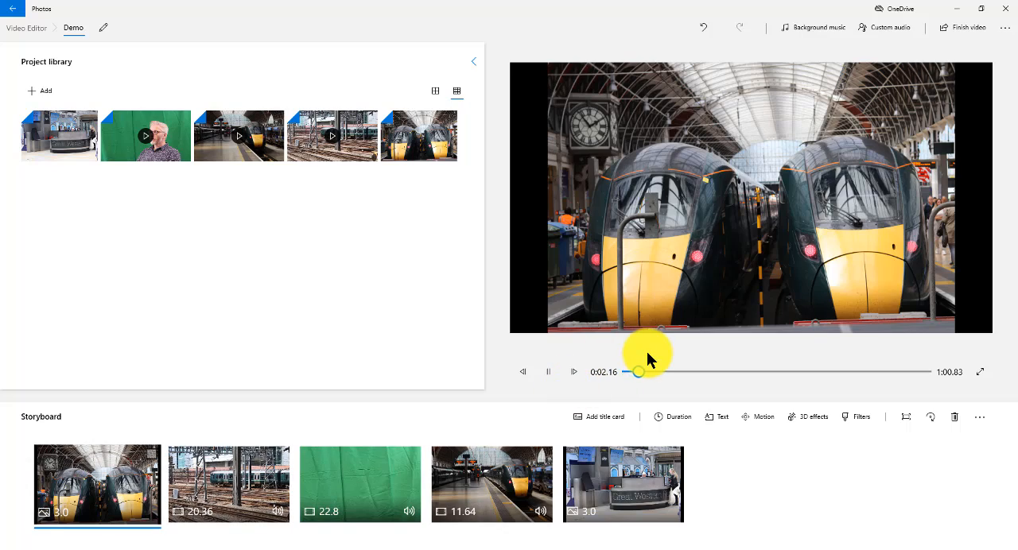
left_click(549, 374)
Add a title card in front of the two-trains photo at the start of the storyboard.
left_click(103, 499)
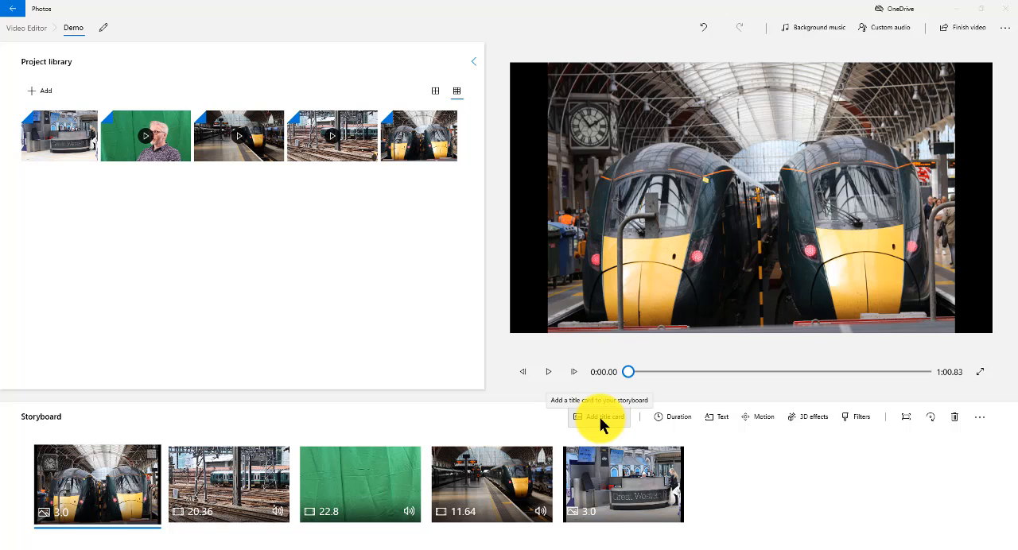
right_click(103, 476)
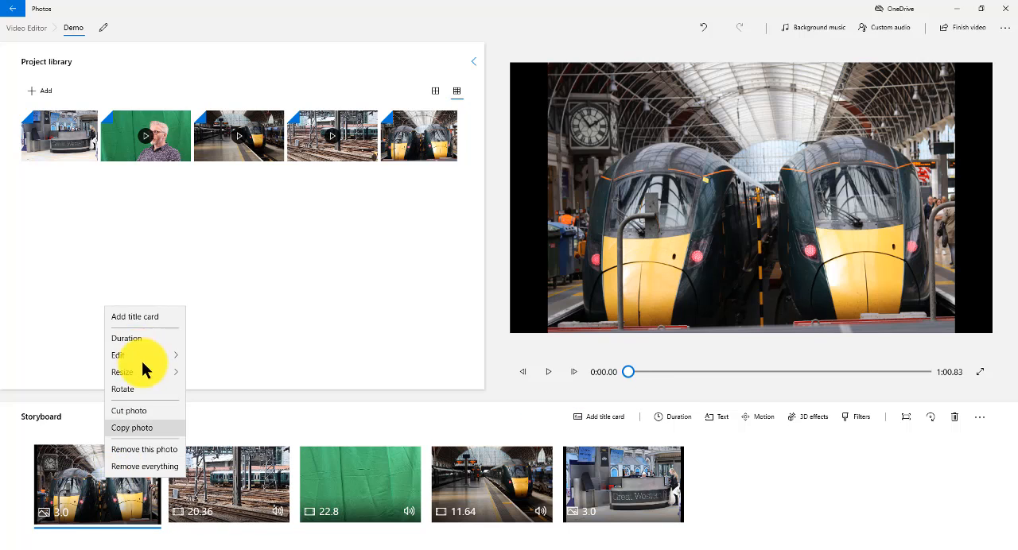
left_click(136, 318)
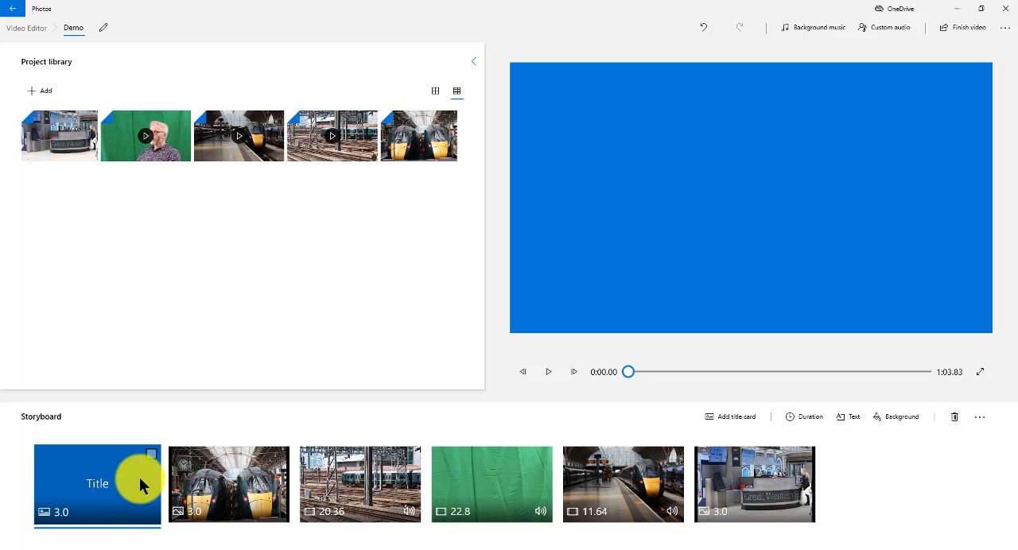
Set the title card's text to "Trains Are Coooool" and apply the Adventure animated text style.
left_click(848, 417)
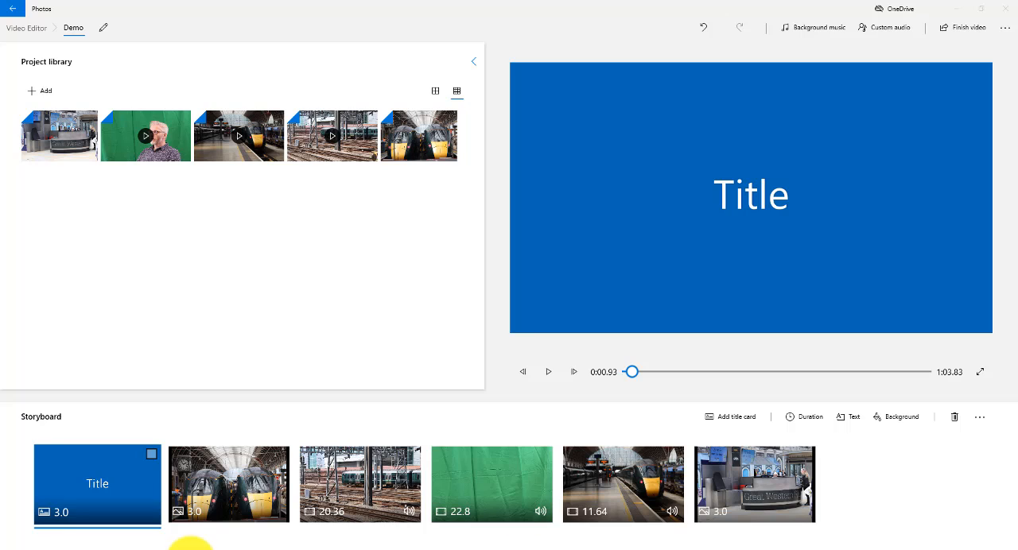
right_click(108, 482)
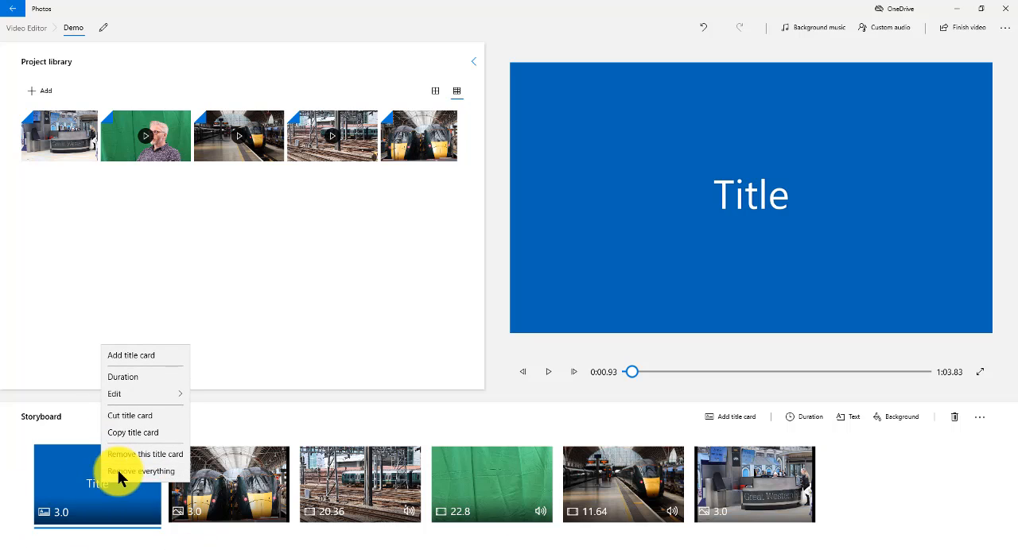
mouse_move(119, 393)
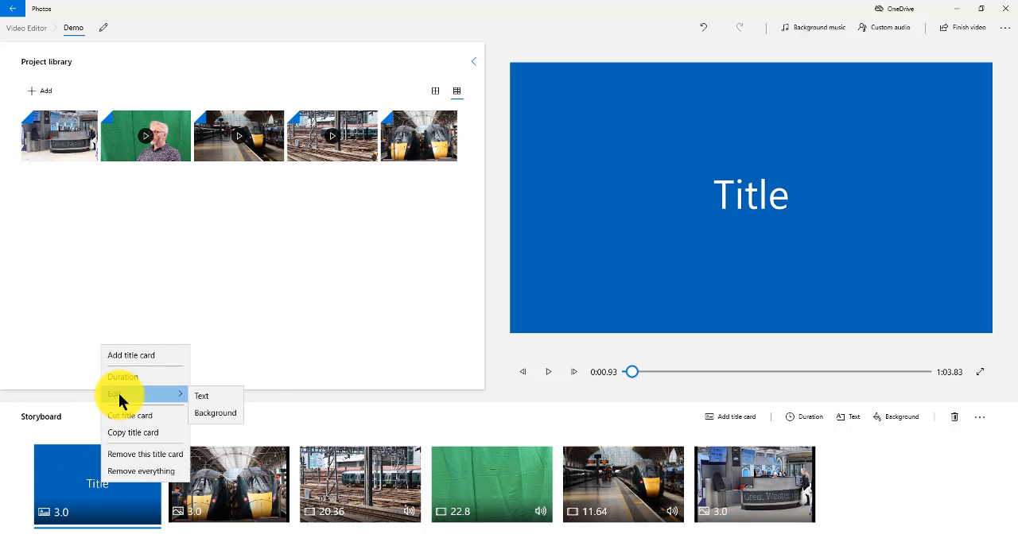
left_click(214, 396)
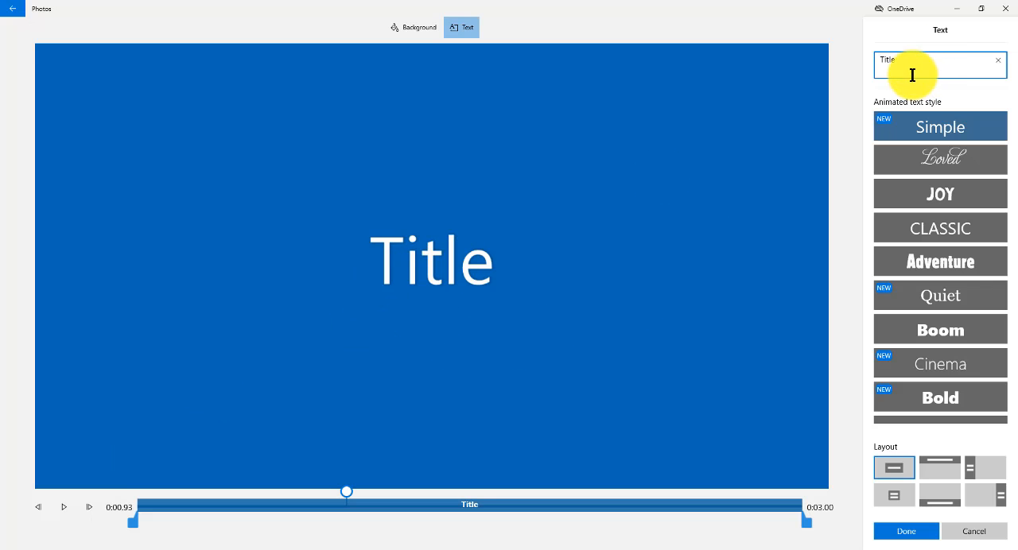
type("Trains")
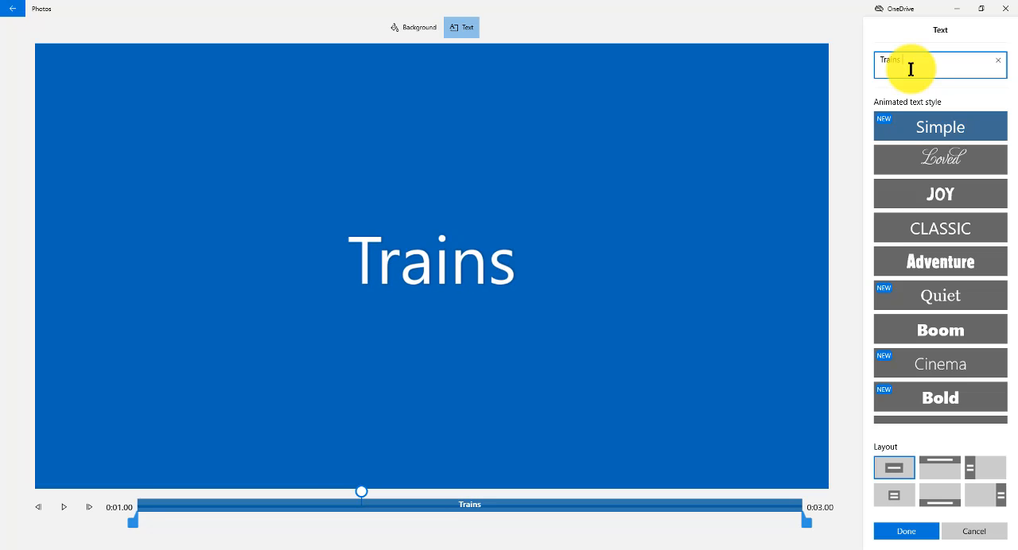
type(" Are C")
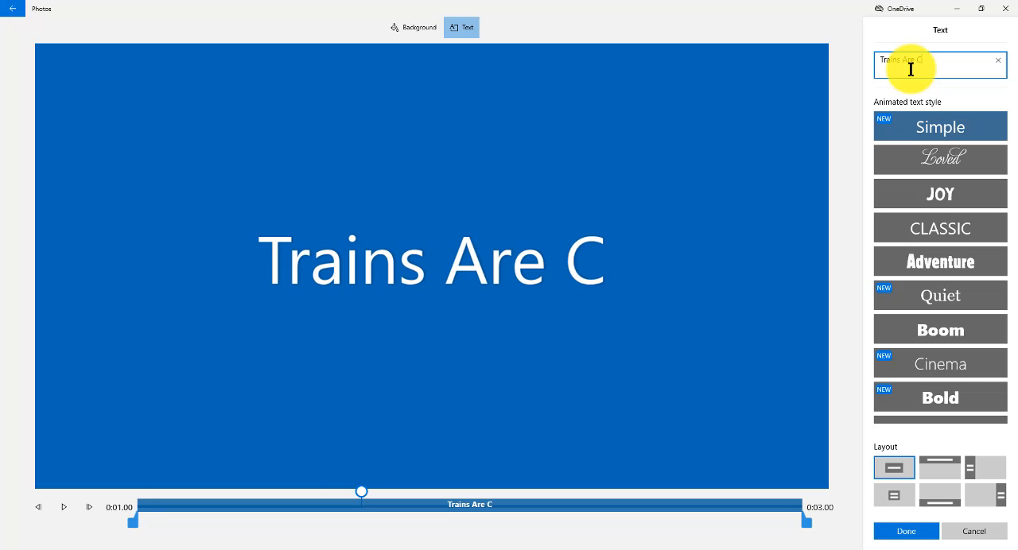
type("oooool")
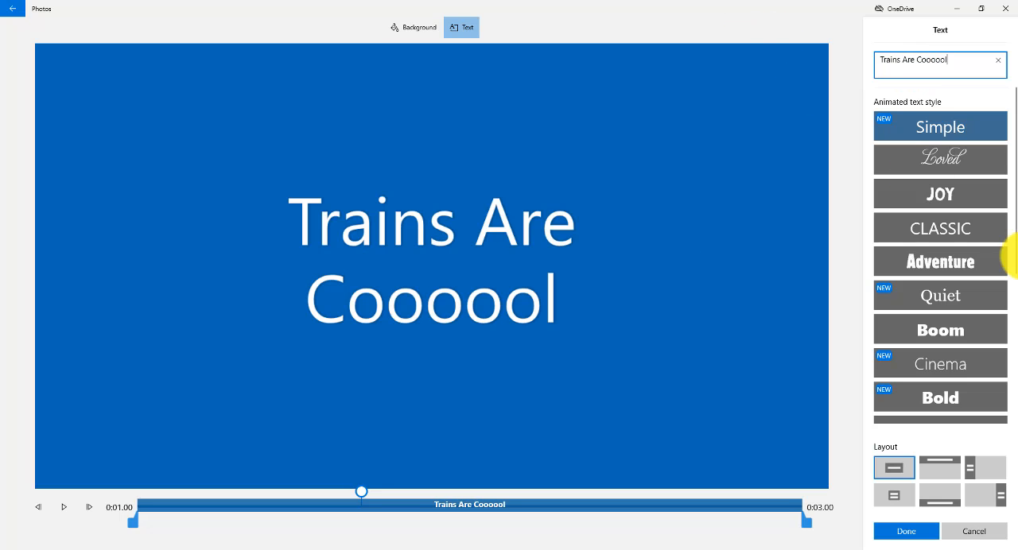
left_click(925, 266)
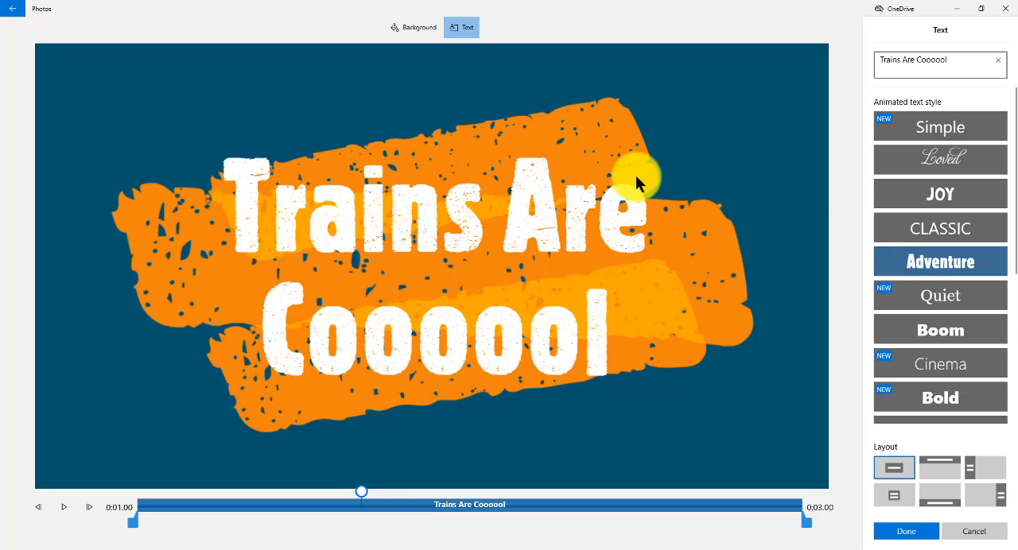
Try the Boom text style on the title, return to Adventure, and play the title animation from its start.
left_click(947, 329)
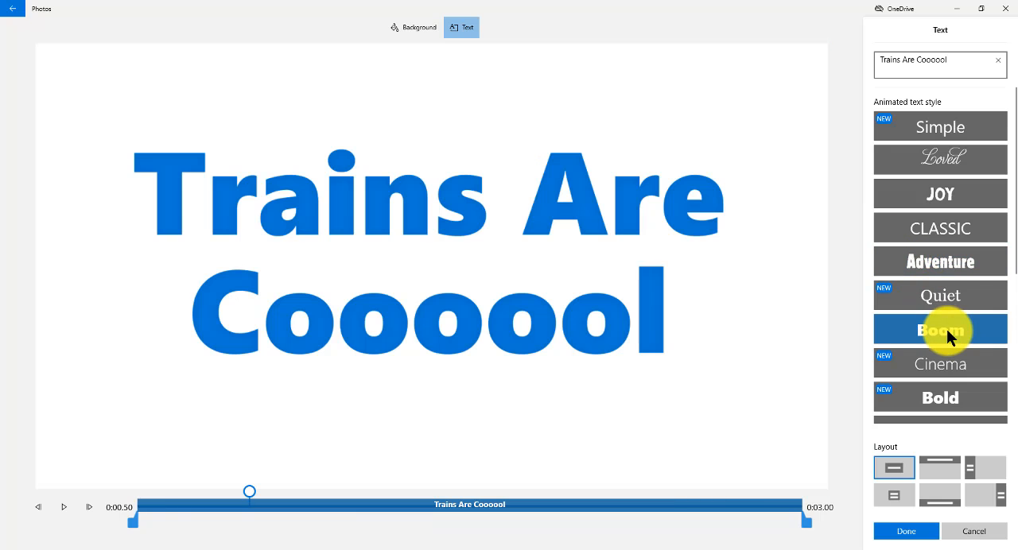
left_click(953, 288)
left_click(959, 269)
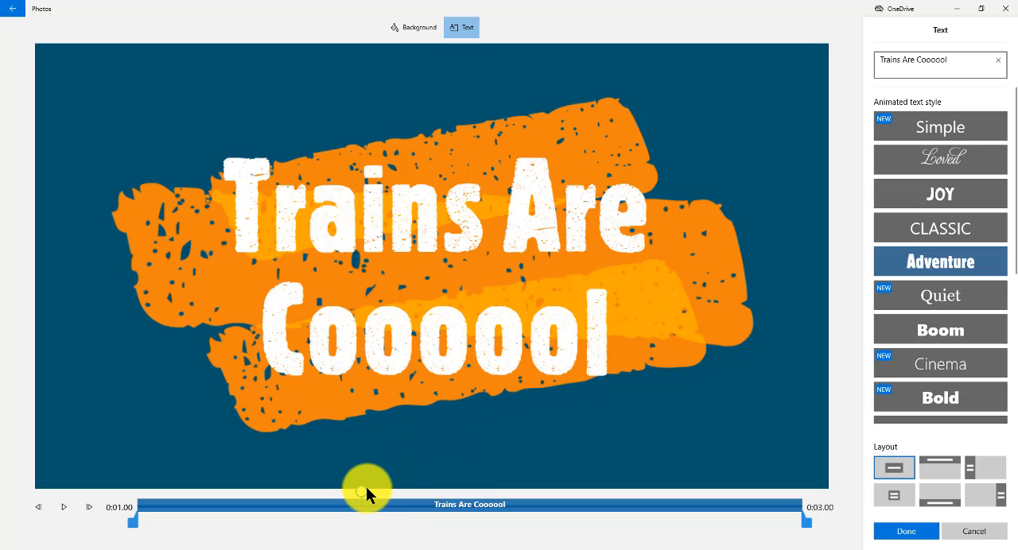
left_click_drag(366, 491, 121, 501)
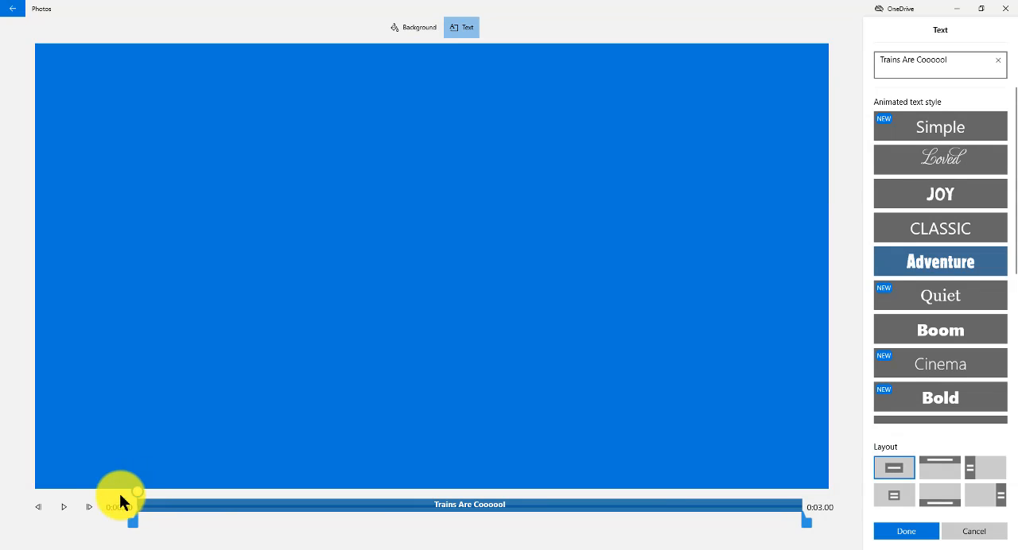
left_click(65, 506)
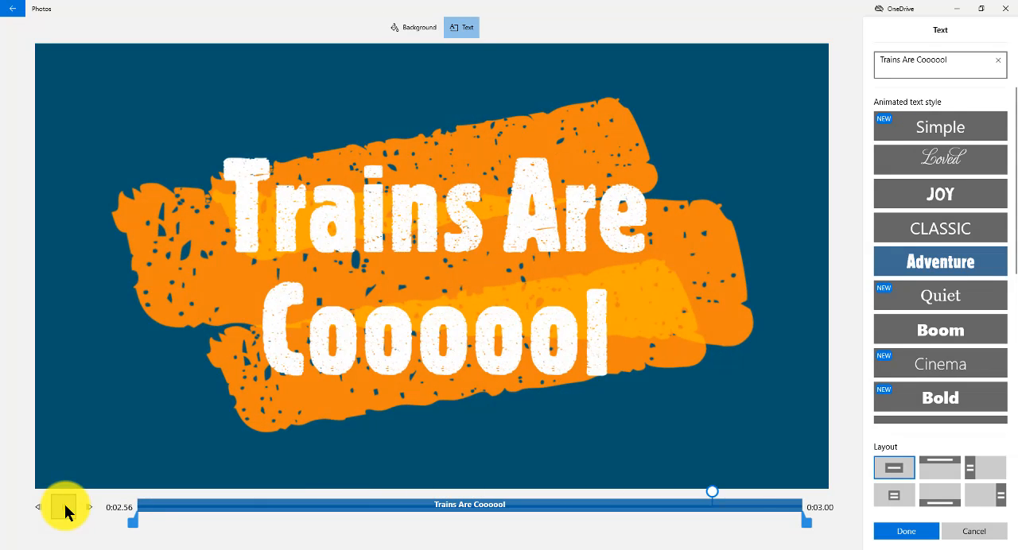
Try the alternative text layouts on the title card and apply the centred layout with a border framing the whole card.
left_click(941, 467)
left_click(950, 495)
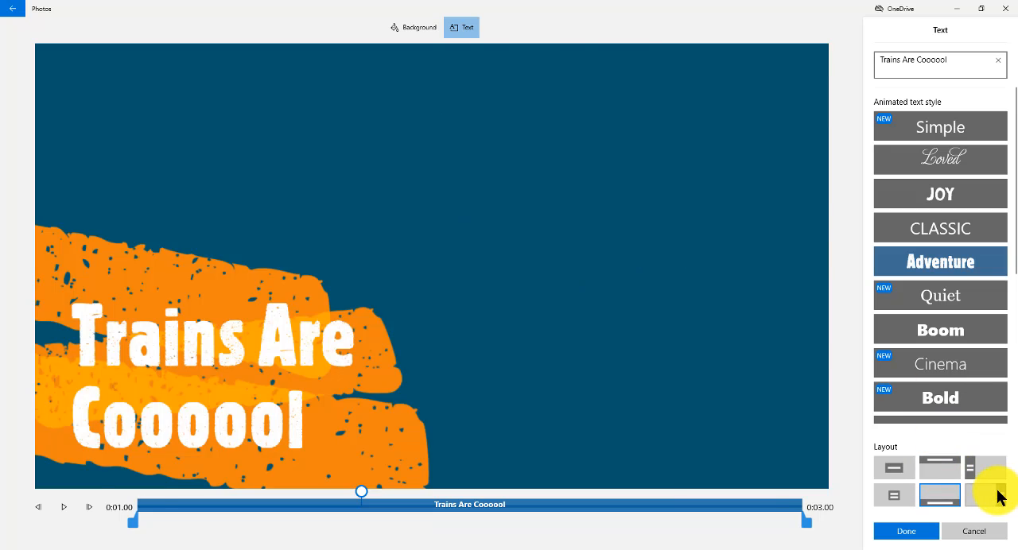
left_click(998, 494)
left_click(984, 472)
left_click(892, 494)
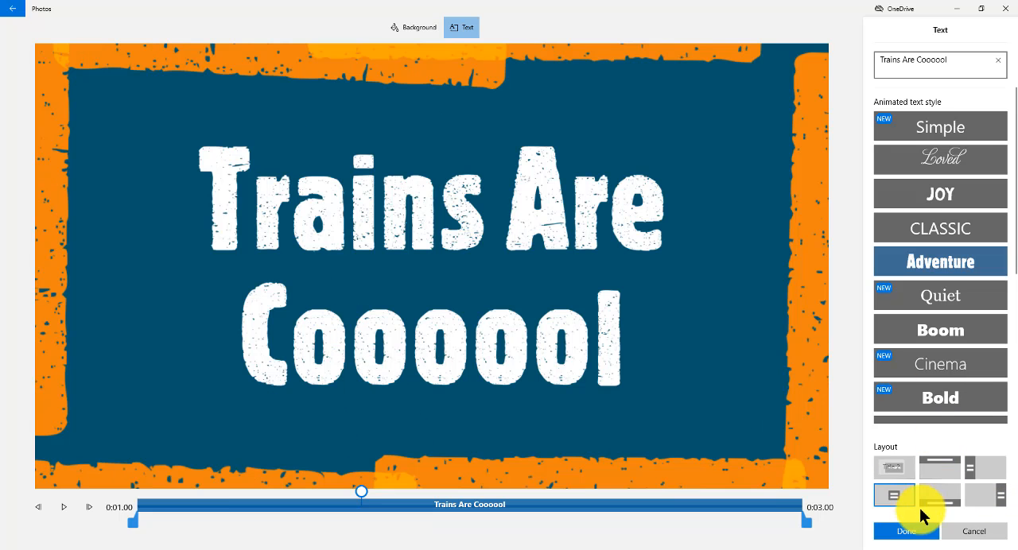
Try yellow and orange backgrounds on the title card and set its background colour to Green.
left_click(398, 29)
left_click(899, 168)
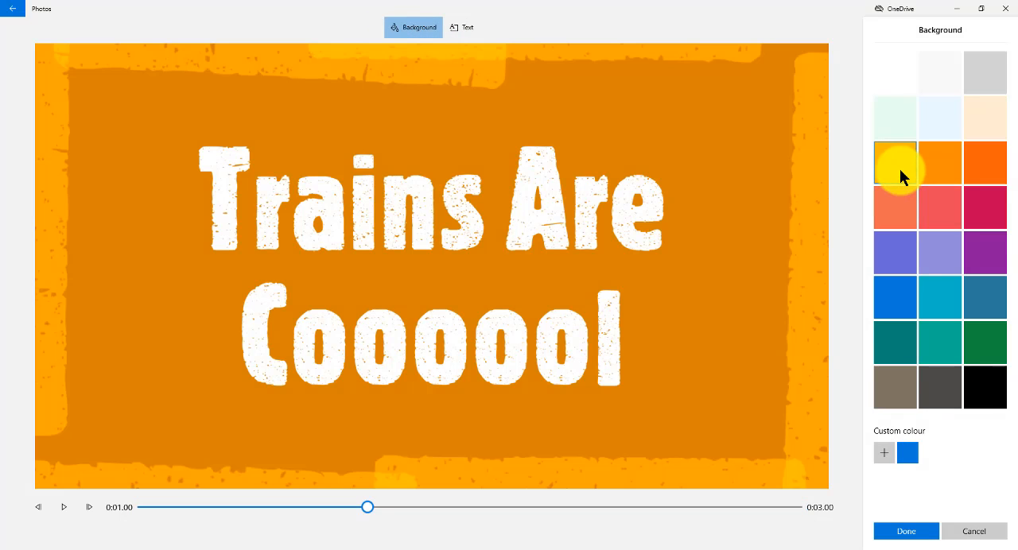
left_click(944, 165)
left_click(984, 342)
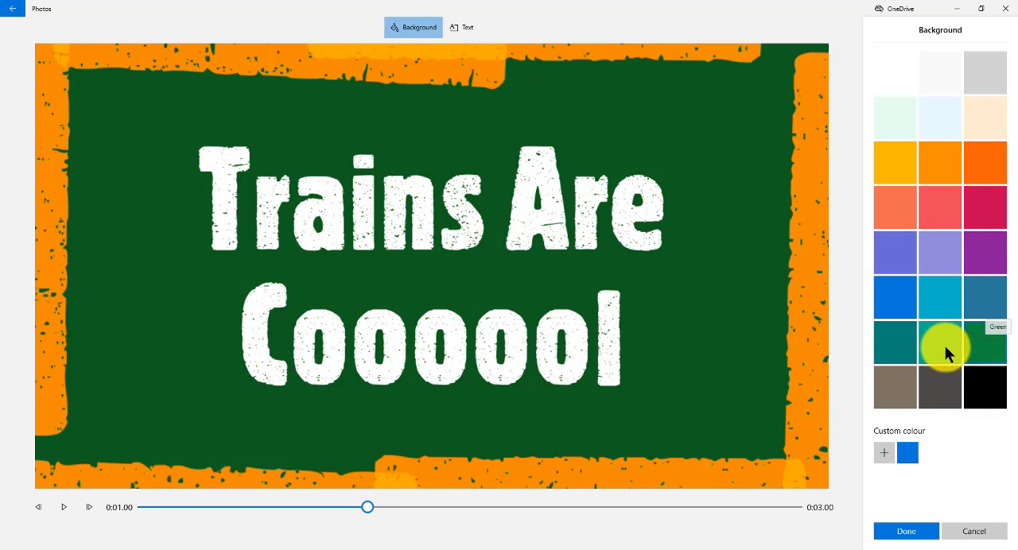
Try the Bold, Cinema, Electric, Pixel and Chilled animated text styles on the title card.
left_click(460, 28)
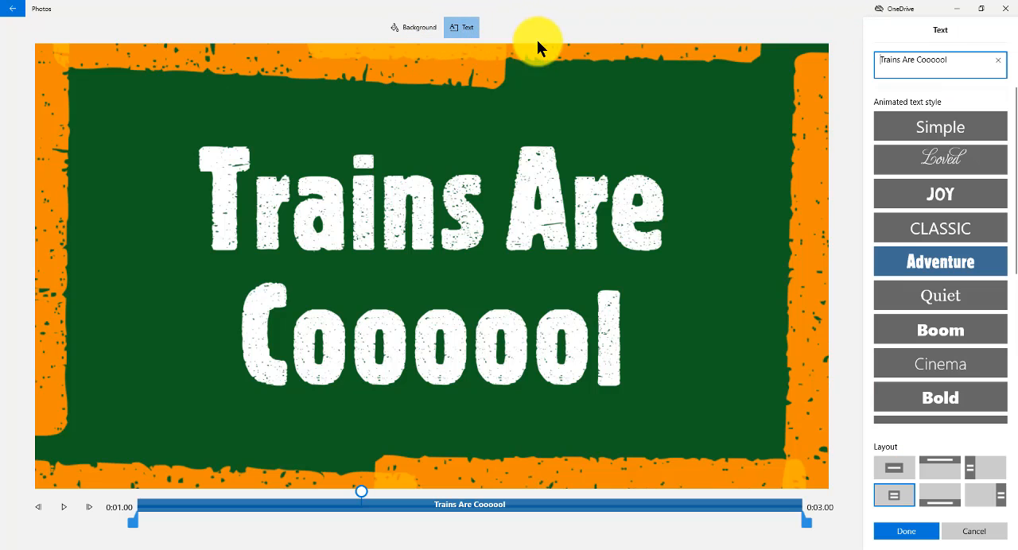
left_click(940, 391)
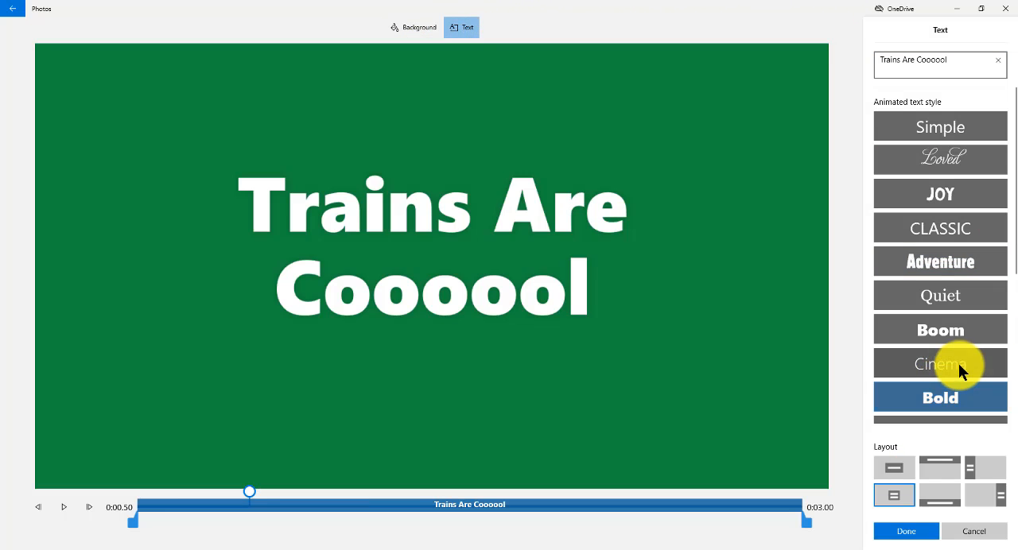
left_click(958, 362)
scroll(964, 271, "down", 3)
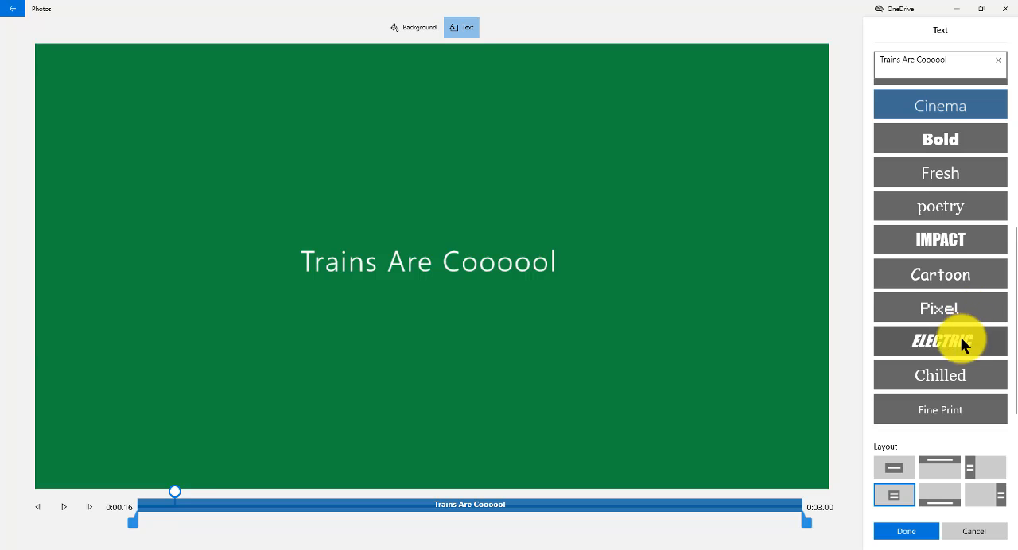
left_click(961, 339)
left_click(956, 308)
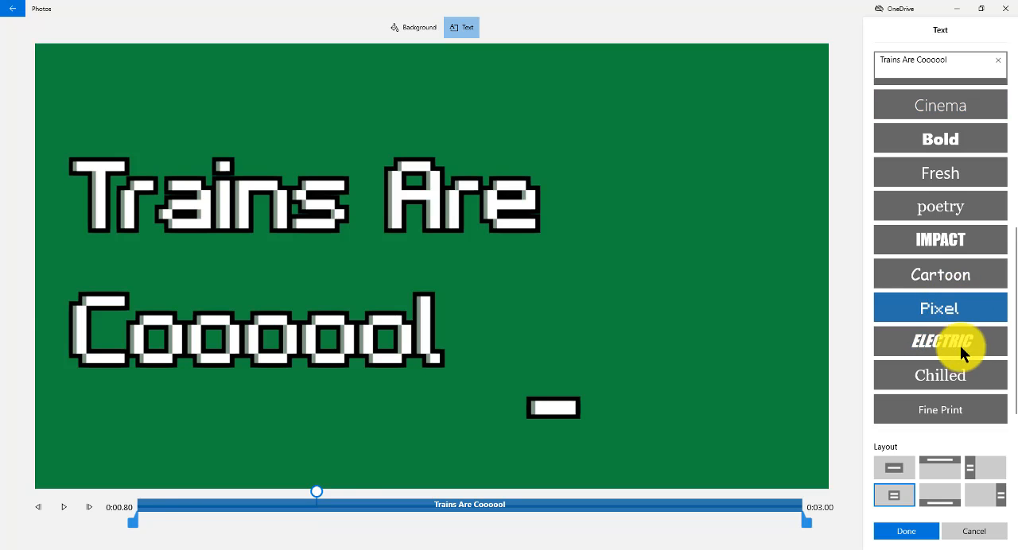
left_click(953, 375)
scroll(946, 259, "up", 3)
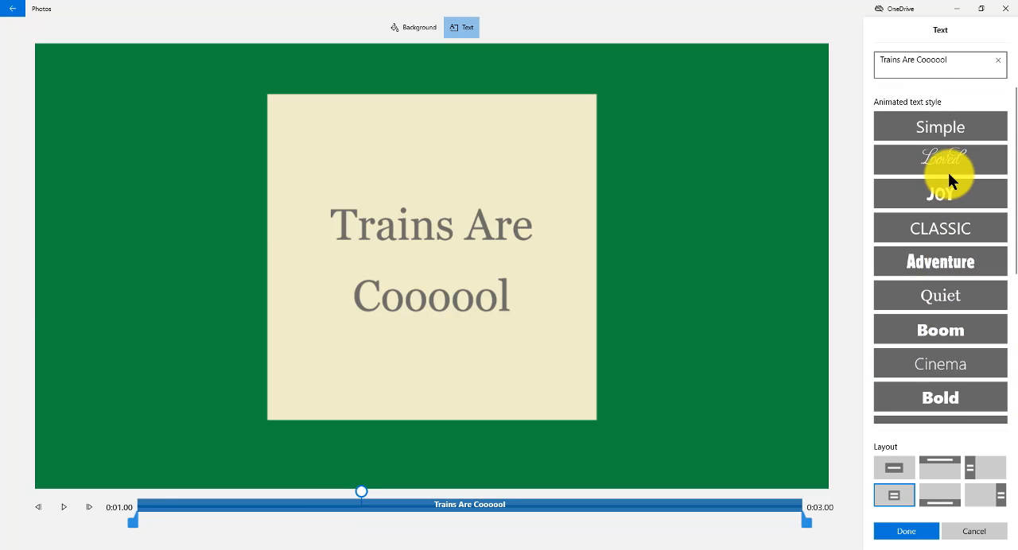
Try the Loved text style on the title with the upper and left-side layouts.
left_click(953, 170)
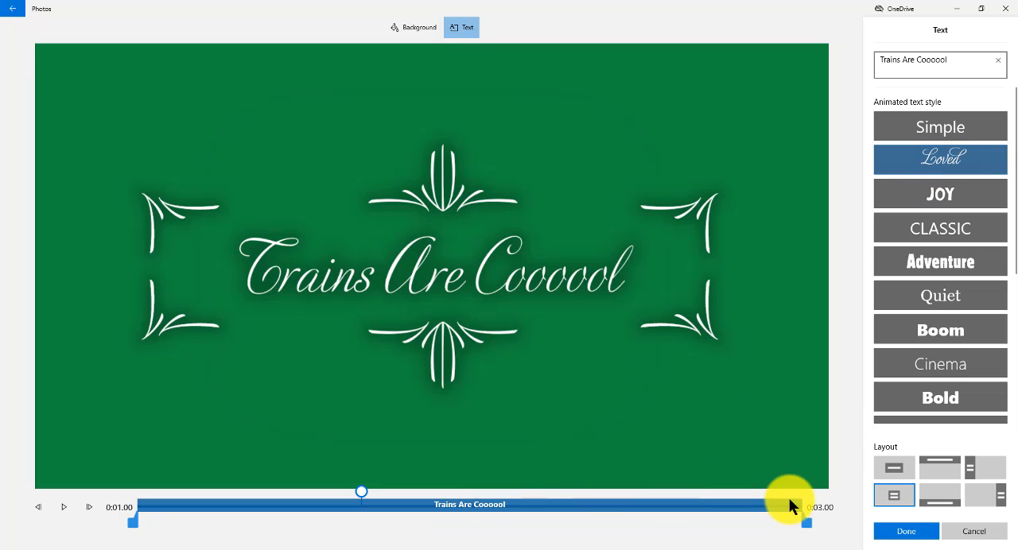
left_click(940, 467)
left_click(985, 467)
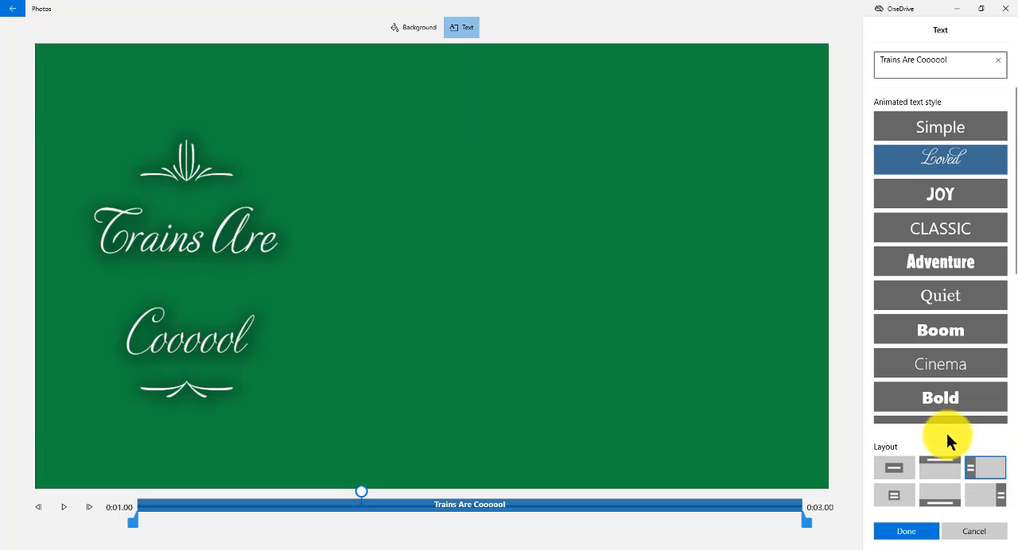
Reapply the centred framed layout and the Adventure text style to the title, and save the title card.
left_click(912, 492)
left_click(923, 256)
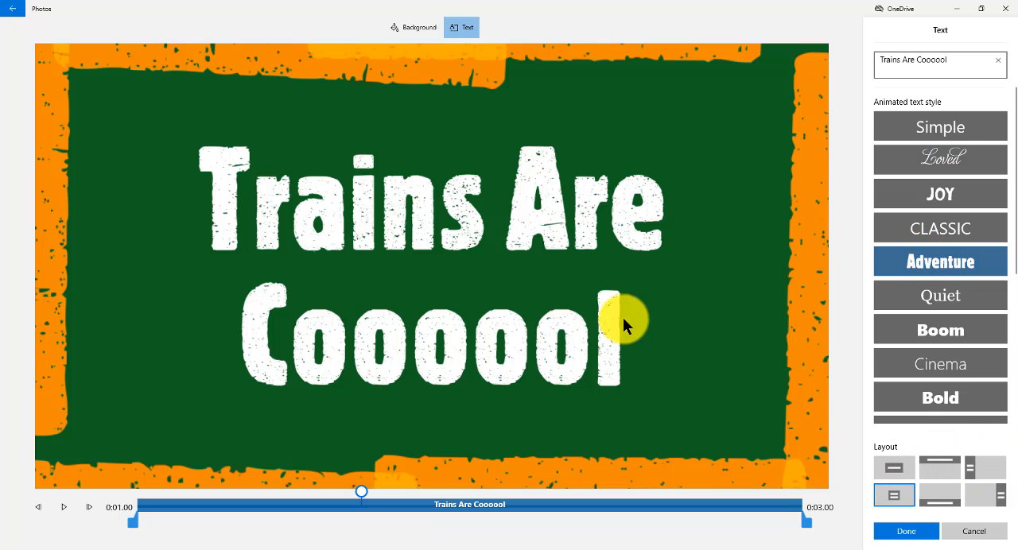
left_click(885, 531)
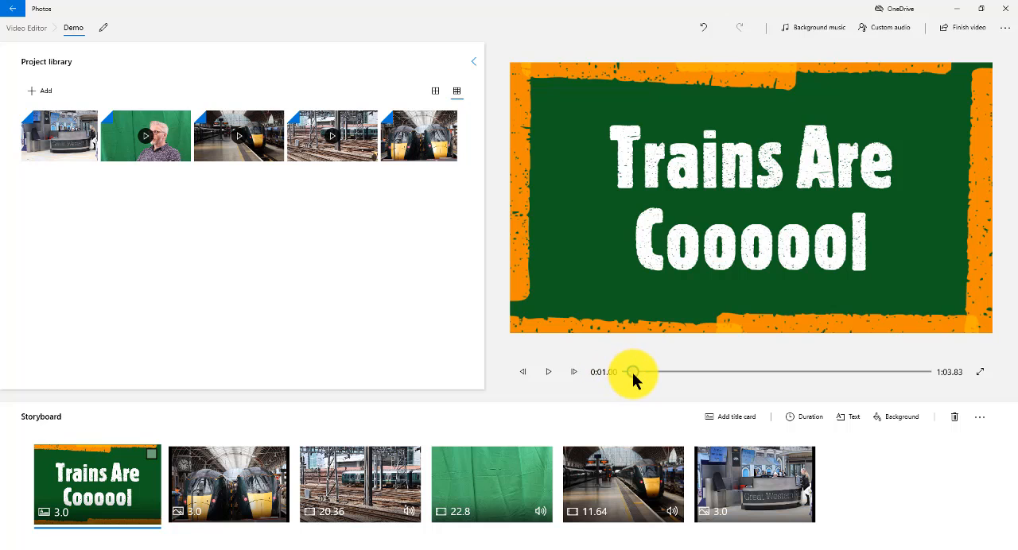
Play the storyboard from the title card into the two-trains photo.
left_click(546, 374)
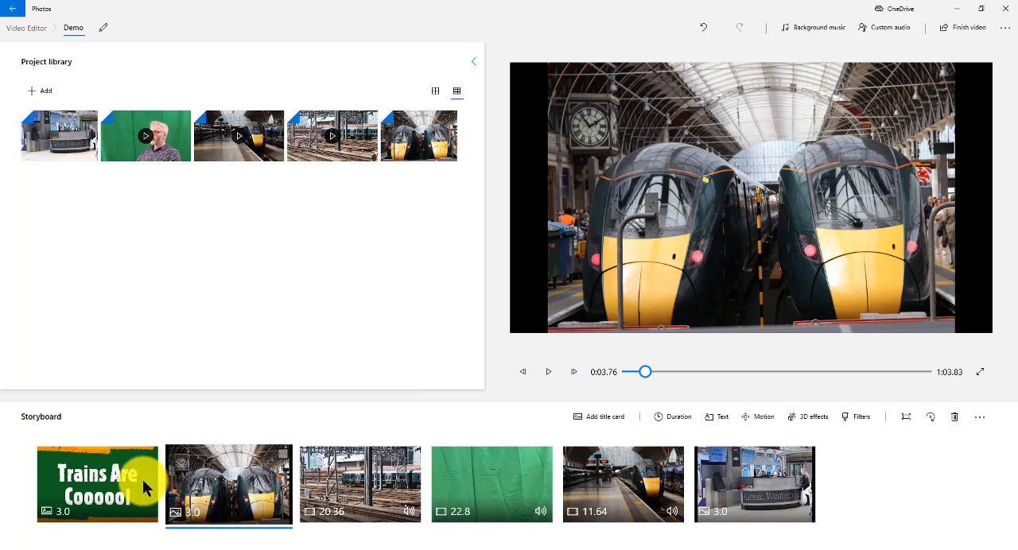
Look through the title card's duration choices and its other editing options on the storyboard.
left_click(111, 488)
right_click(115, 486)
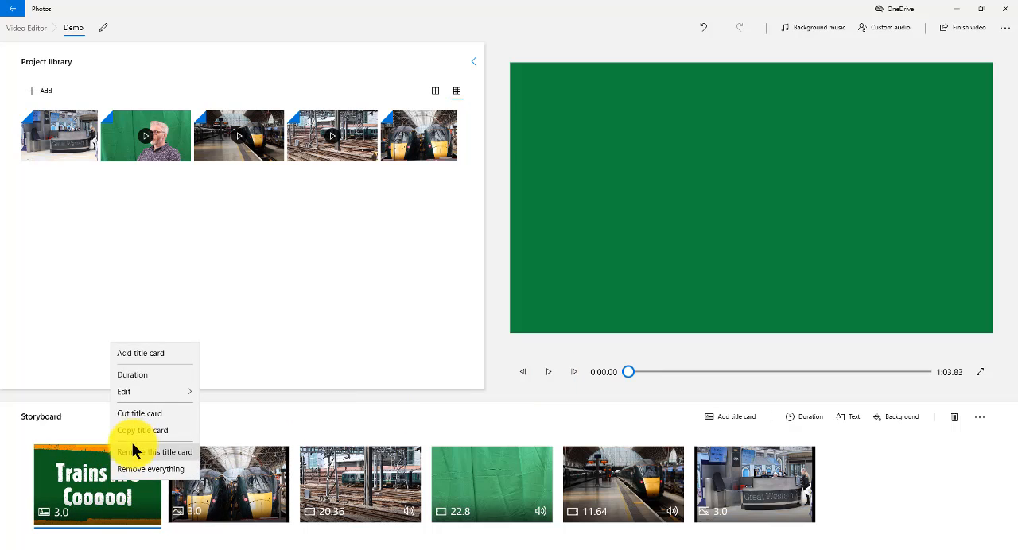
left_click(152, 375)
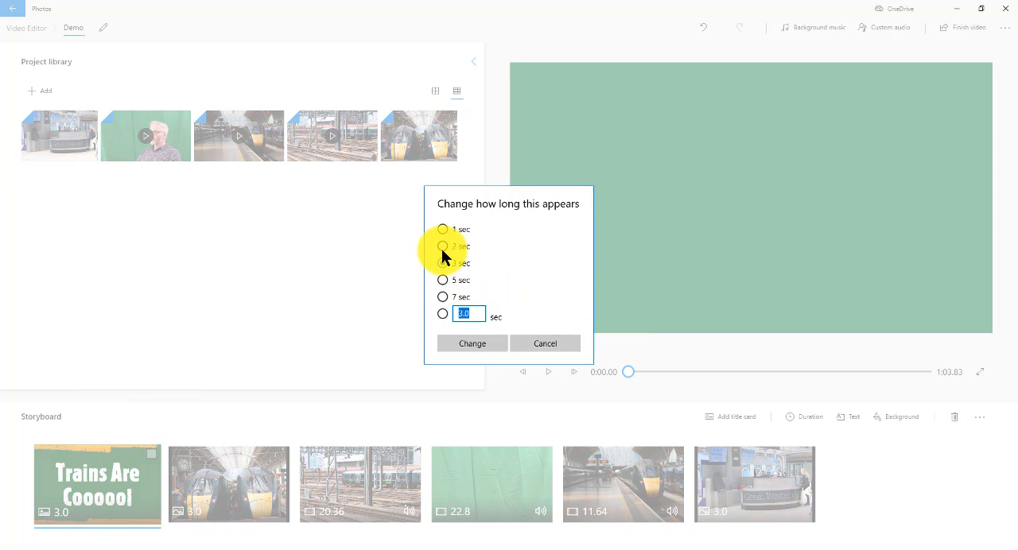
left_click(542, 342)
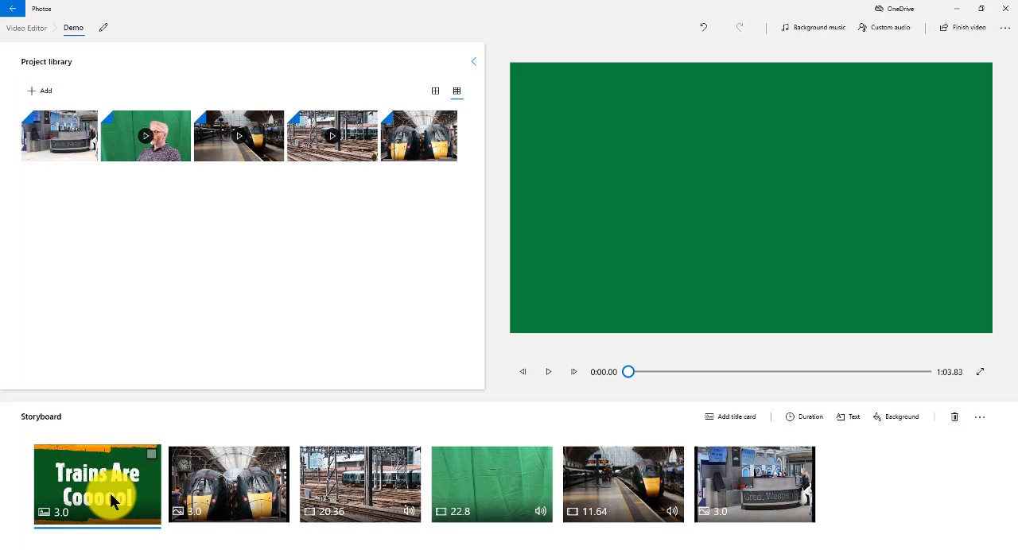
right_click(111, 501)
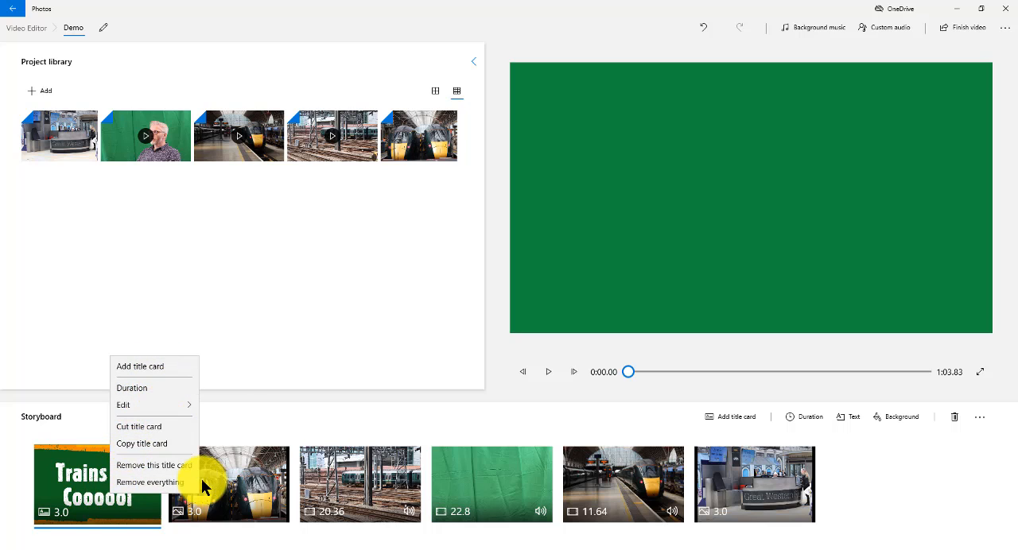
left_click(308, 402)
Overlay the text "This is a Train" on the two-trains photo using the Joy animated text style.
left_click(221, 477)
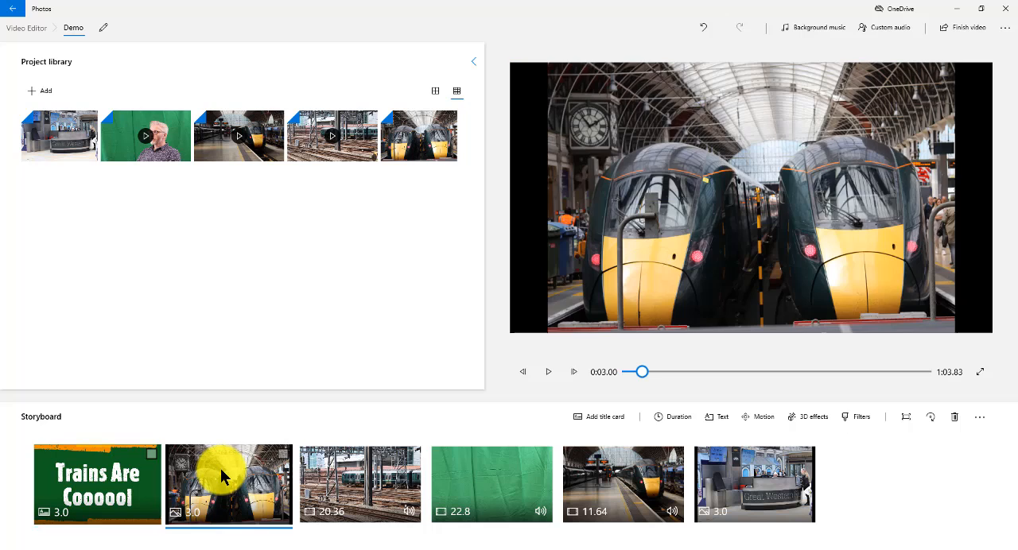
right_click(221, 476)
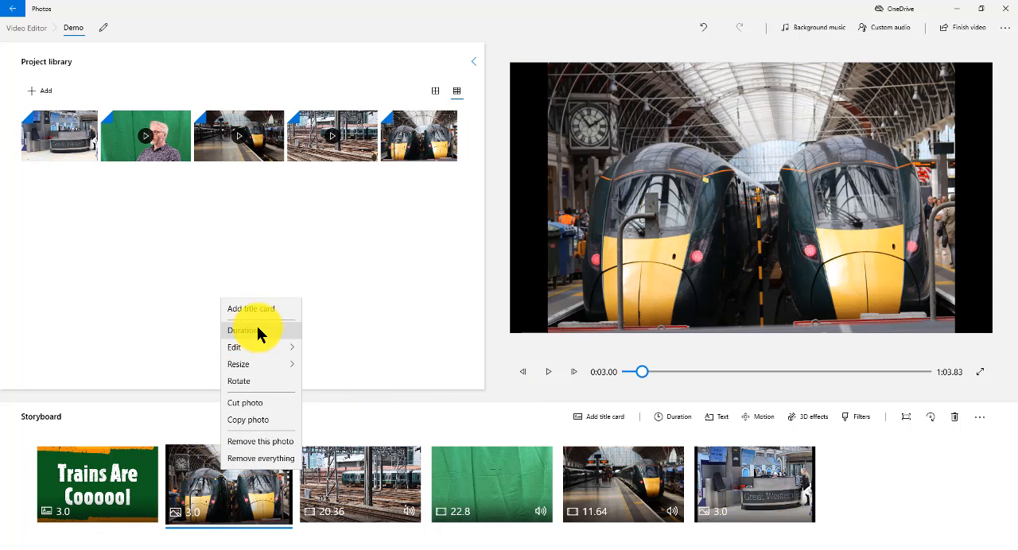
mouse_move(272, 352)
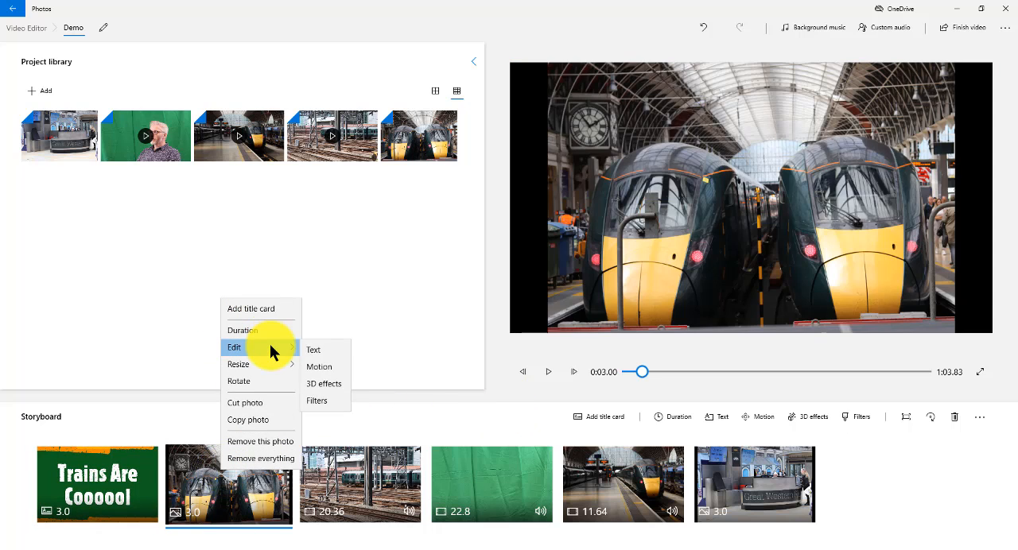
left_click(330, 349)
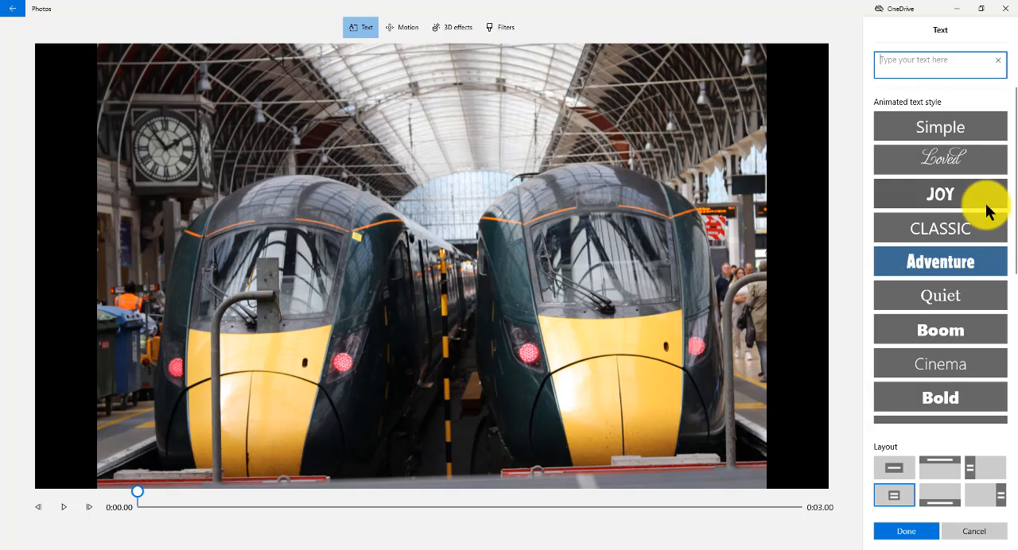
left_click(966, 203)
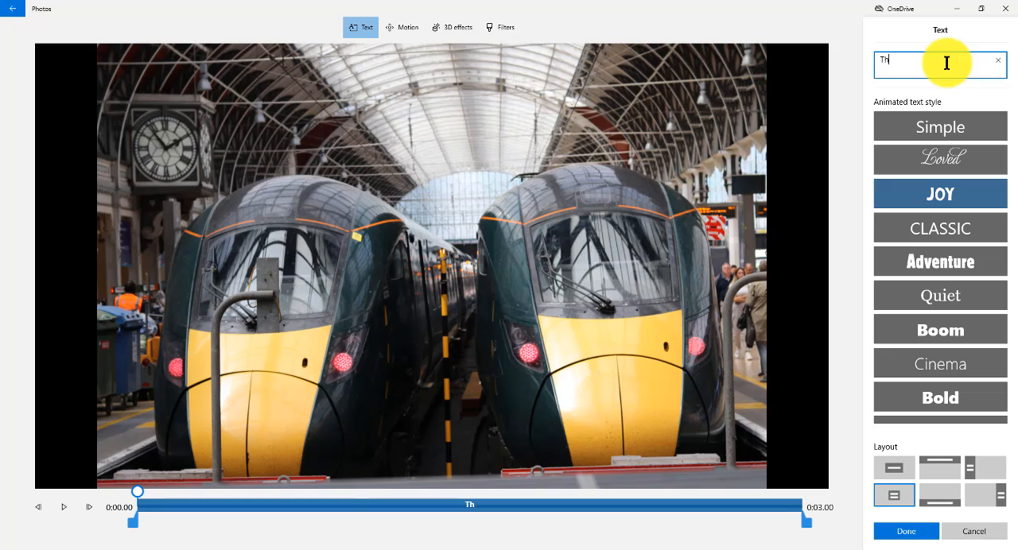
left_click(946, 63)
type("This is a")
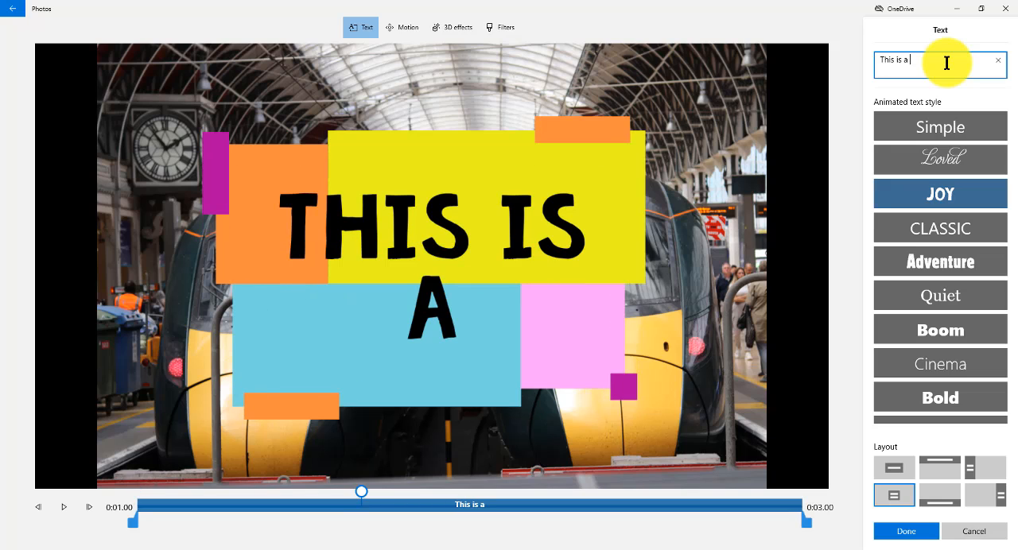
type(" Train")
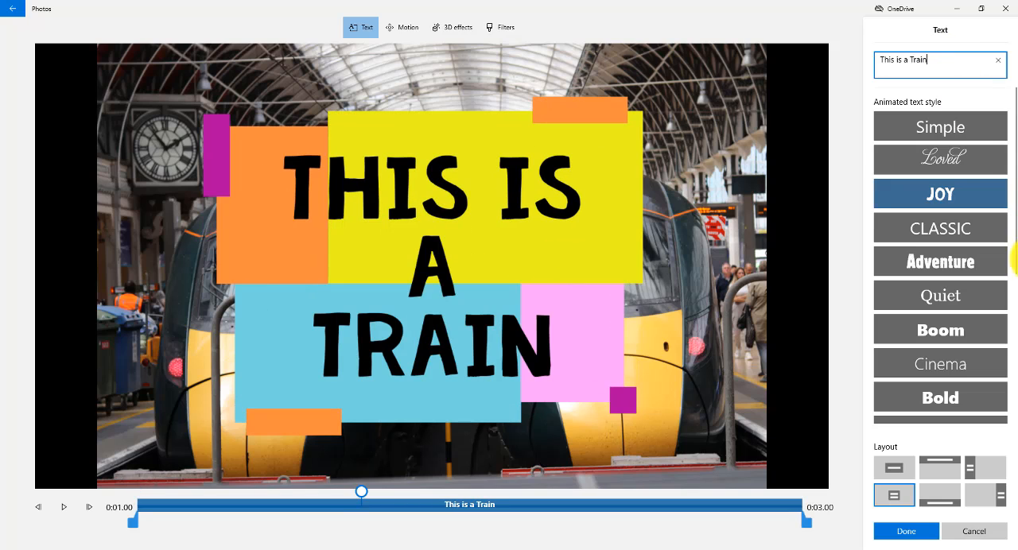
Change the two-trains photo's text to the Adventure style with the upper layout and save it.
left_click(946, 228)
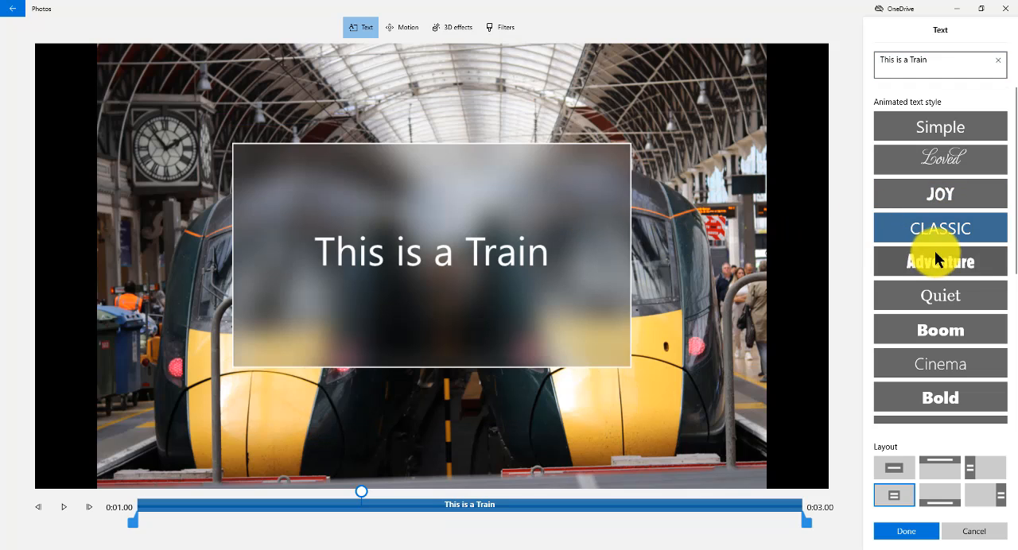
left_click(937, 256)
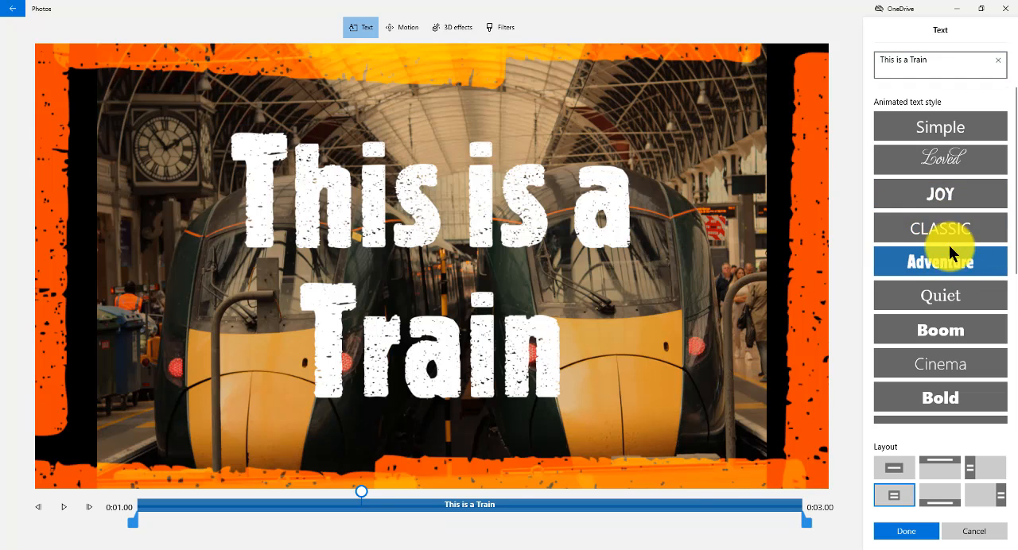
left_click(940, 465)
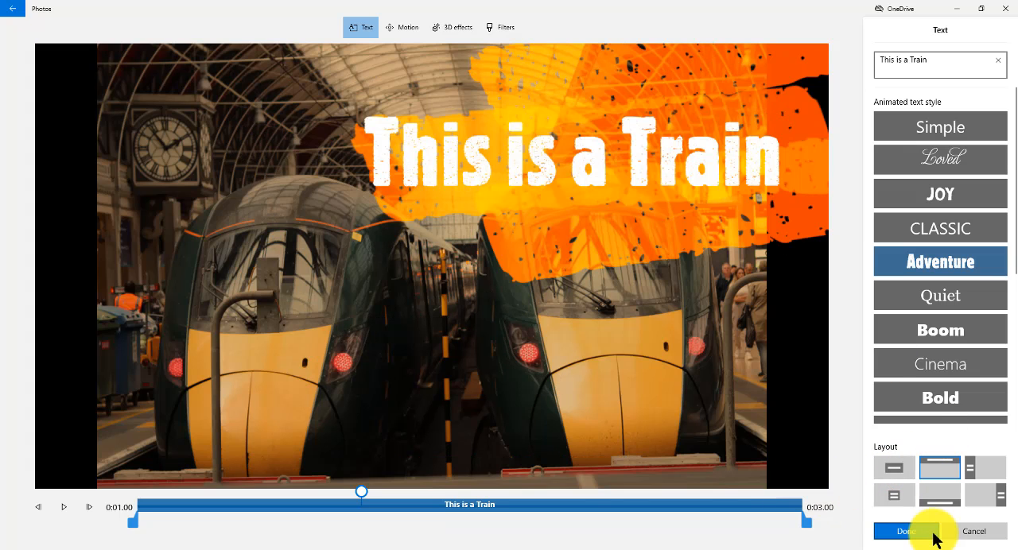
left_click(906, 531)
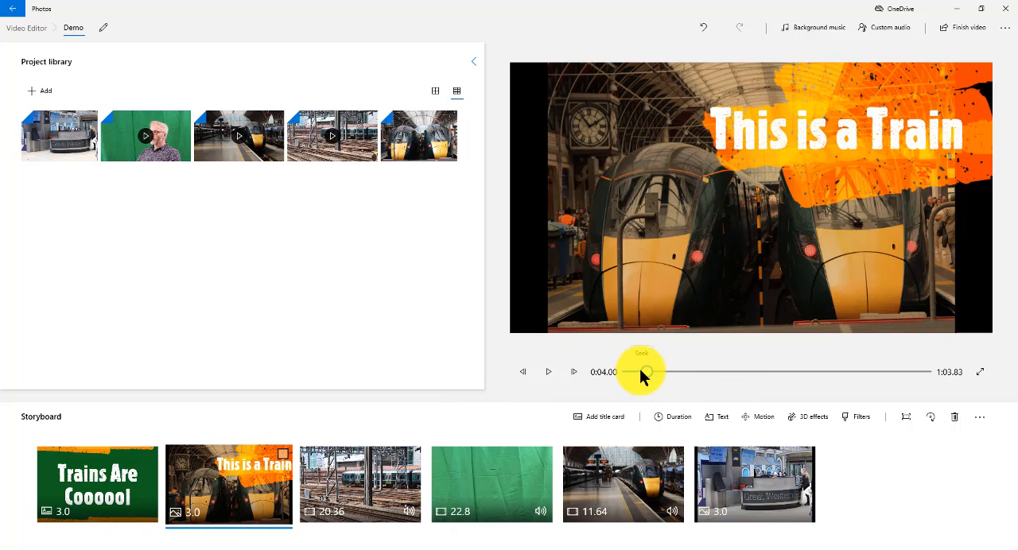
Look through the two-trains photo's editing options and its duration choices on the storyboard.
left_click_drag(642, 377, 611, 377)
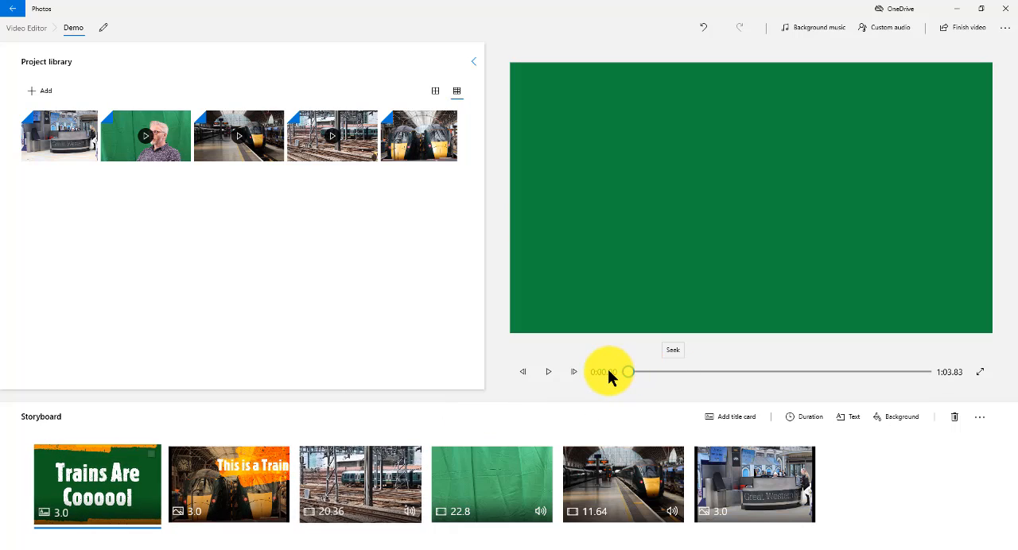
left_click(224, 493)
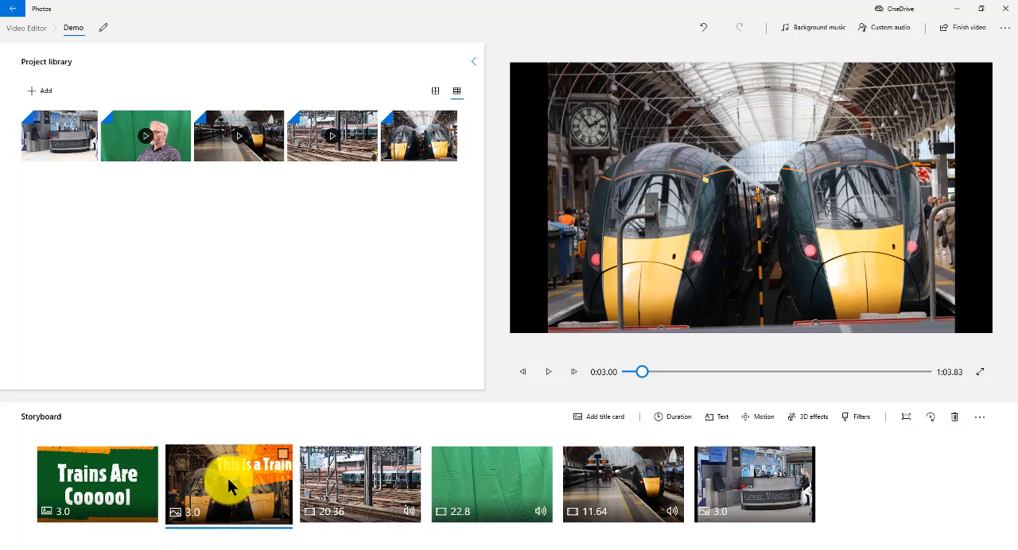
right_click(243, 477)
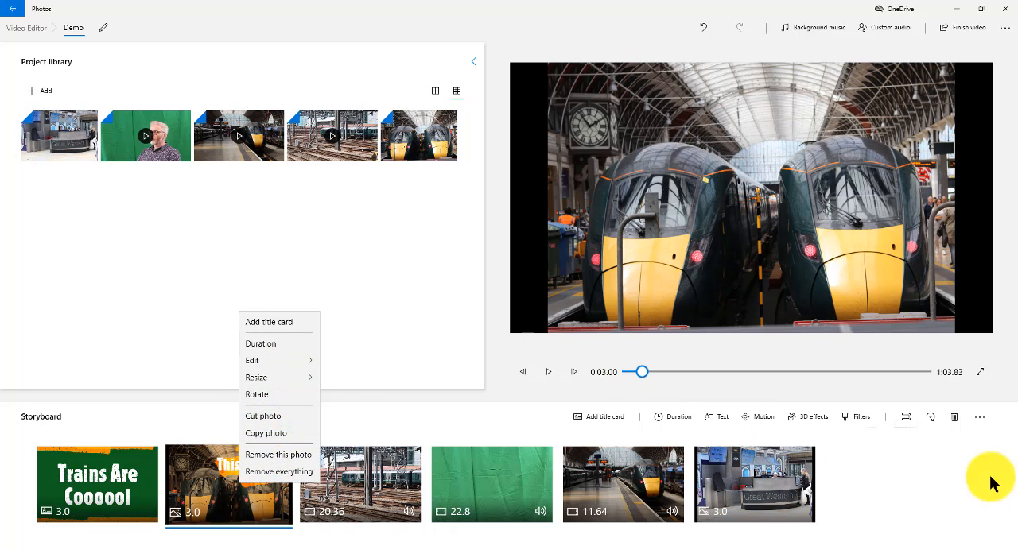
left_click(959, 489)
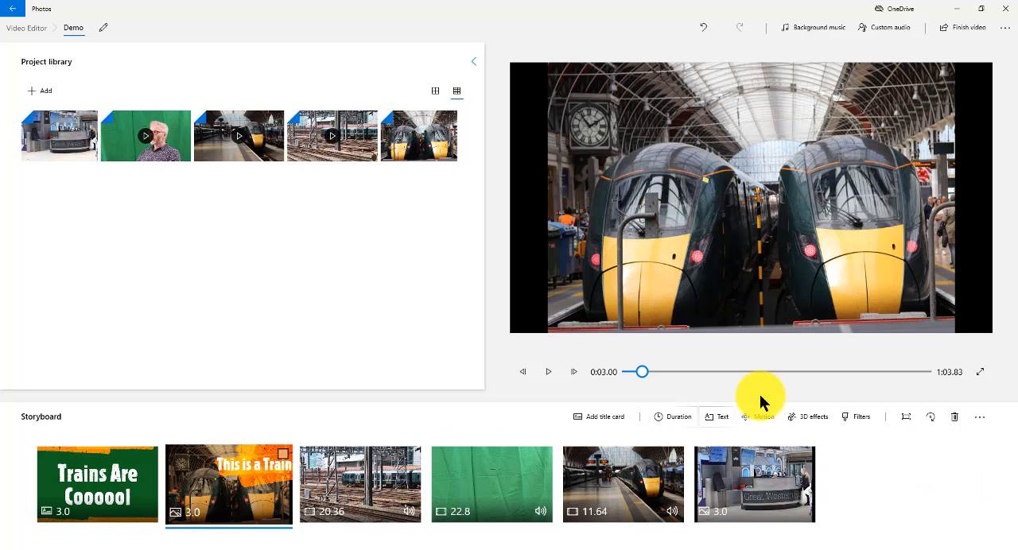
left_click(658, 420)
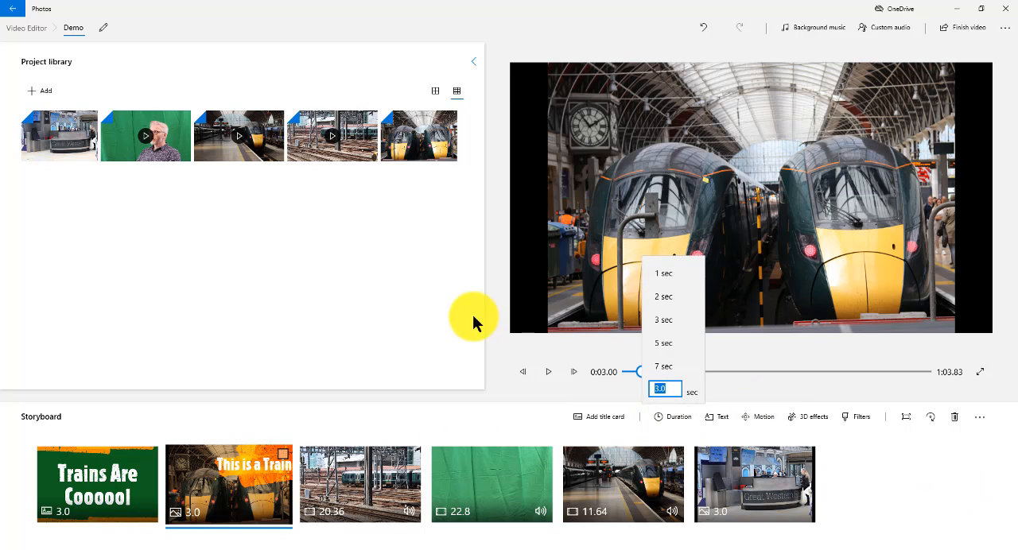
left_click(686, 322)
Apply the Zoom in left motion to the two-trains photo and play it back in the preview.
left_click(761, 420)
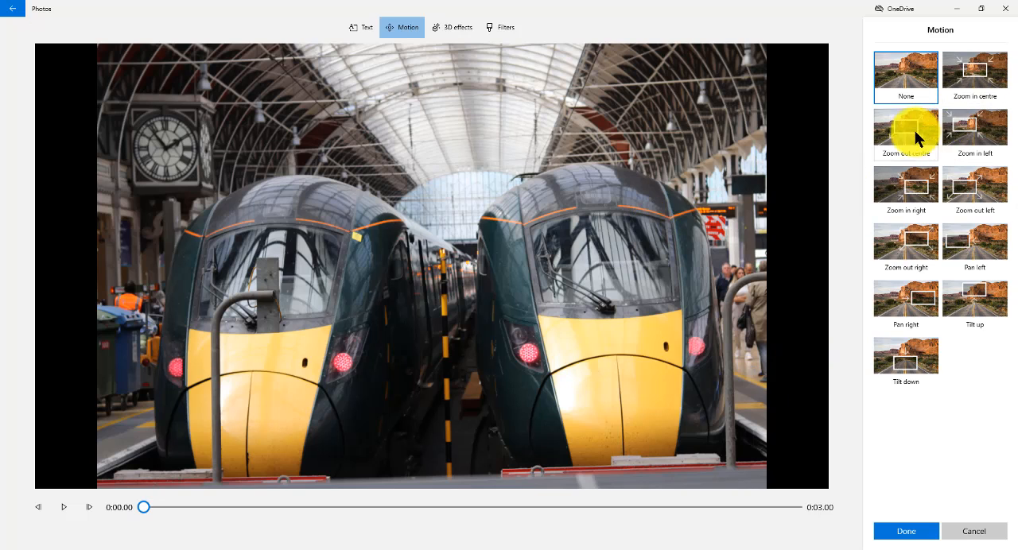
left_click(968, 133)
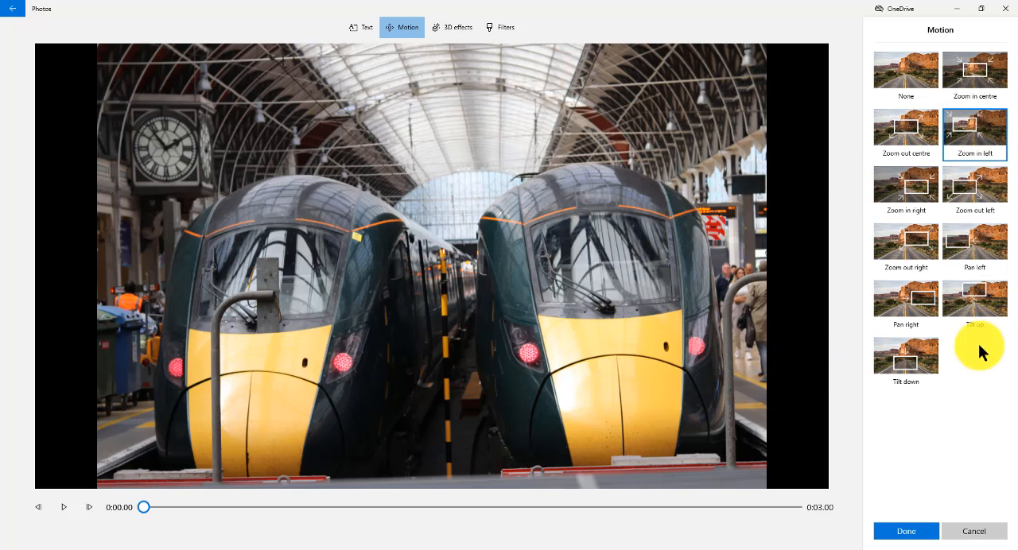
left_click(921, 533)
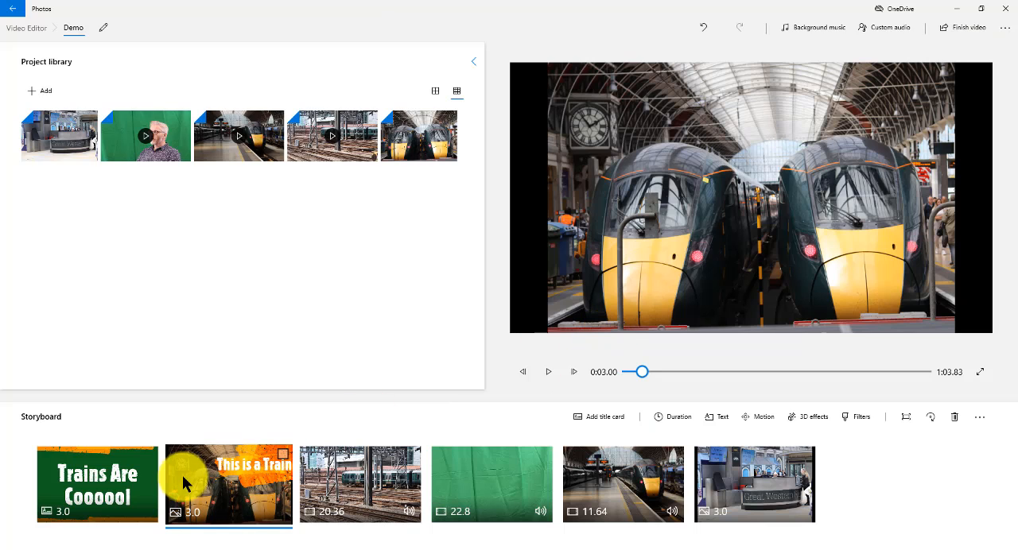
left_click_drag(647, 371, 644, 372)
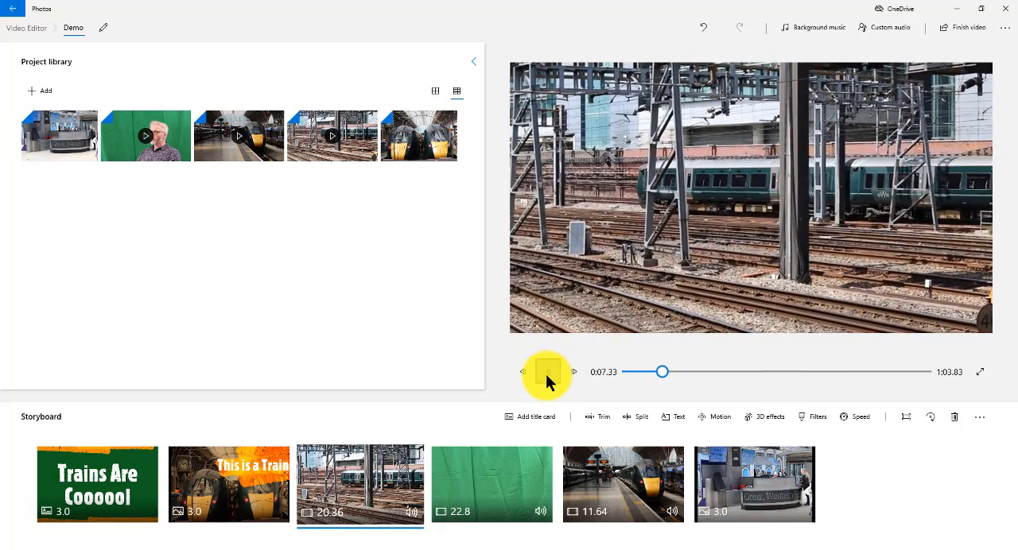
left_click(548, 372)
Set the two-trains photo's duration to 5 seconds and play it back from the end of the title card.
right_click(264, 498)
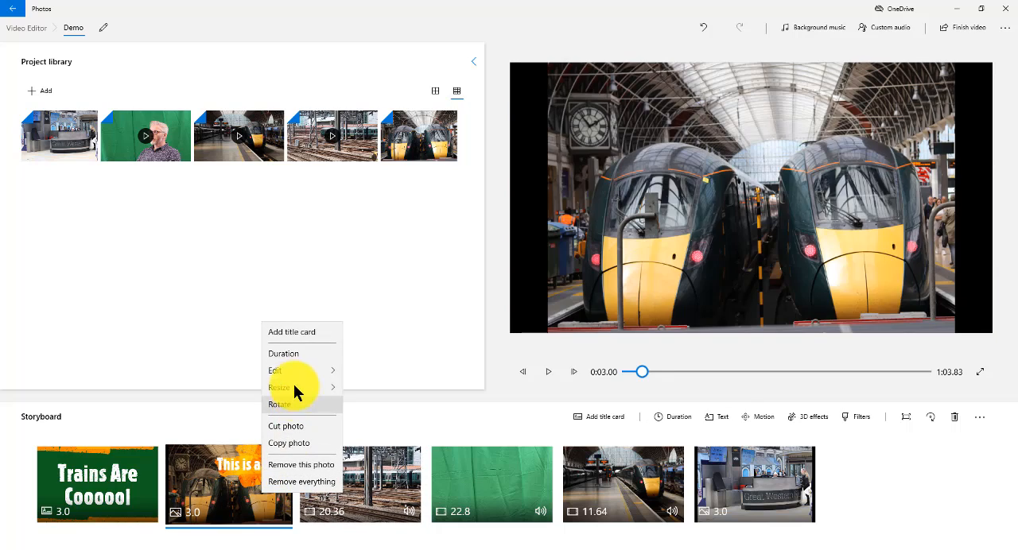
left_click(305, 354)
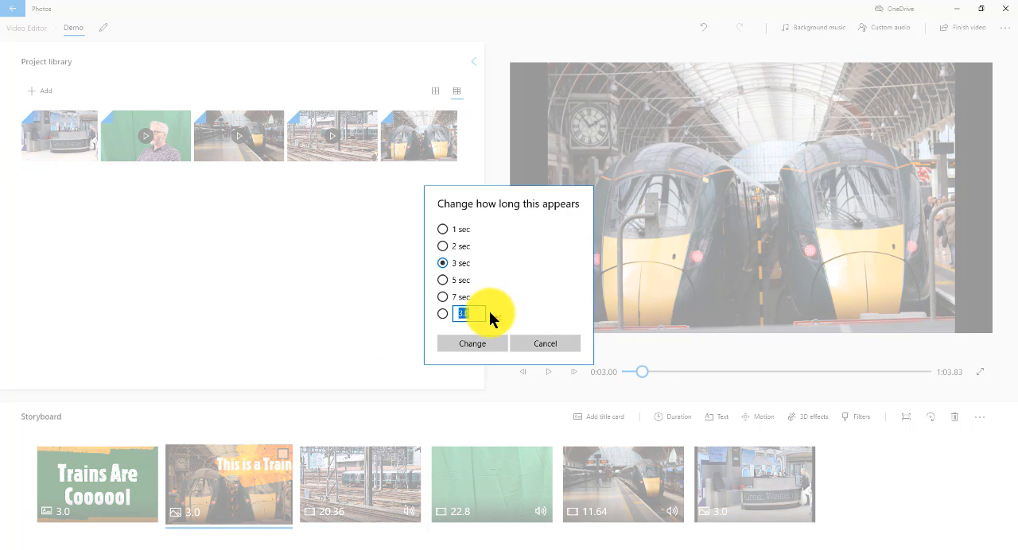
left_click(460, 283)
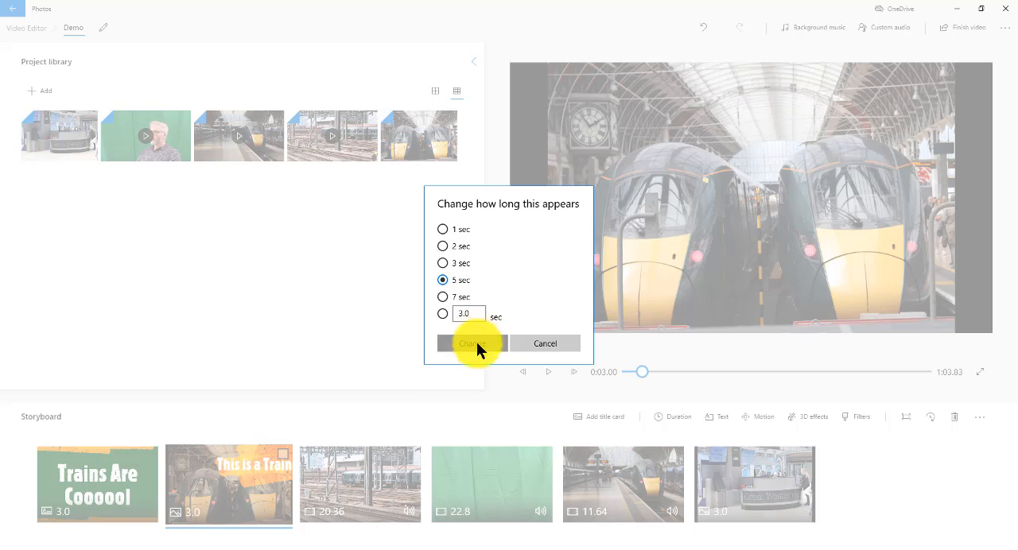
left_click(475, 343)
left_click_drag(647, 371, 641, 371)
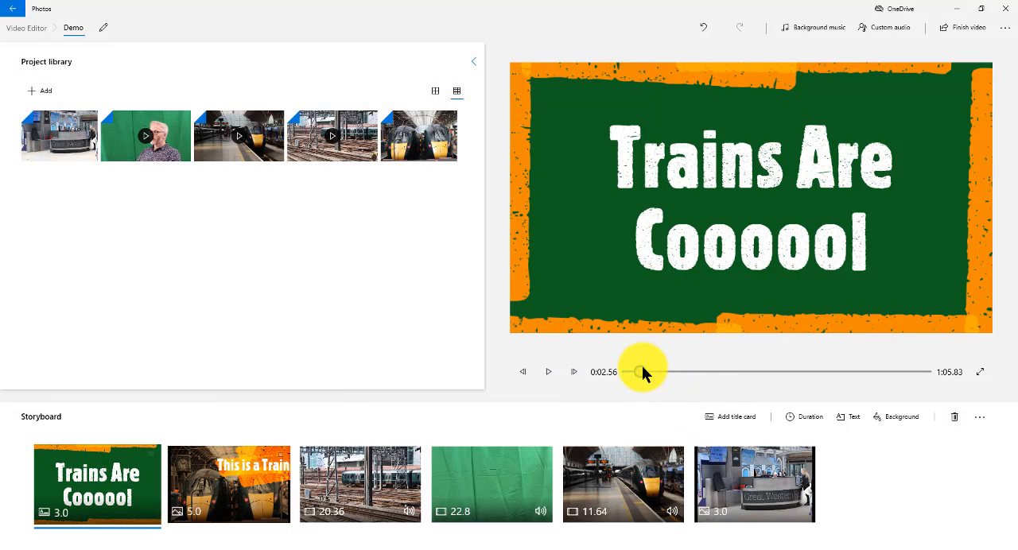
left_click(553, 373)
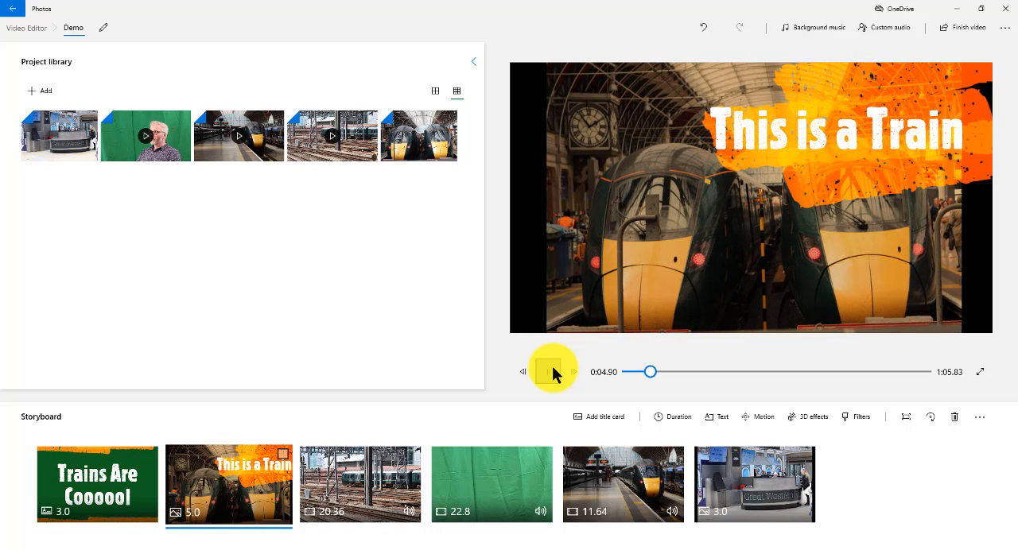
left_click(551, 373)
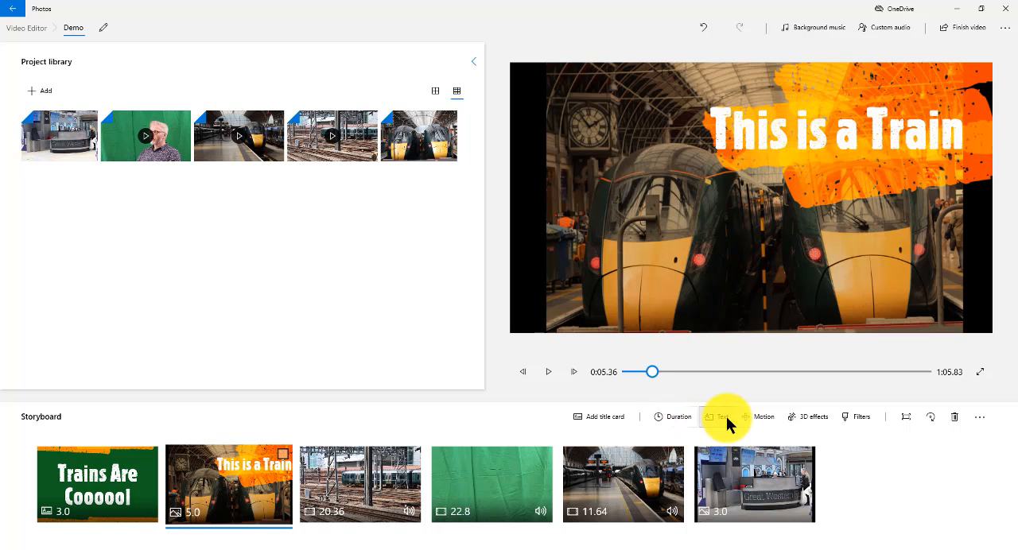
Look through the railway-tracks clip's editing and resize options, and play part of the clip.
left_click(375, 499)
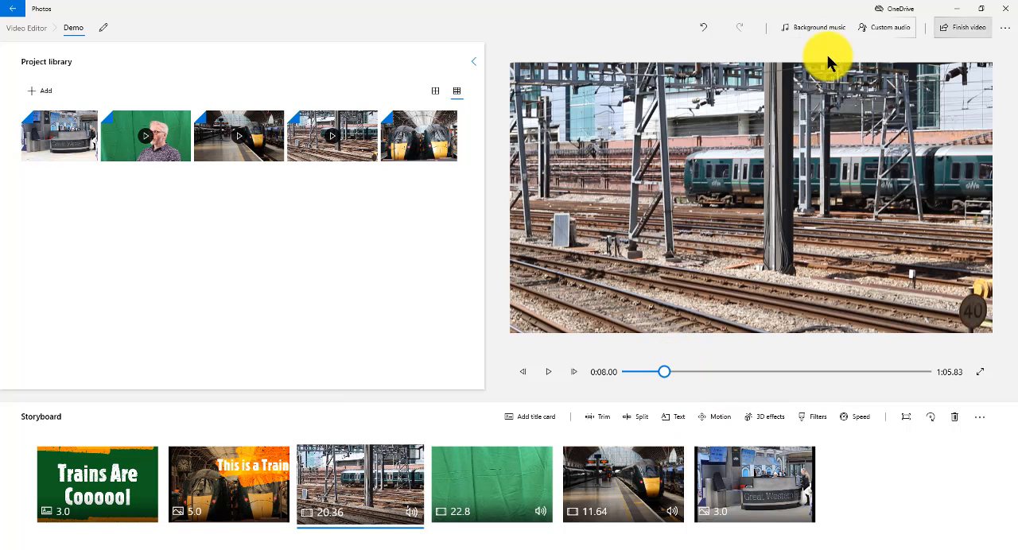
right_click(374, 480)
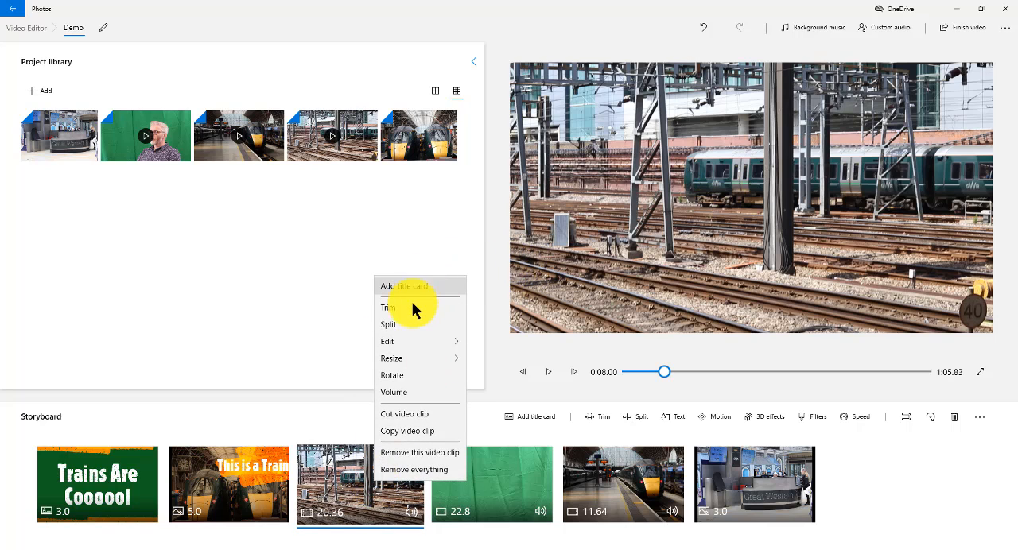
mouse_move(421, 341)
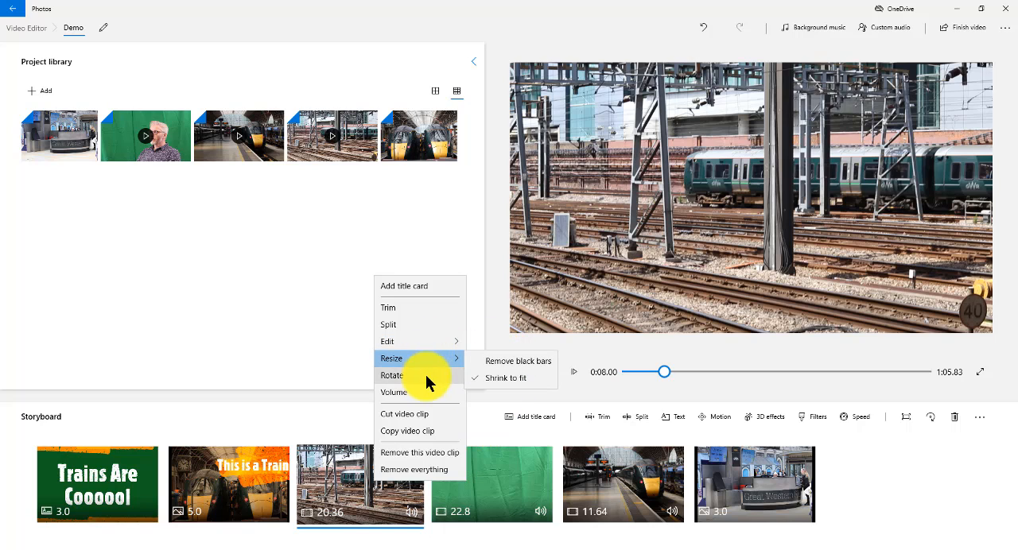
key("Escape")
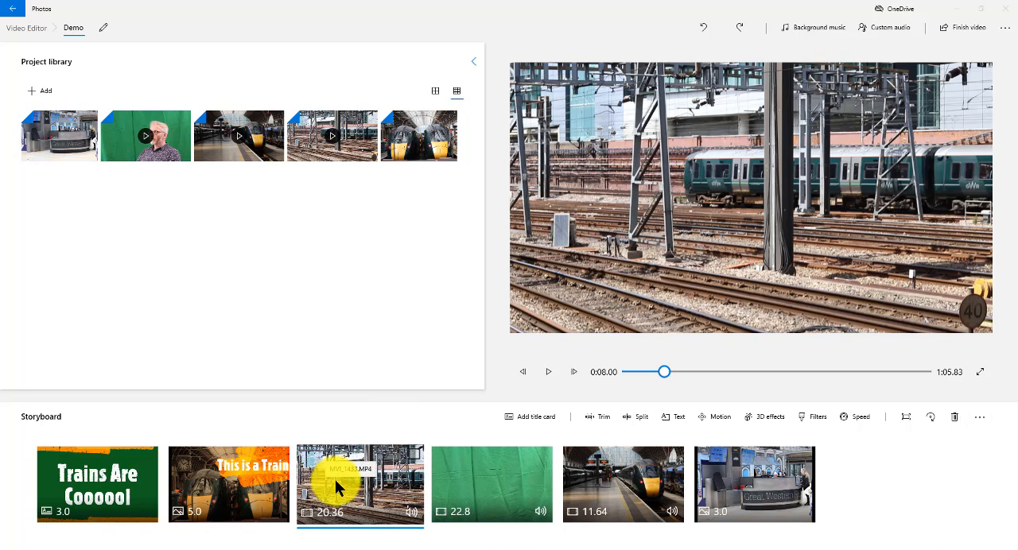
left_click(548, 372)
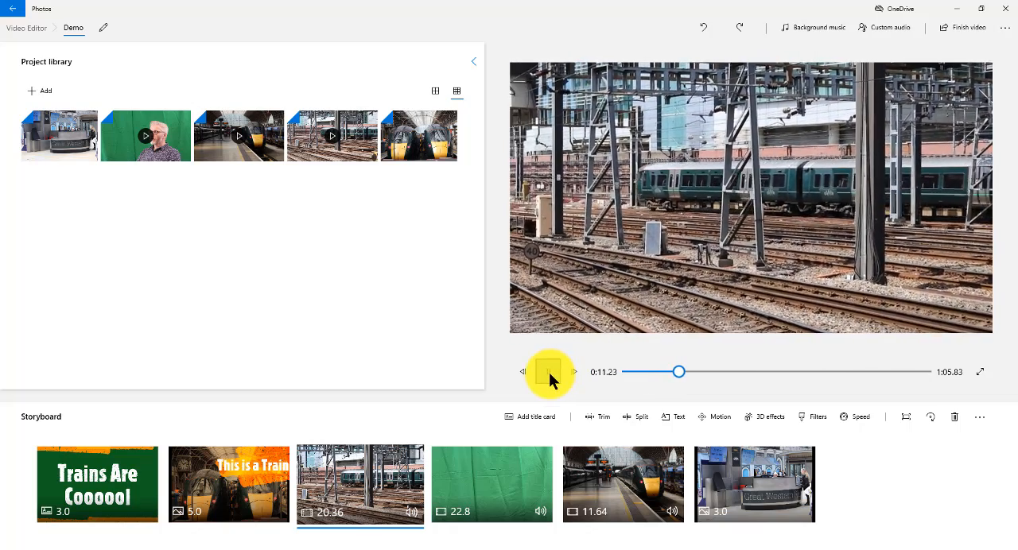
left_click(549, 373)
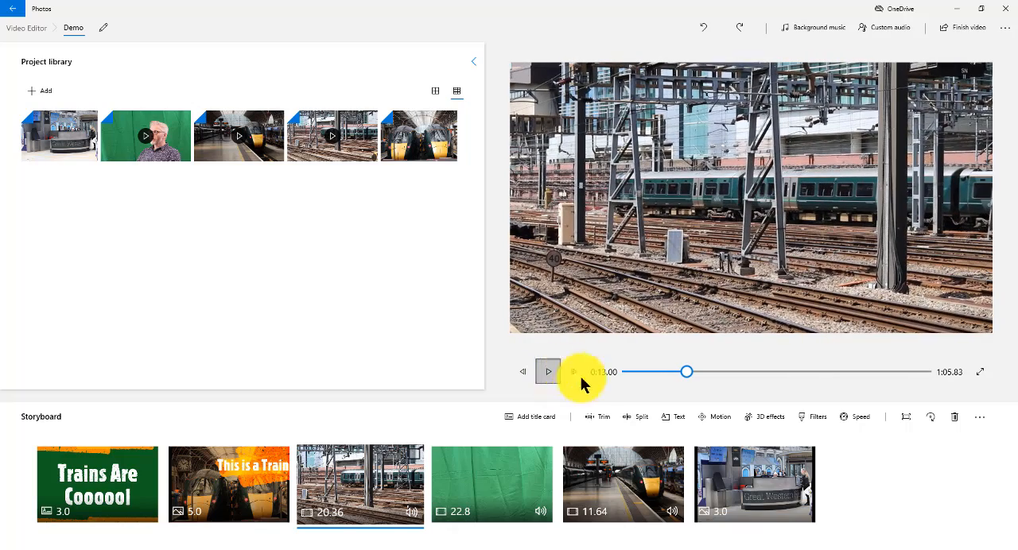
Trim the end of the railway-tracks clip to a length of 7.40 seconds and play the storyboard from the two-trains photo.
left_click(597, 418)
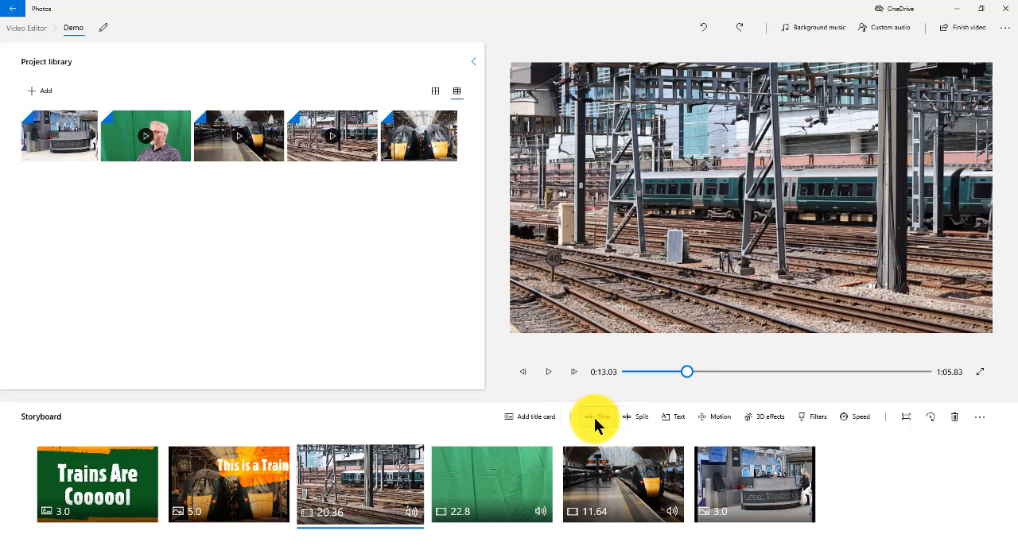
left_click(594, 417)
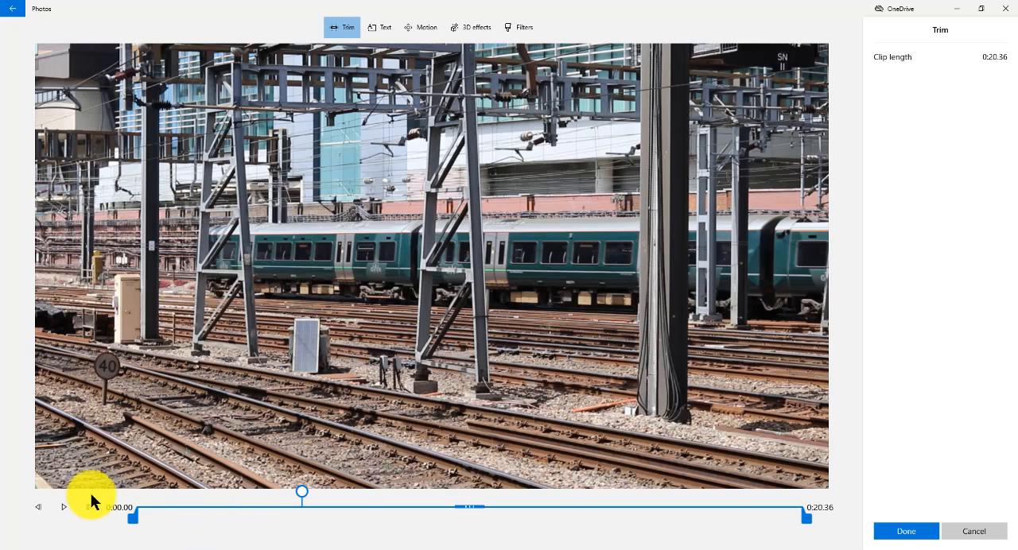
left_click(64, 513)
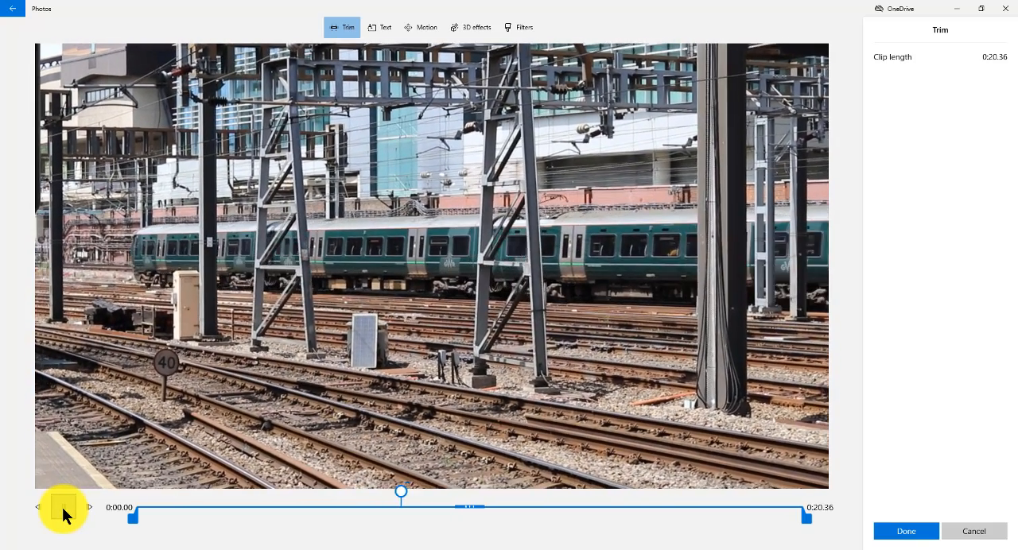
left_click(64, 513)
left_click_drag(404, 490, 397, 491)
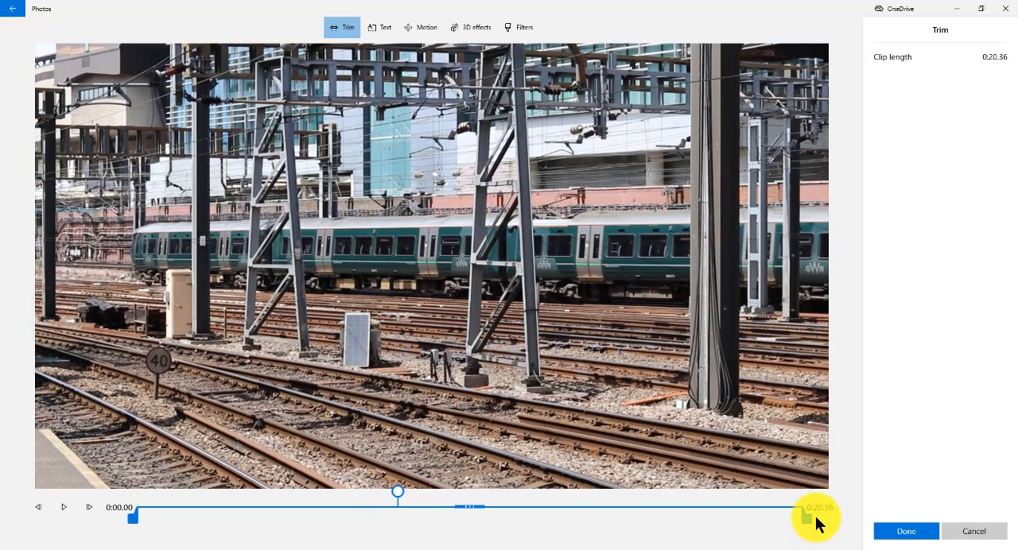
left_click_drag(813, 521, 391, 523)
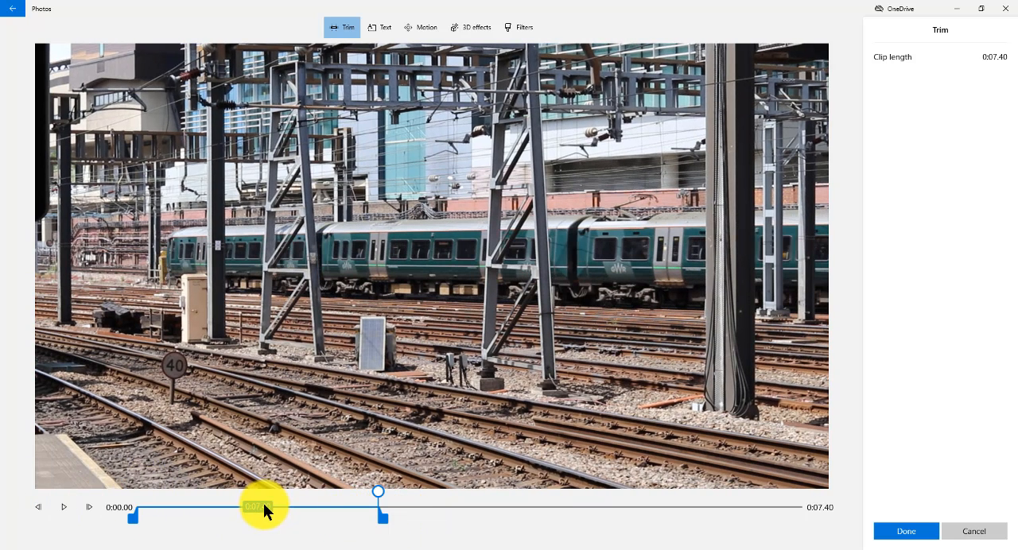
left_click(912, 533)
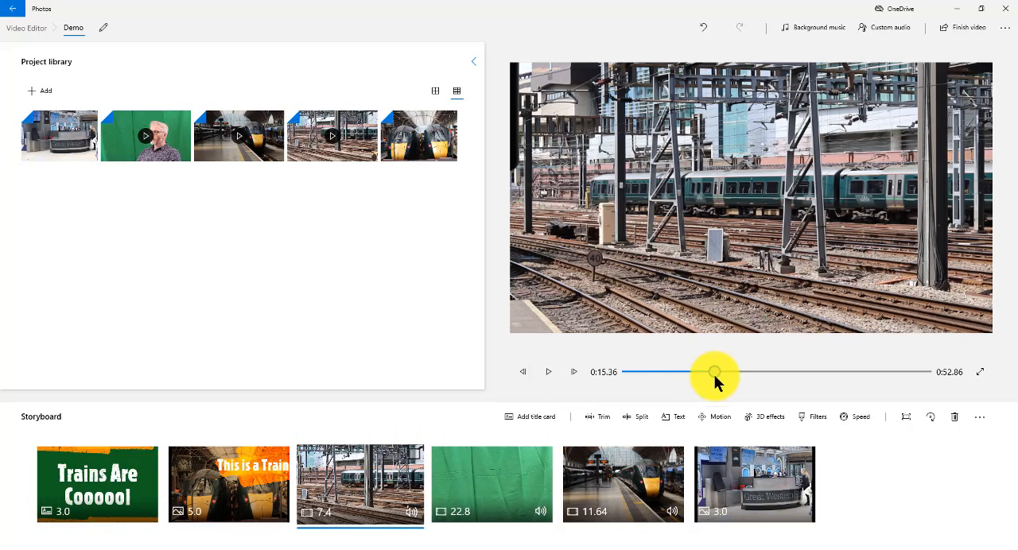
left_click_drag(715, 378, 647, 374)
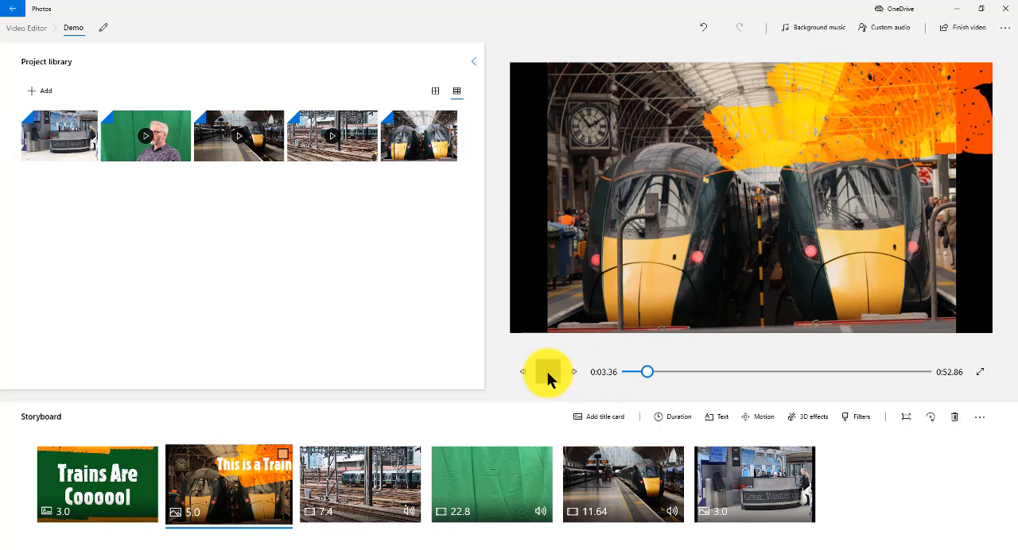
left_click(548, 372)
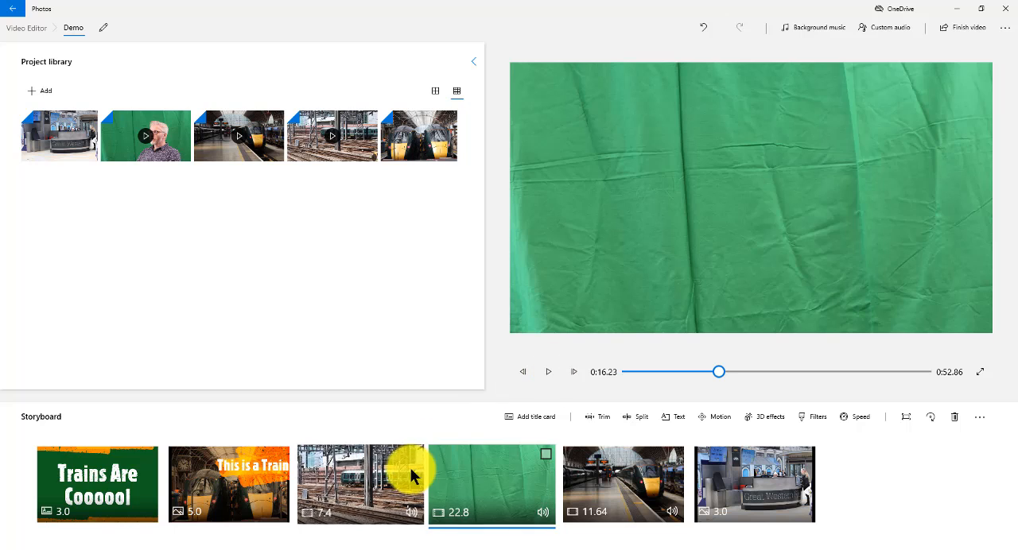
Split the trimmed railway-tracks clip at 0.40 seconds into two separate clips.
left_click(375, 473)
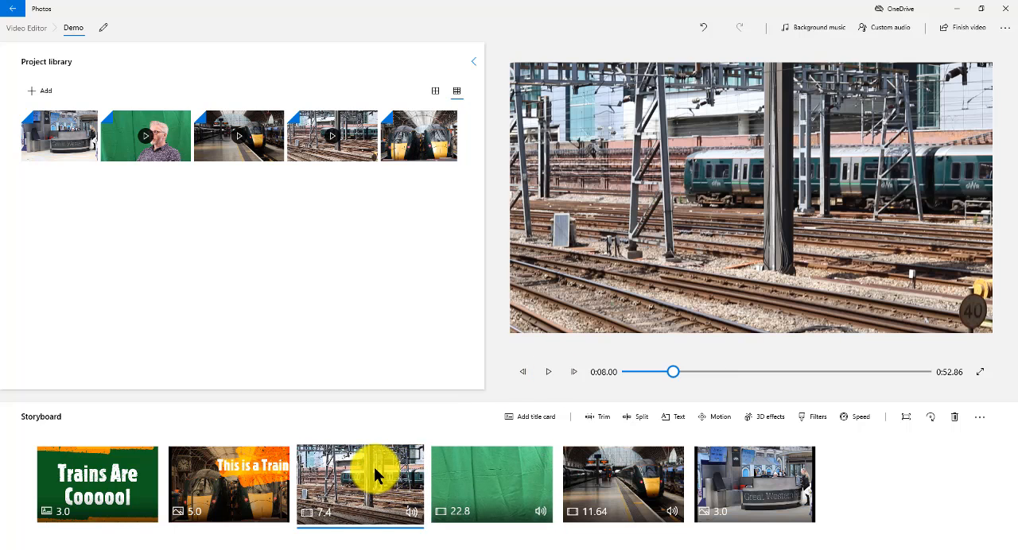
left_click(630, 417)
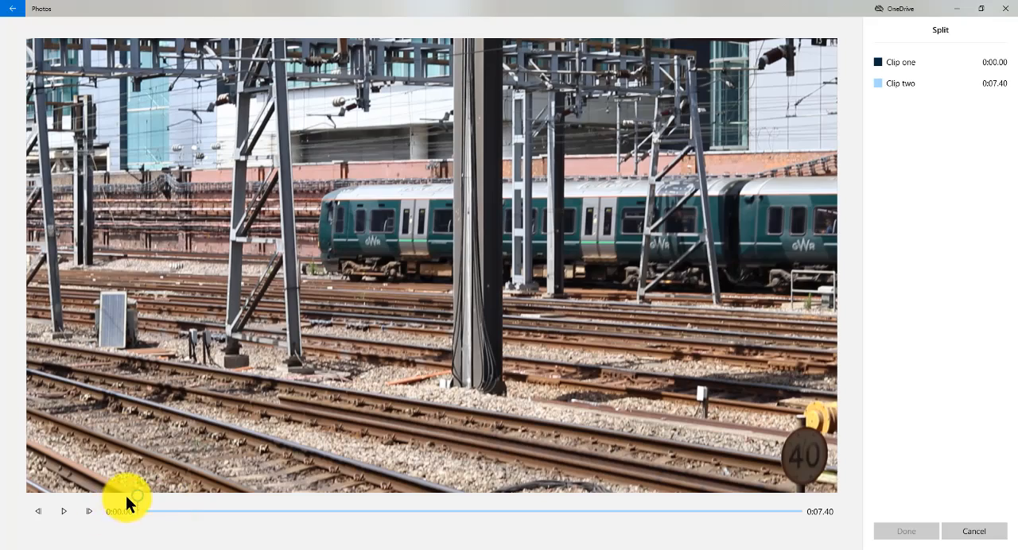
left_click(67, 518)
left_click(68, 518)
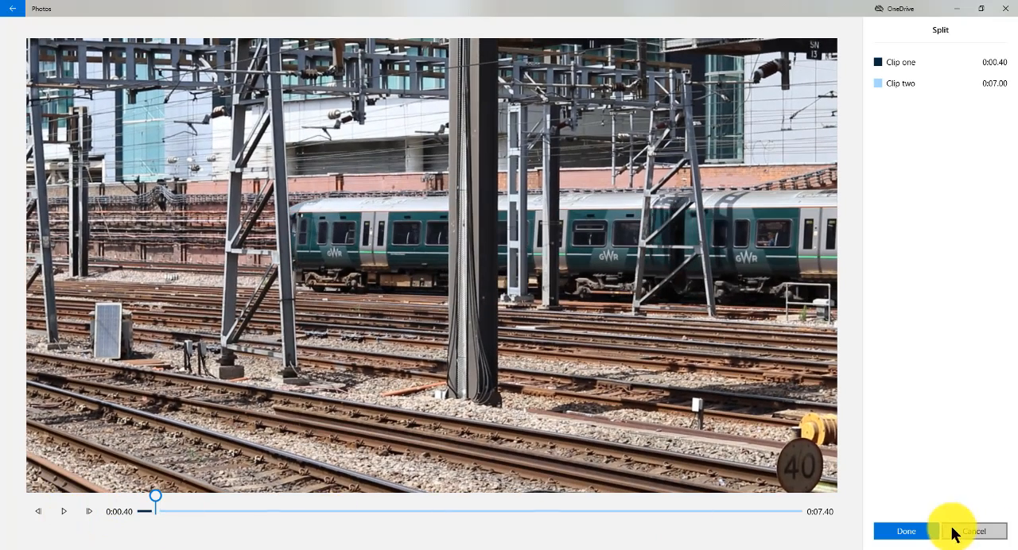
left_click(905, 531)
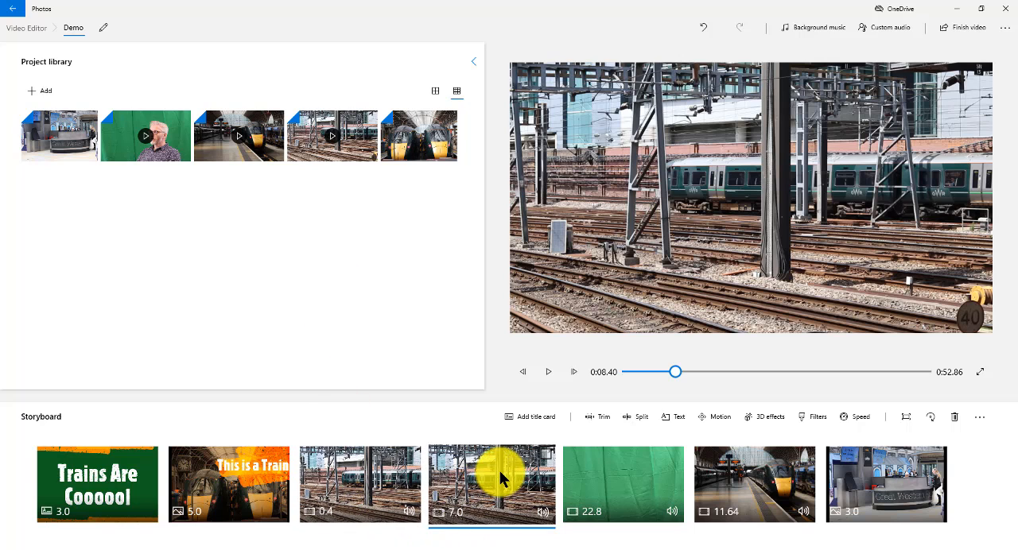
Move the 7-second railway-tracks part behind the green-screen clip and apply the Zoom in left motion to it.
left_click_drag(501, 471, 576, 483)
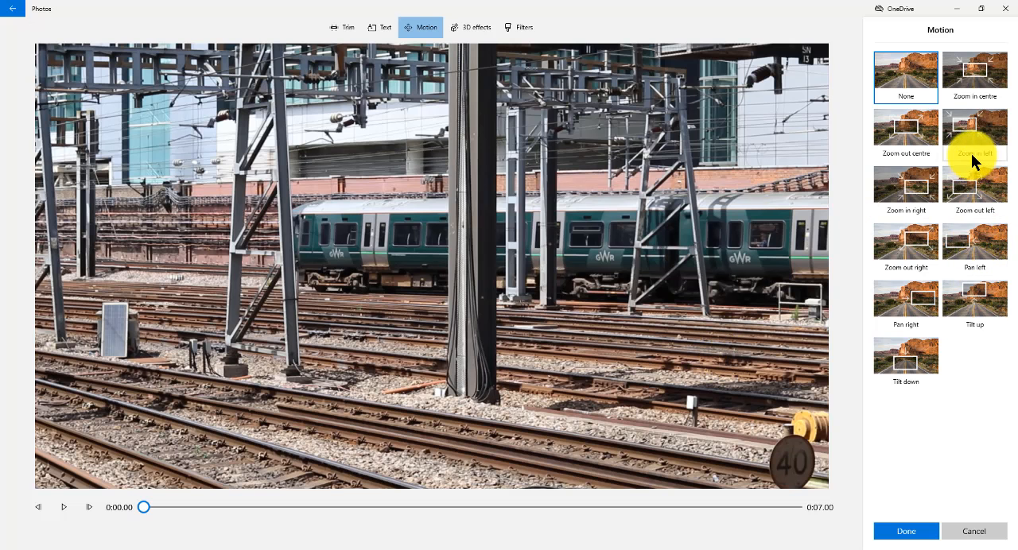
left_click(968, 129)
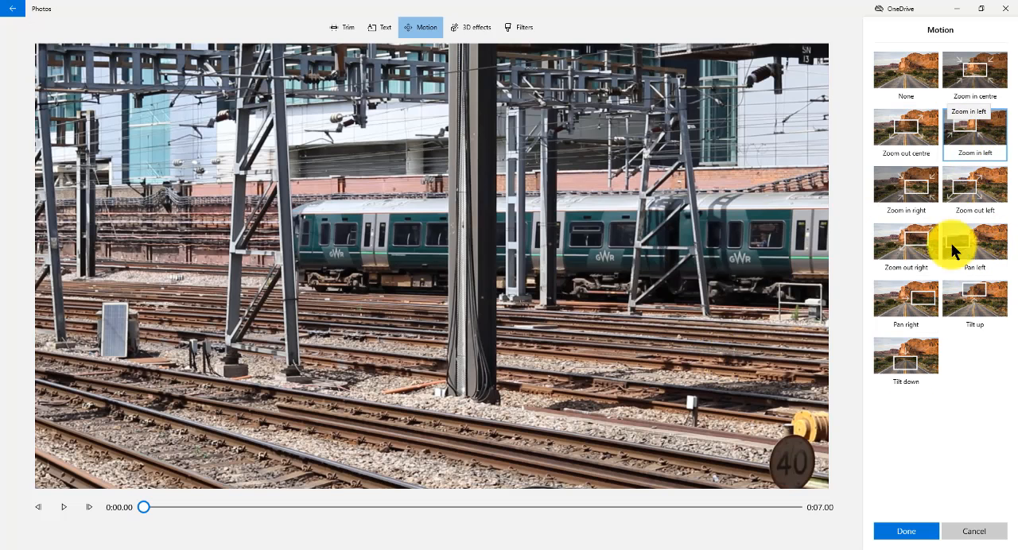
left_click(906, 531)
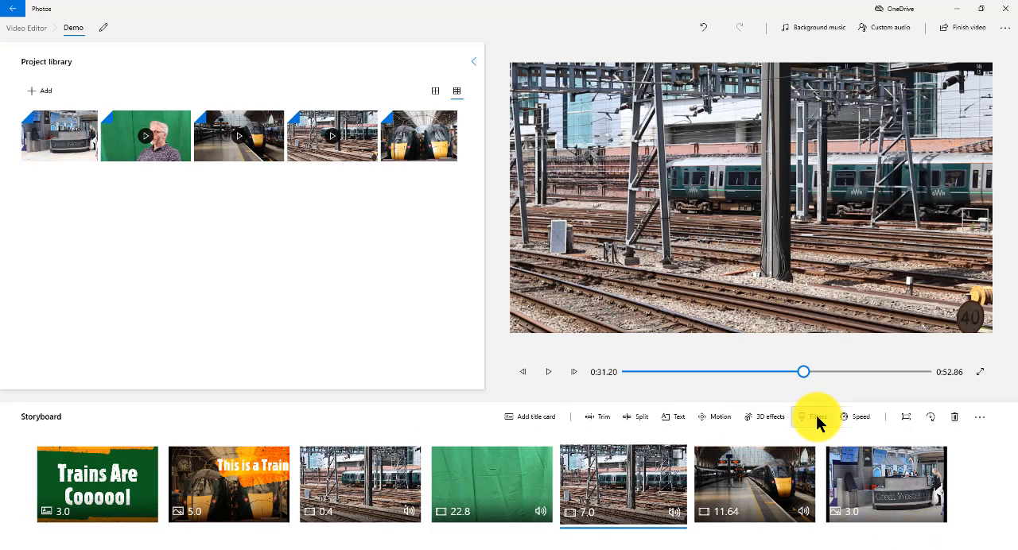
Preview several filters on the 0.4-second railway-tracks clip, including Adventure, Iceberg, Joy, Pixel and Arcade, and apply the Energy filter.
left_click(352, 485)
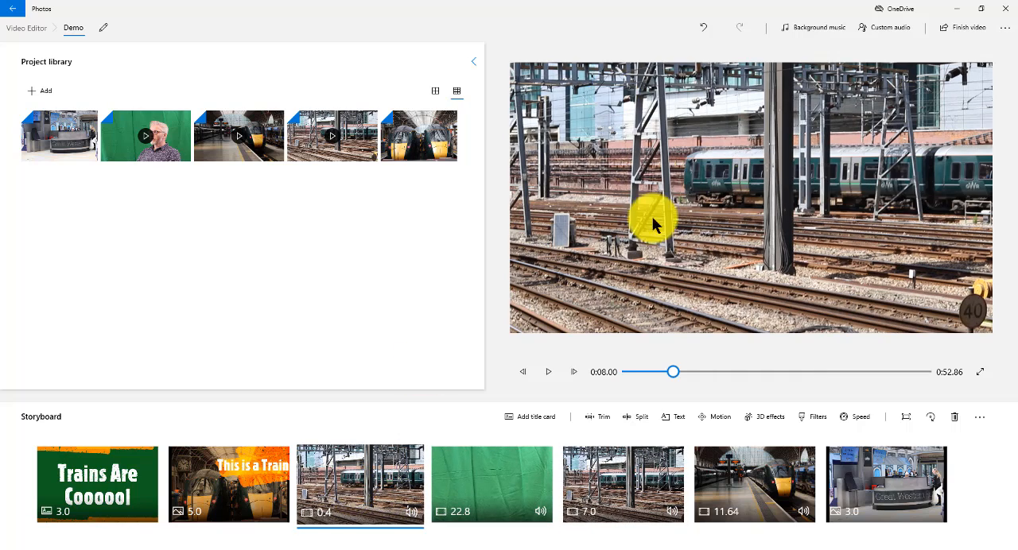
left_click(818, 419)
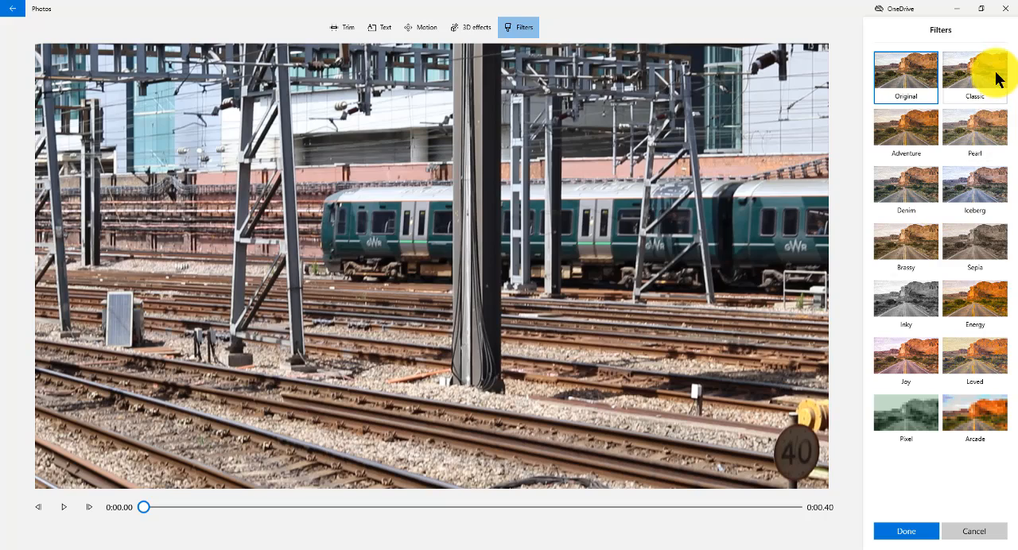
left_click(975, 71)
left_click(918, 123)
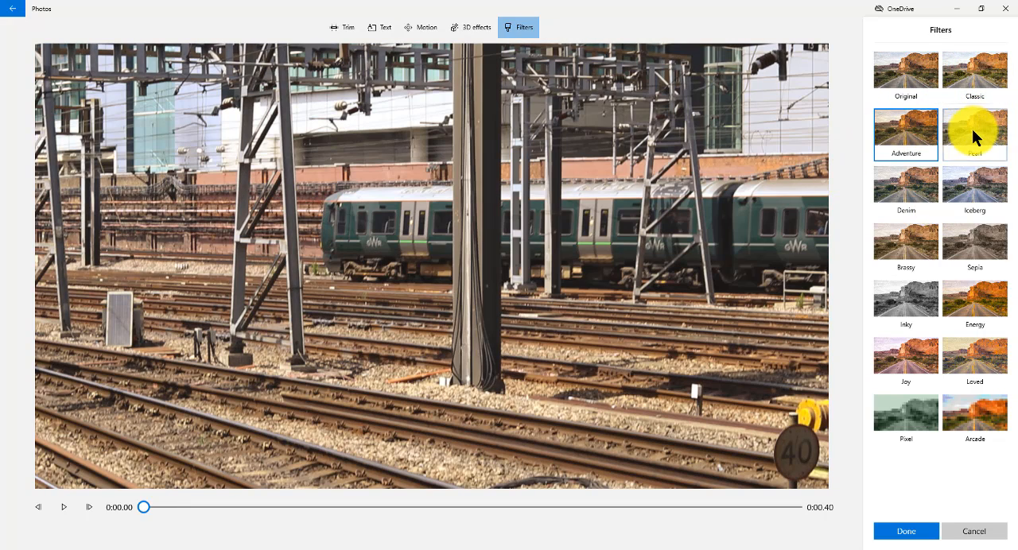
left_click(972, 129)
left_click(970, 187)
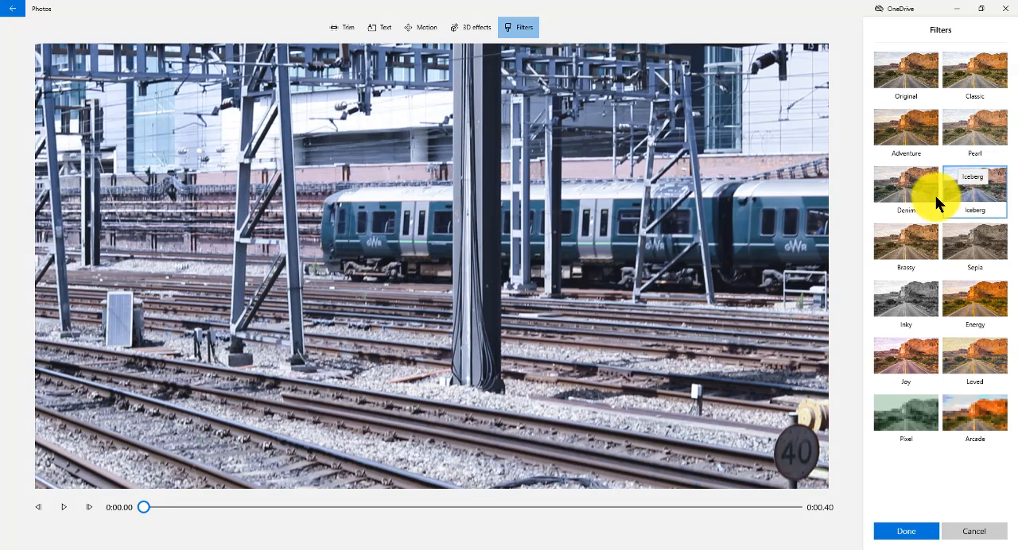
left_click(973, 304)
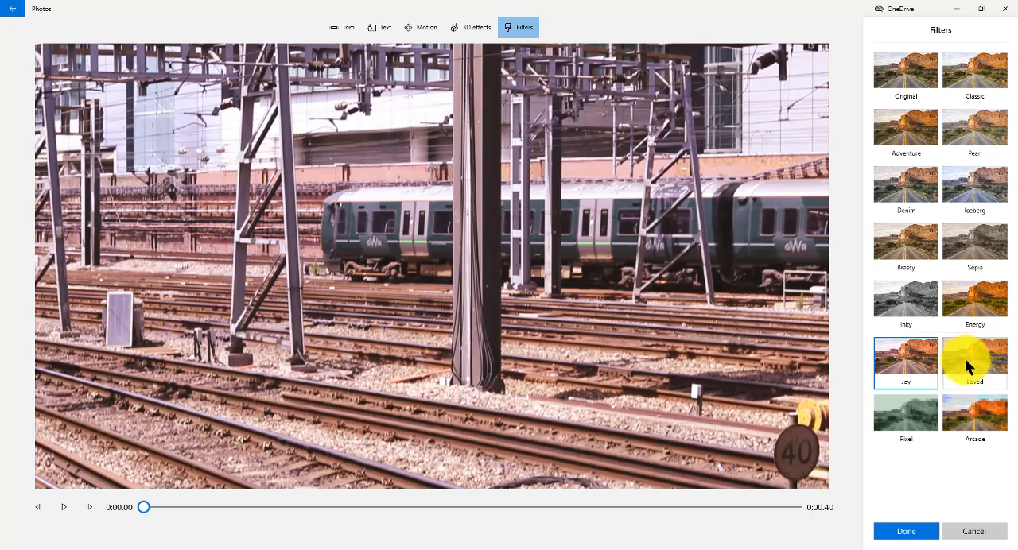
left_click(965, 359)
left_click(907, 422)
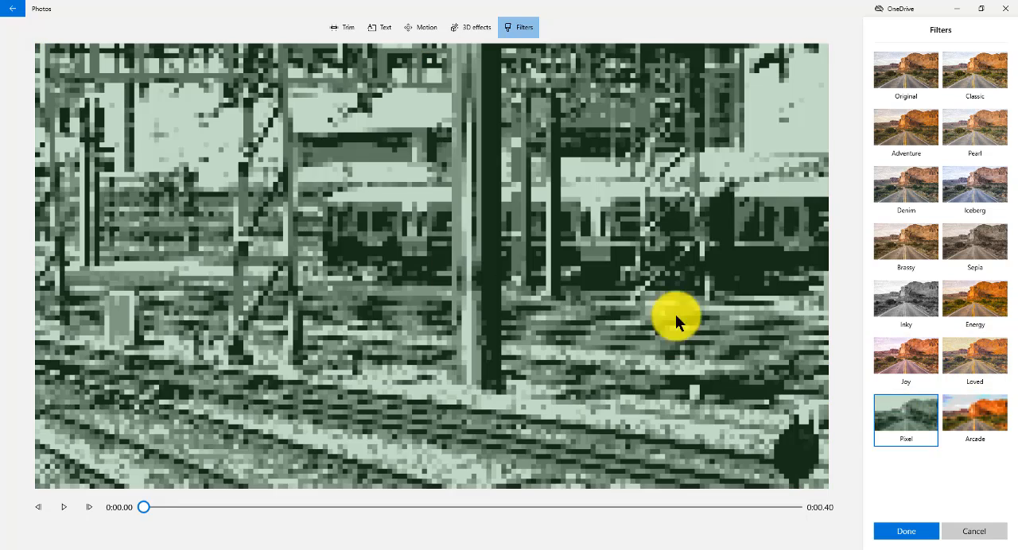
left_click(974, 407)
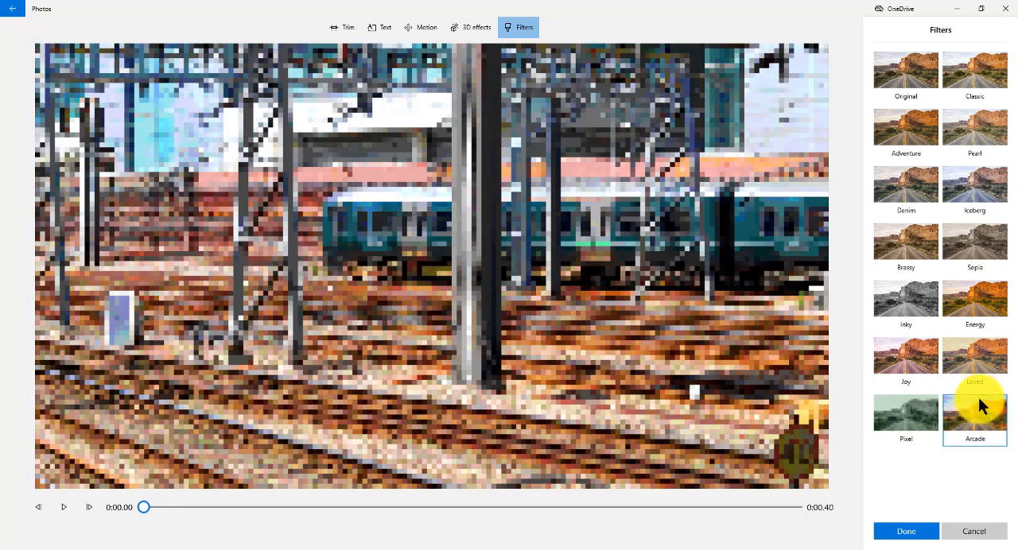
left_click(982, 182)
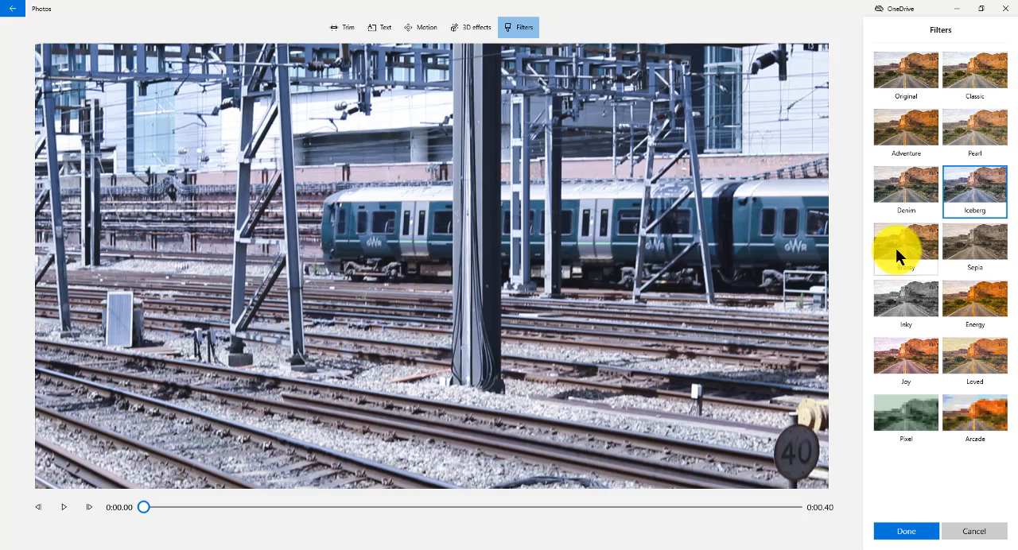
left_click(963, 297)
left_click(906, 534)
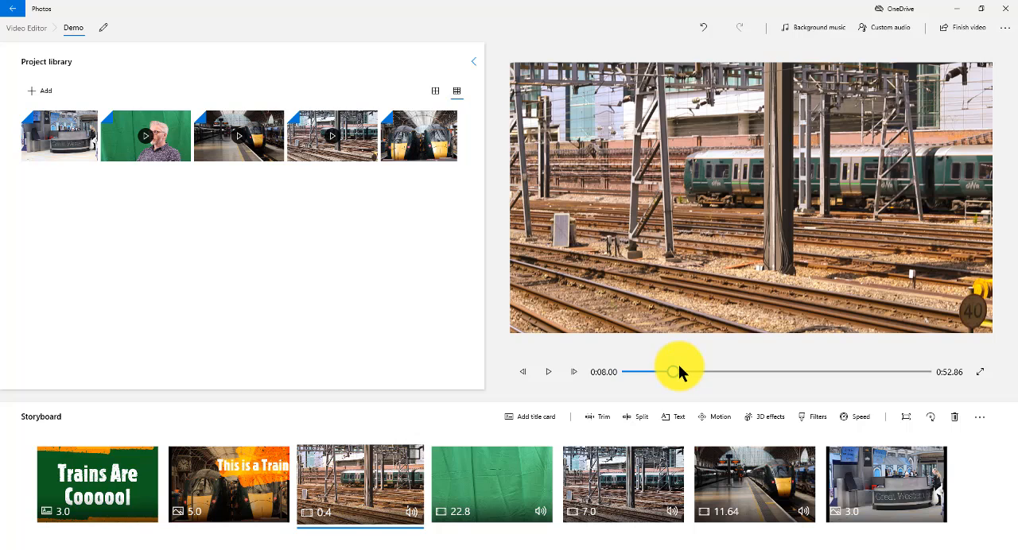
Slow the filtered short railway-tracks clip down to 0.5x speed.
mouse_move(678, 367)
left_mouse_down()
mouse_move(603, 377)
mouse_move(672, 372)
left_mouse_up()
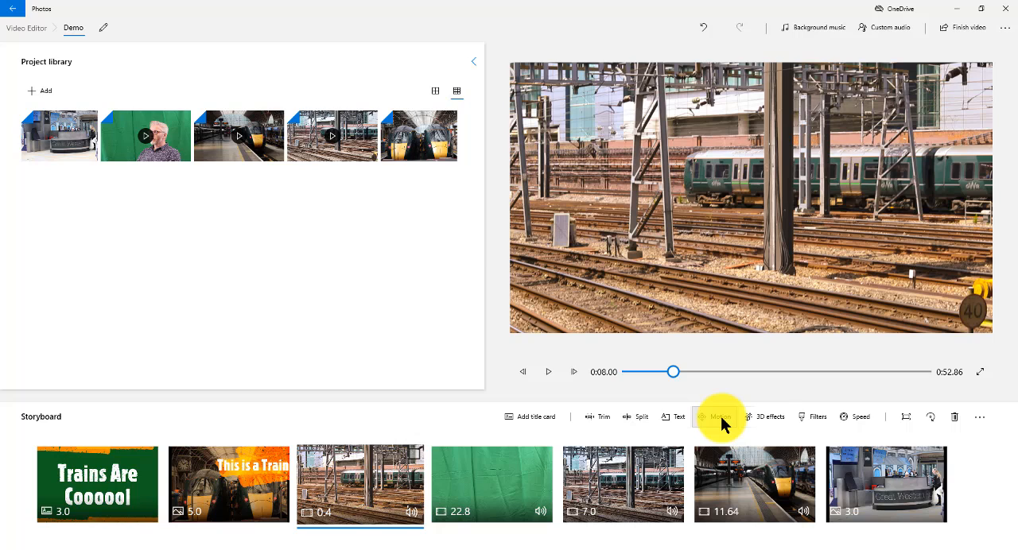
left_click(858, 421)
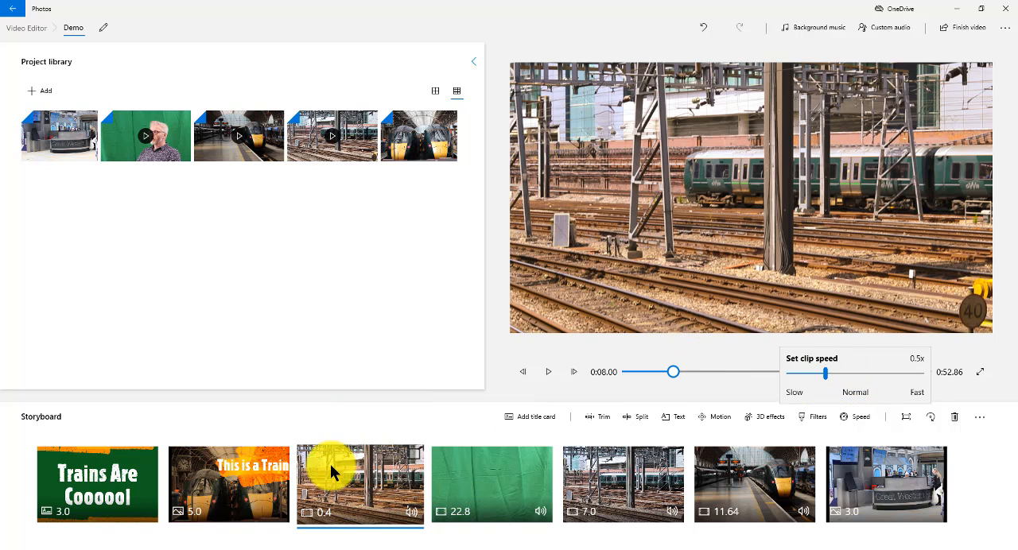
left_click(351, 417)
Play the storyboard around the slowed railway-tracks clip to check its speed and filter.
left_click(671, 371)
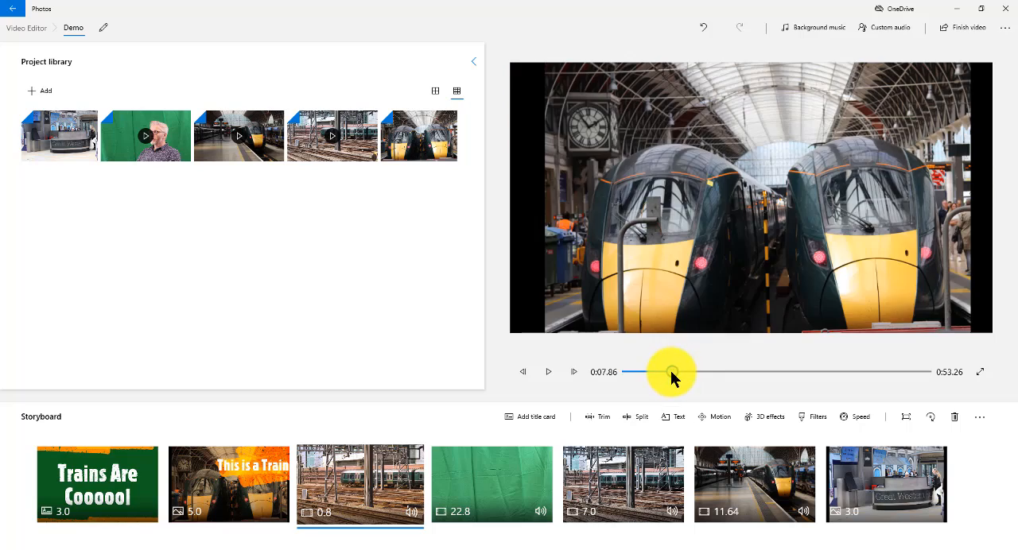
left_click(552, 373)
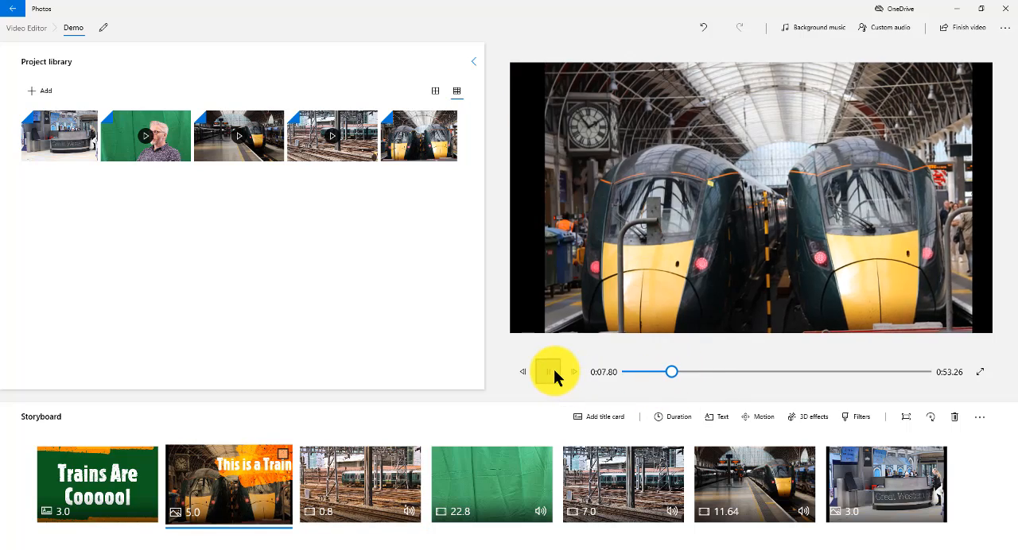
left_click(643, 372)
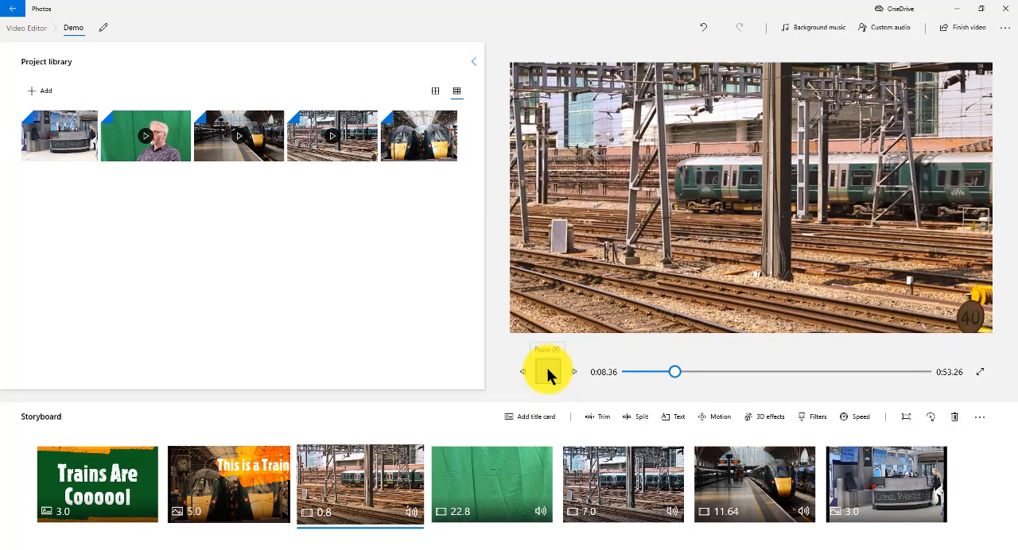
left_click(547, 372)
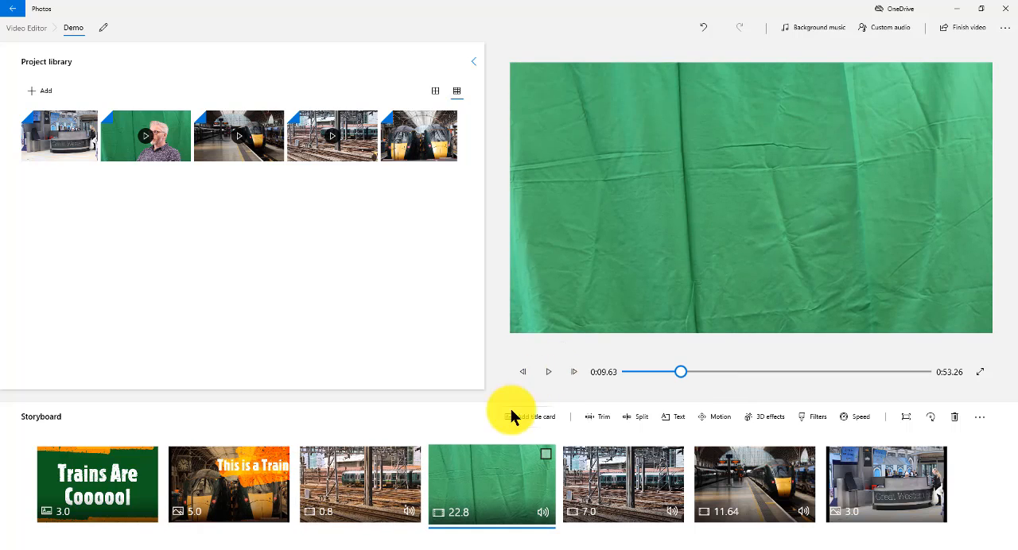
left_click(359, 495)
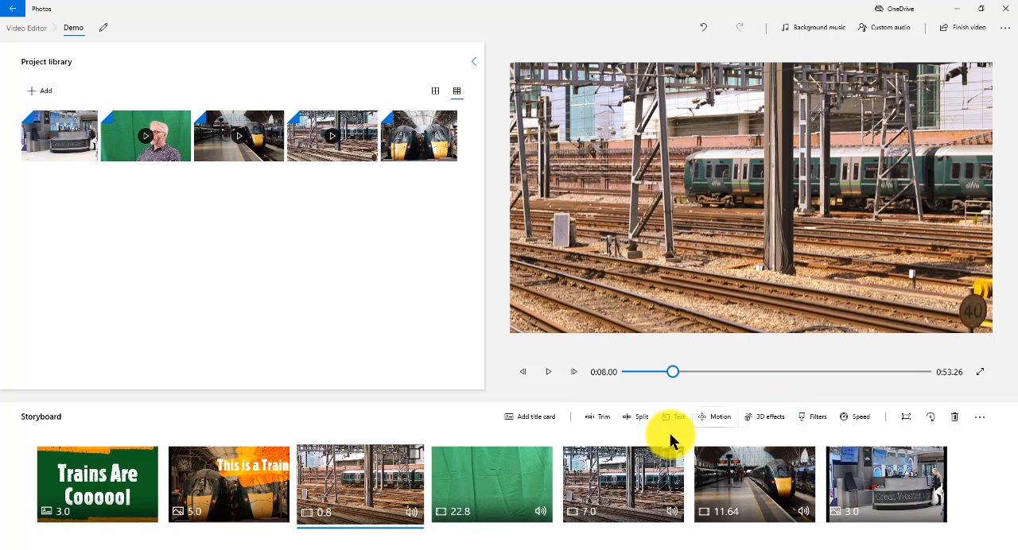
Trim the start and end of the green-screen clip to a length of 6.96 seconds.
left_click(482, 477)
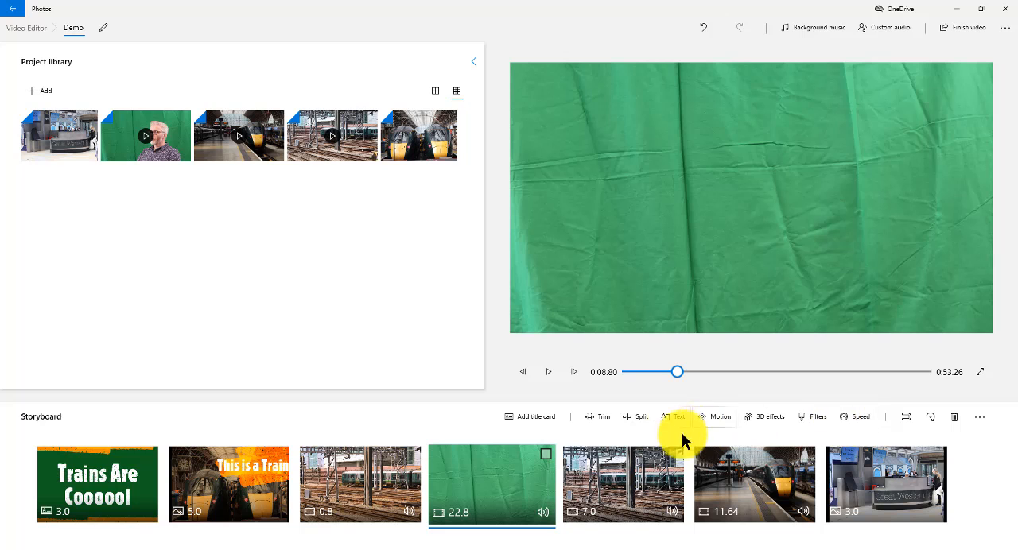
left_click(600, 422)
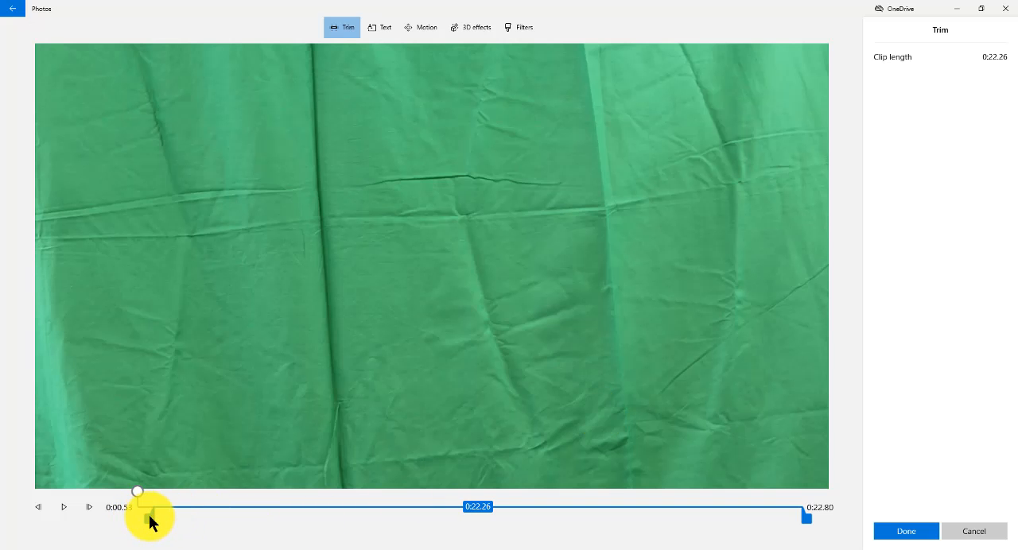
left_click_drag(149, 517, 317, 506)
left_click_drag(804, 524, 538, 518)
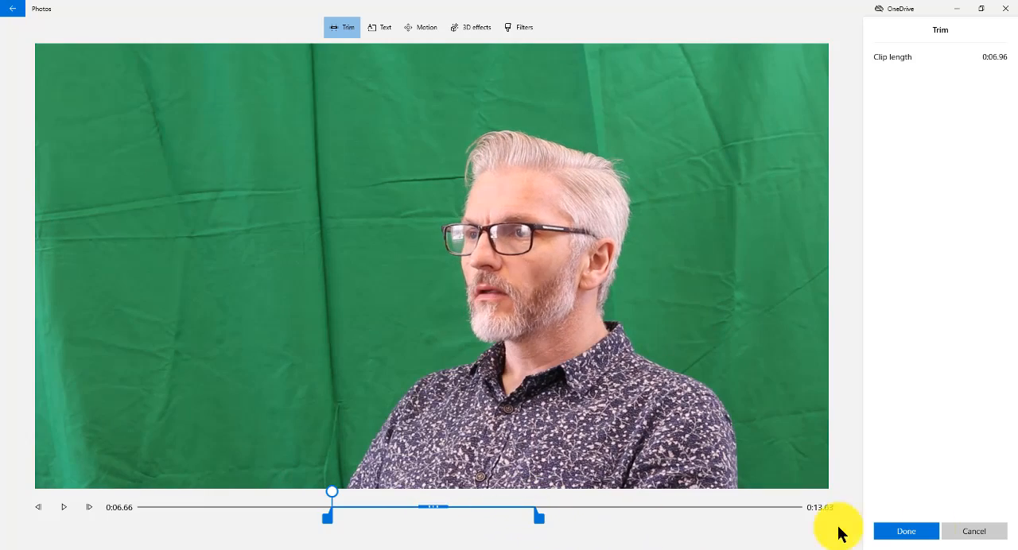
left_click(907, 531)
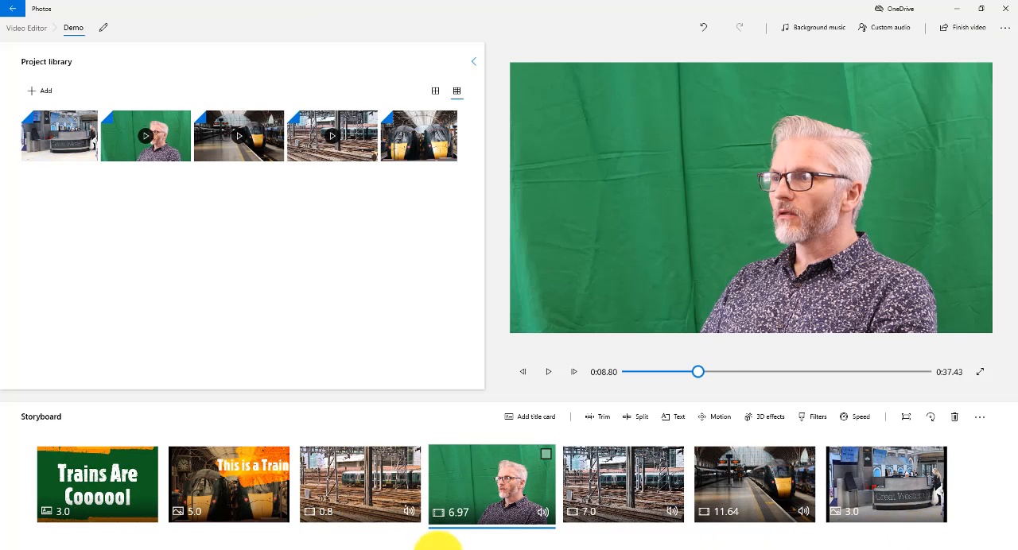
Try the Energy, Pixel, Arcade and Loved filters on the green-screen clip and apply the Inky filter.
left_click(830, 421)
left_click(992, 302)
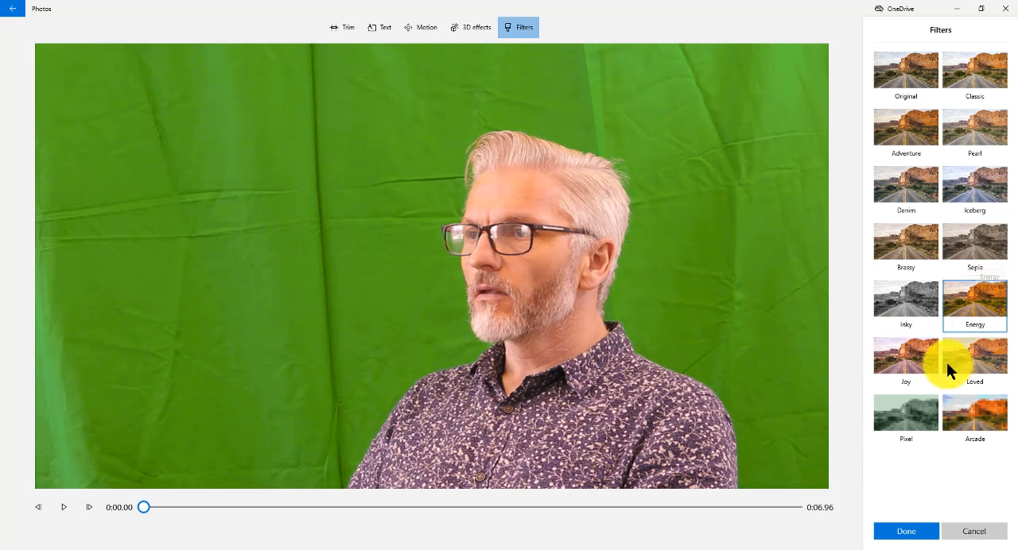
left_click(923, 423)
left_click(979, 418)
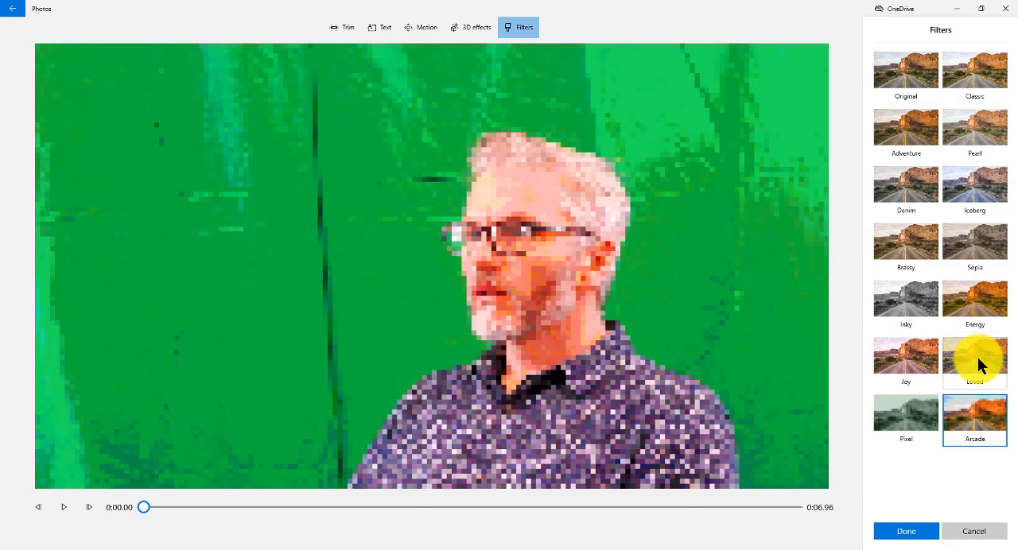
left_click(980, 363)
left_click(919, 303)
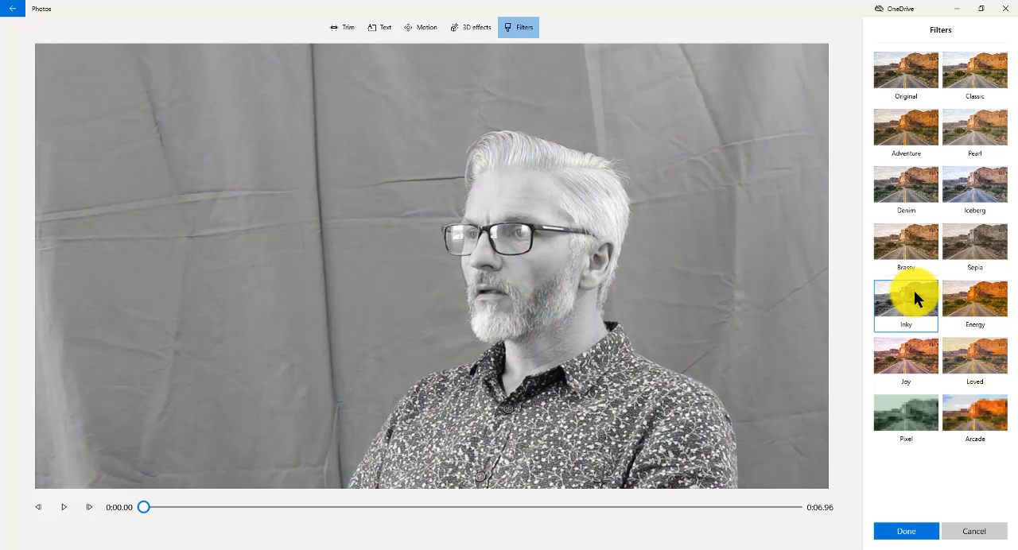
left_click(909, 538)
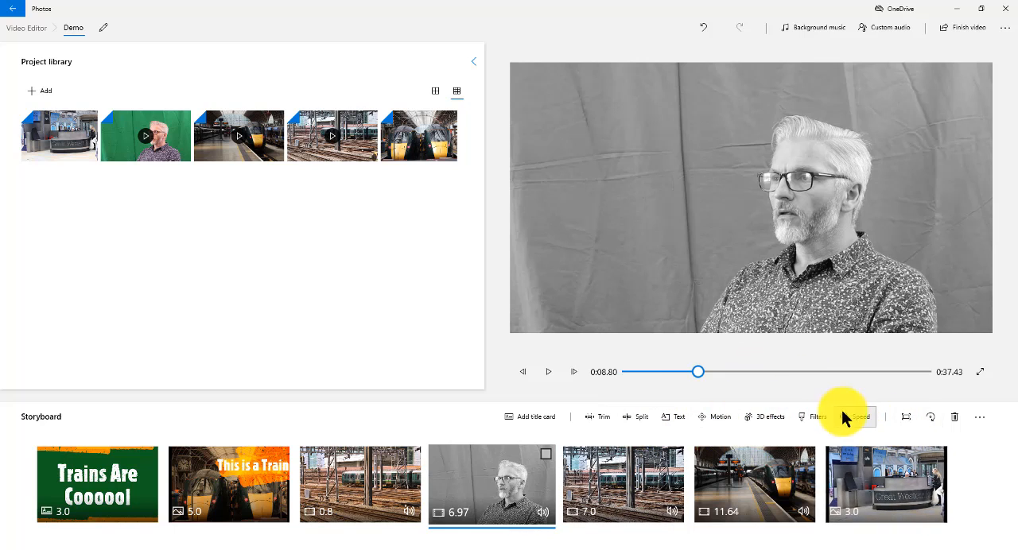
Add the Butterflies 3D effect to the start of the black-and-white green-screen clip.
left_click(763, 416)
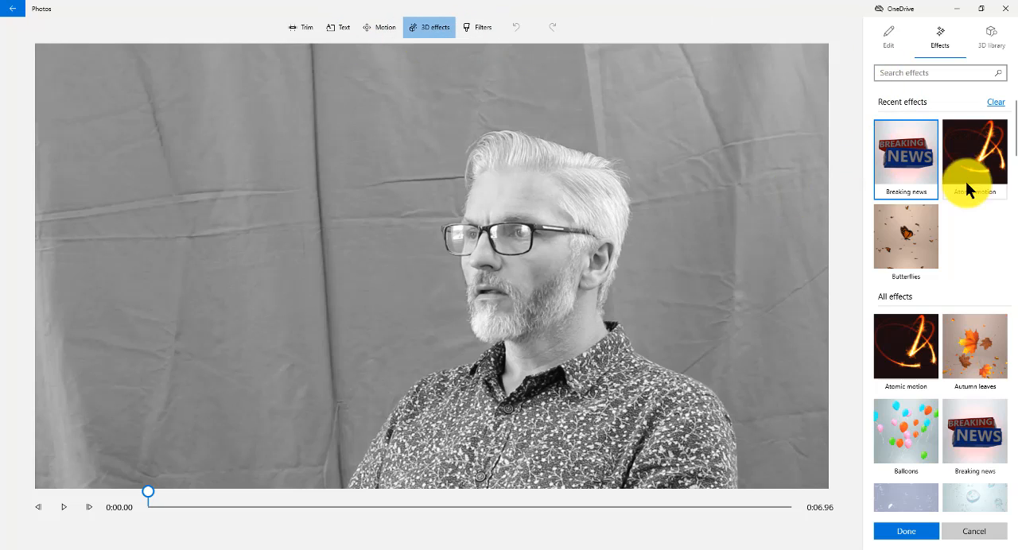
left_click(889, 241)
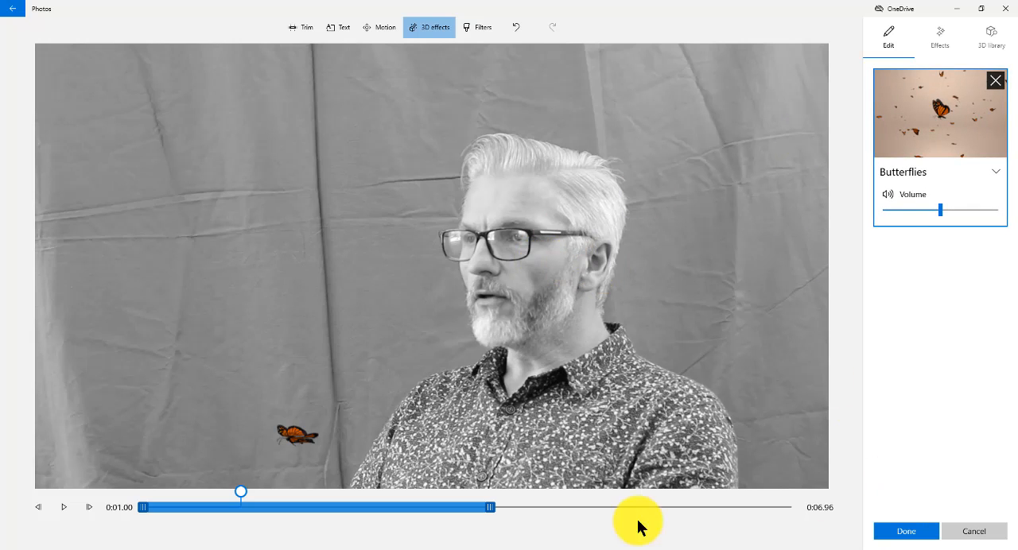
left_click(915, 530)
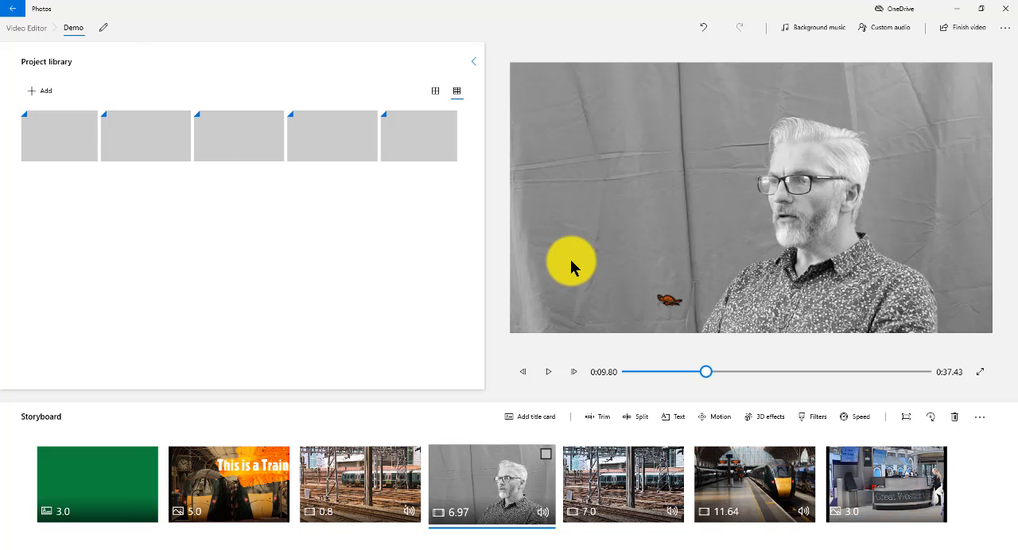
Play the green-screen clip from near its start to review the Butterflies effect.
left_click(547, 374)
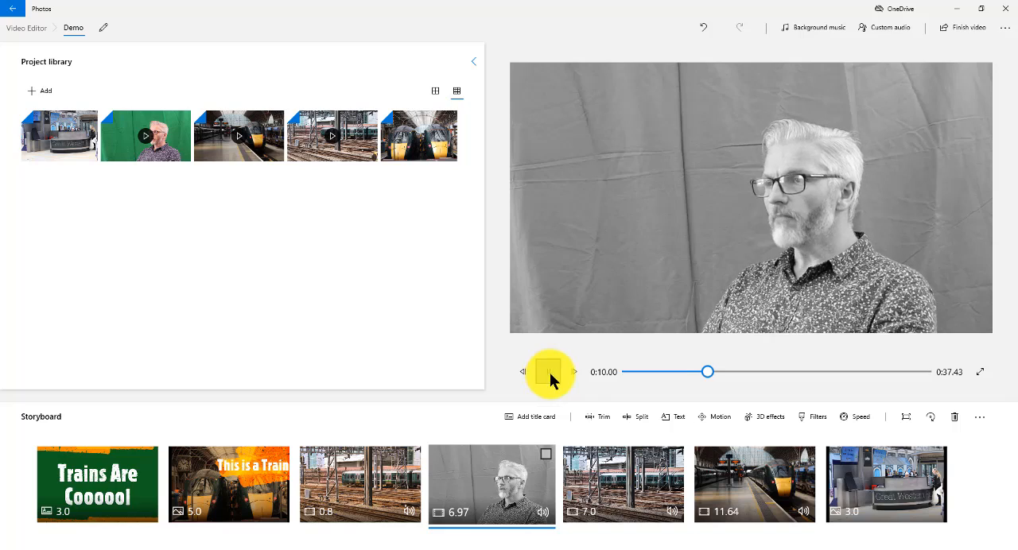
mouse_move(718, 372)
left_mouse_down()
mouse_move(665, 368)
mouse_move(705, 370)
left_mouse_up()
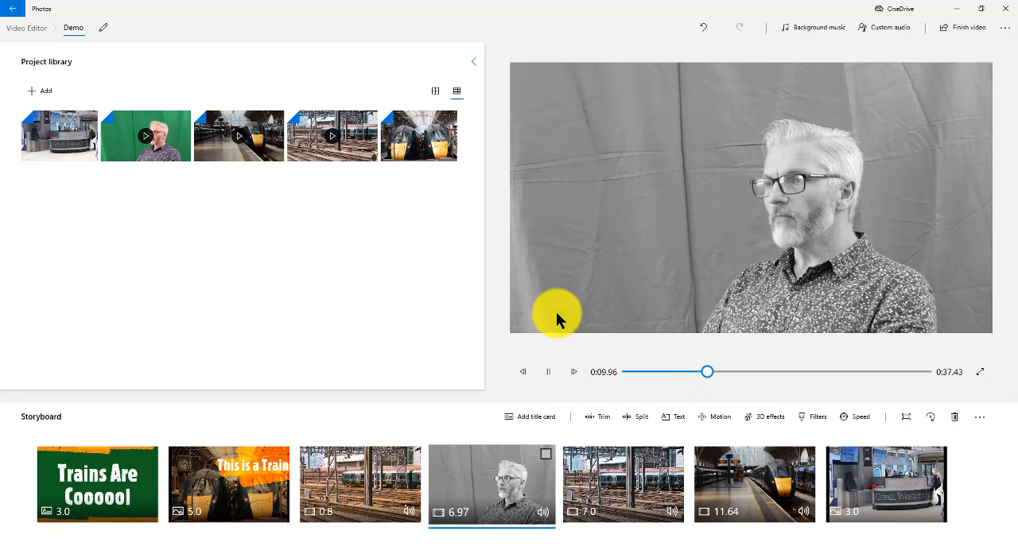
left_click(548, 372)
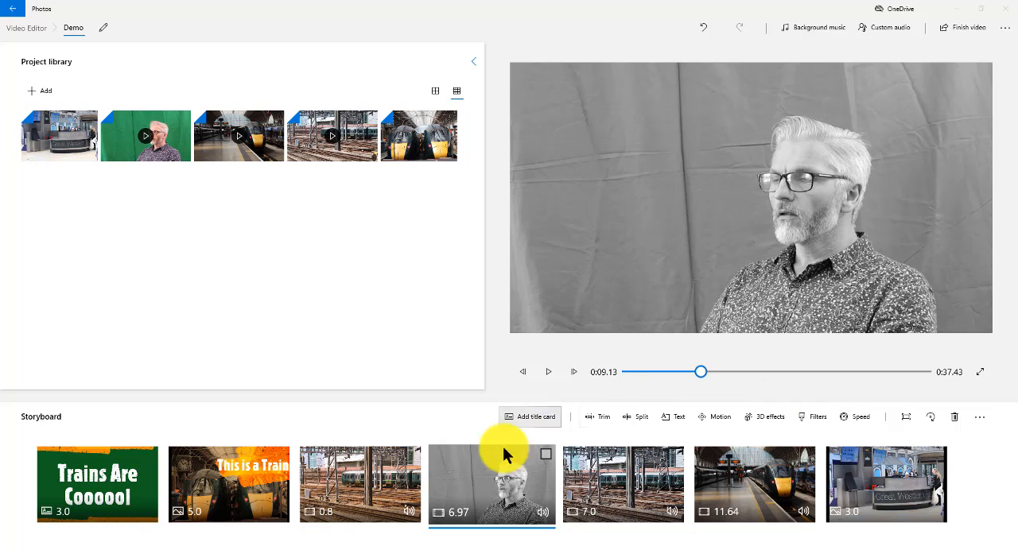
left_click(541, 376)
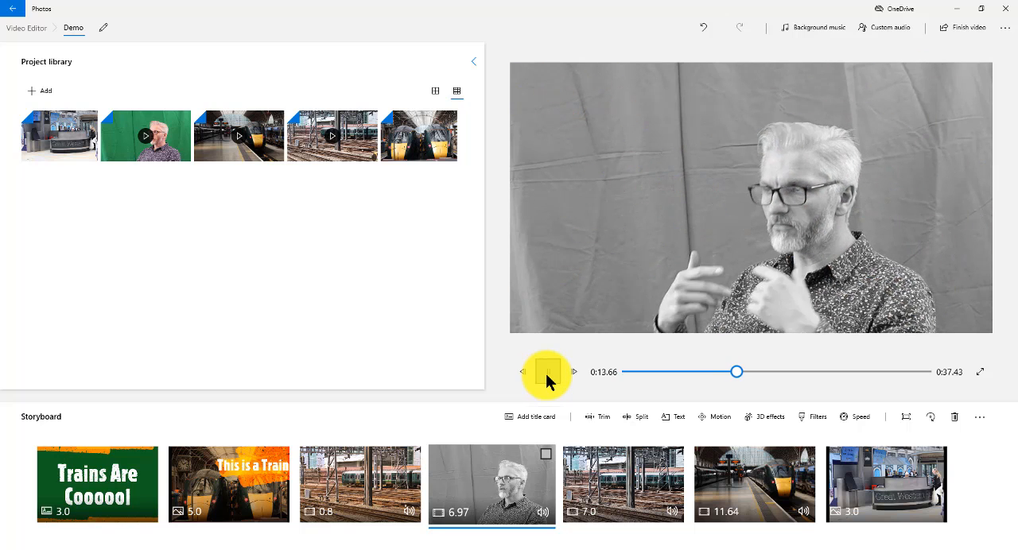
left_click(546, 379)
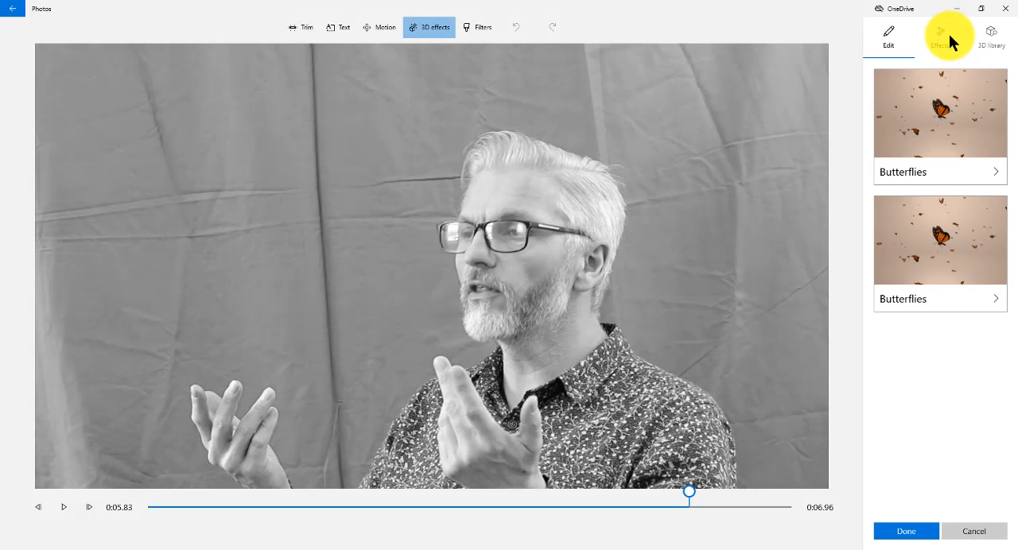
Browse the available 3D effects and the object categories of the 3D library.
left_click(941, 44)
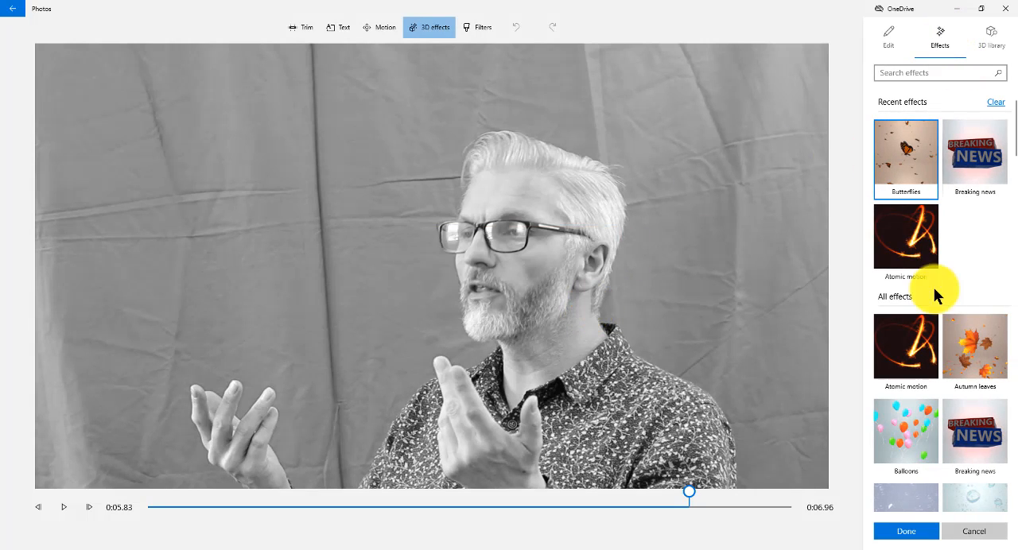
scroll(936, 302, "down", 3)
scroll(936, 317, "down", 5)
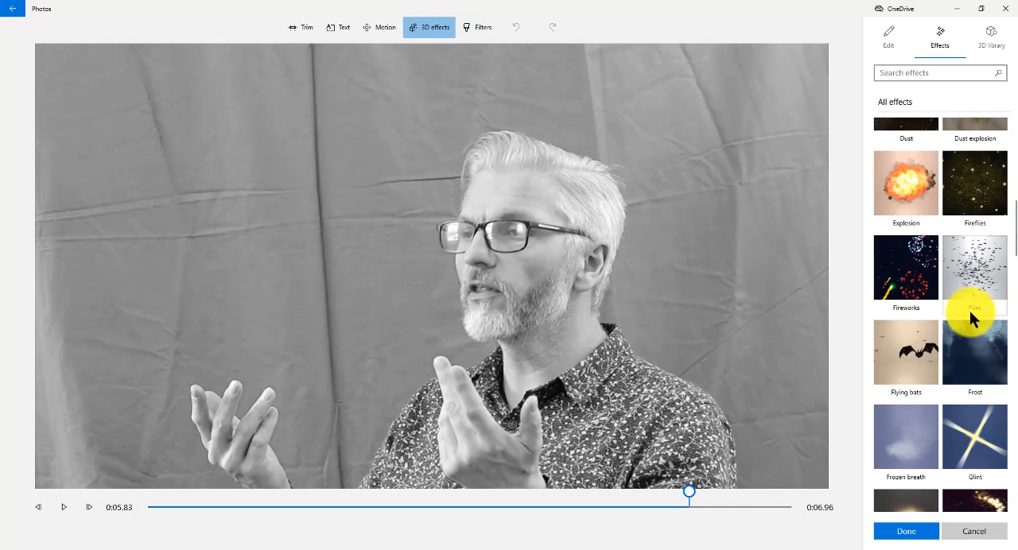
scroll(970, 318, "down", 3)
scroll(962, 211, "down", 7)
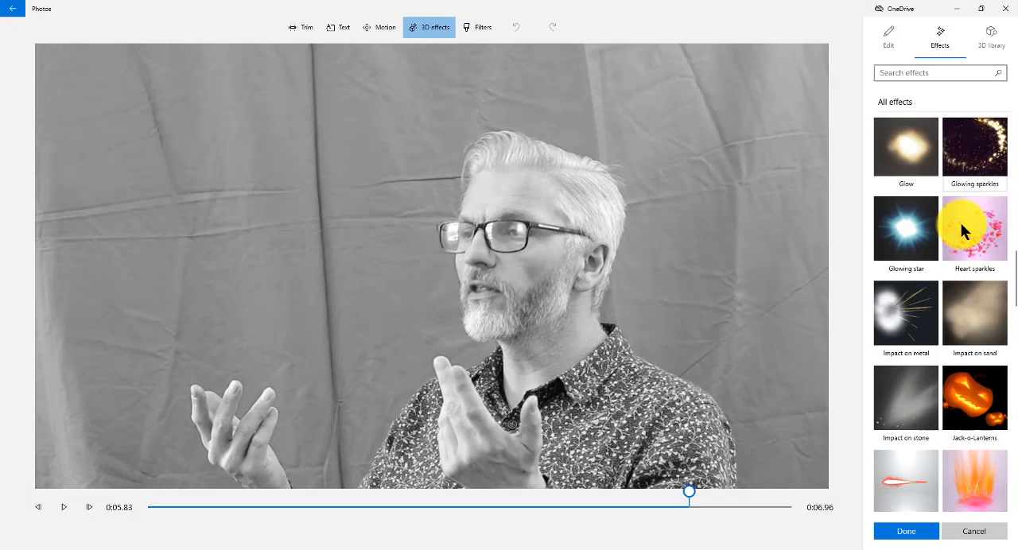
left_click(986, 42)
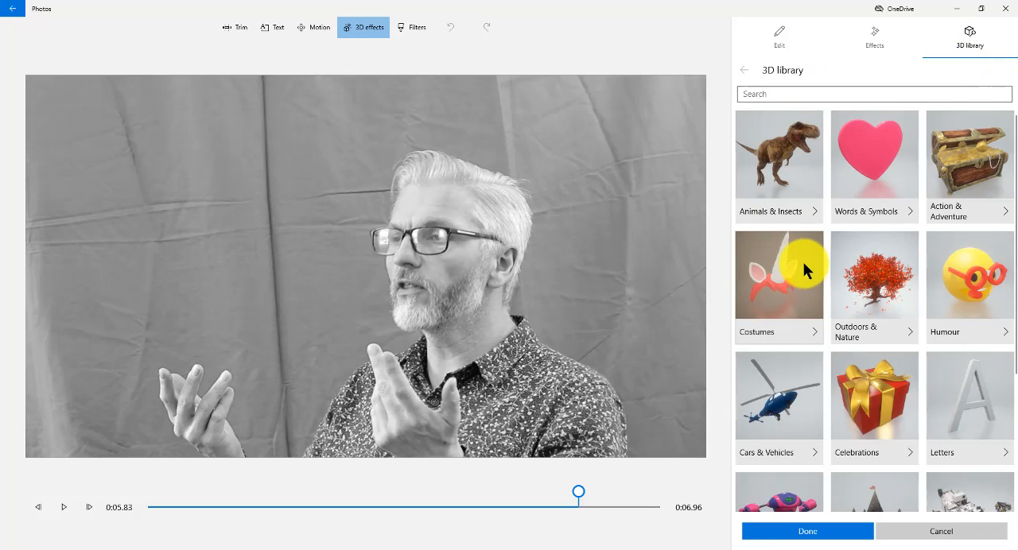
scroll(866, 295, "down", 3)
scroll(873, 295, "up", 3)
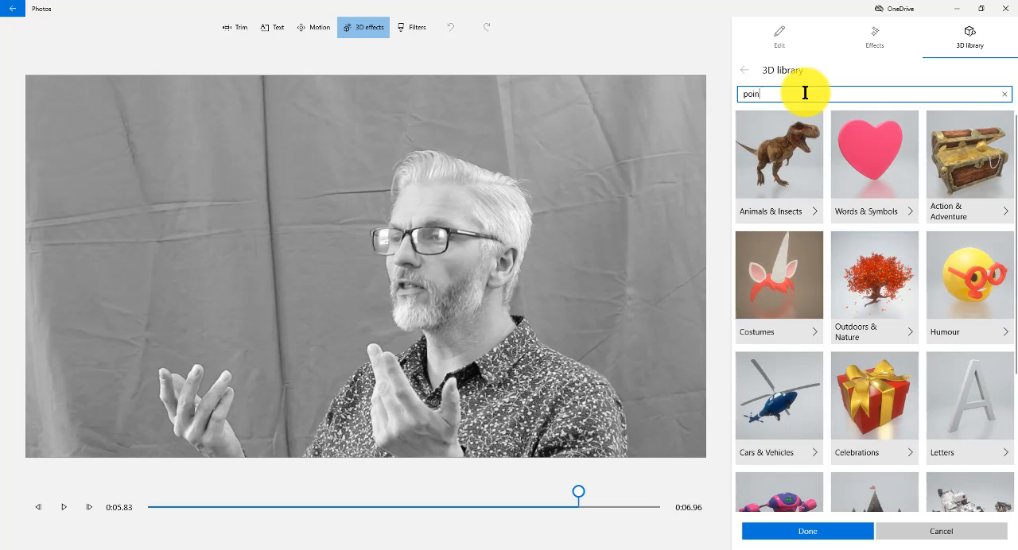
Search the 3D library for "point", add the Pointing hand, and enlarge and place it so its fingertip touches the man's face.
key("Return")
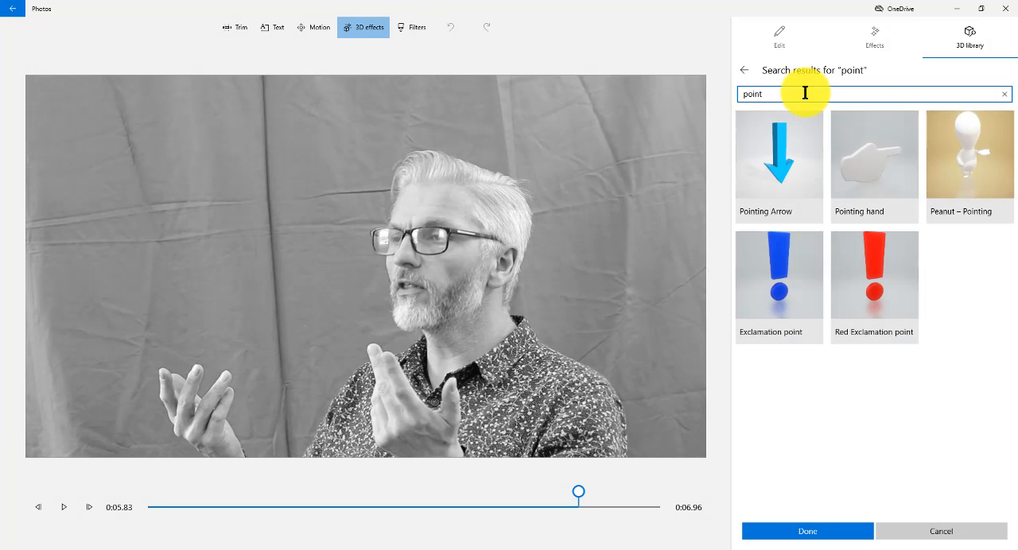
left_click(868, 163)
left_click_drag(465, 190, 419, 284)
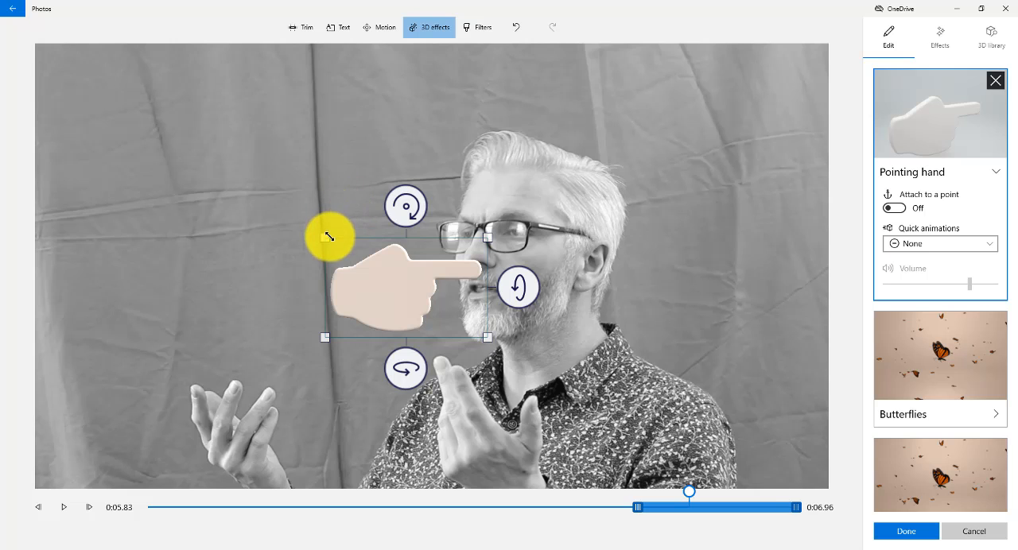
left_click_drag(328, 236, 188, 146)
left_click_drag(358, 252, 366, 314)
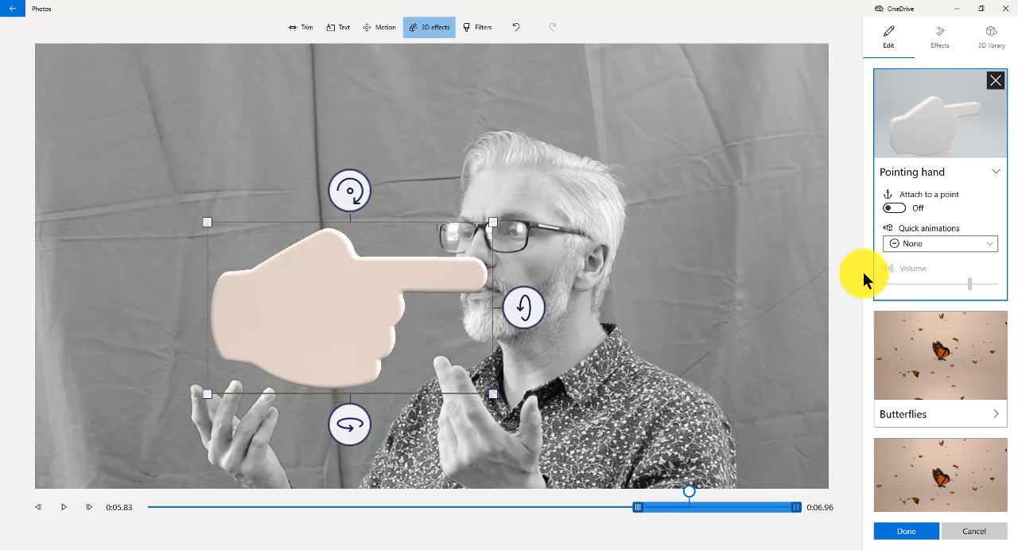
Attach the pointing hand to a point and give it the Jump & Turn quick animation, keeping the 3D effects.
left_click(894, 208)
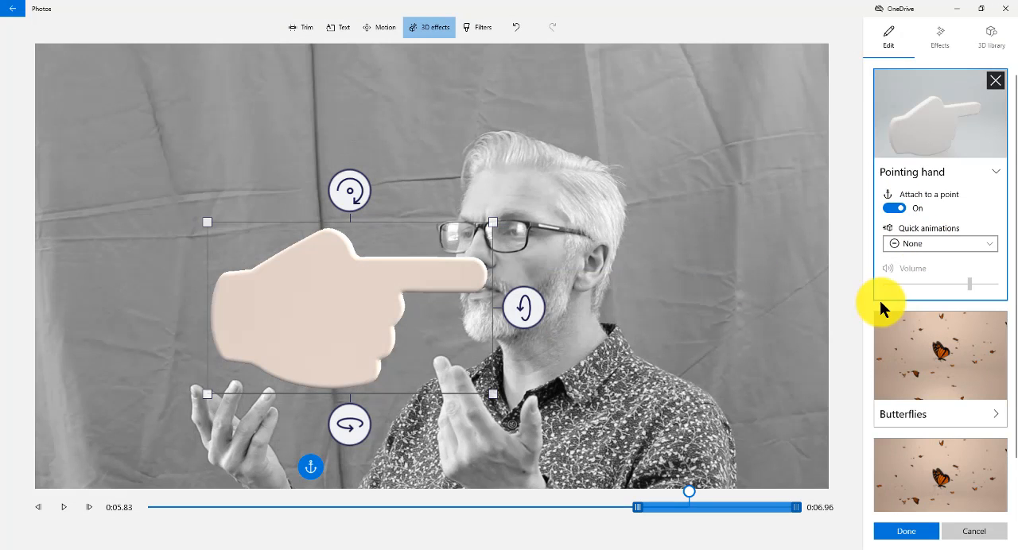
left_click(946, 246)
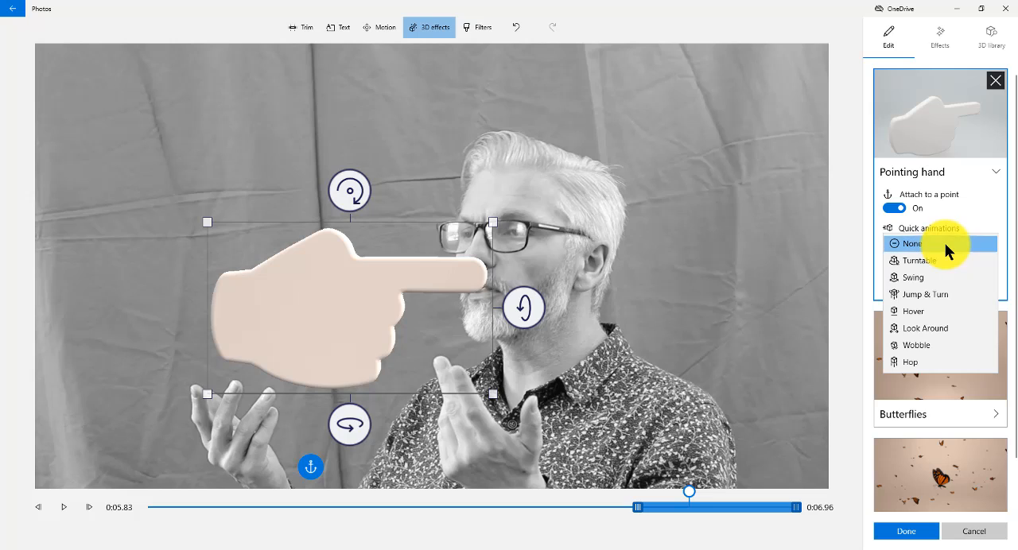
left_click(945, 296)
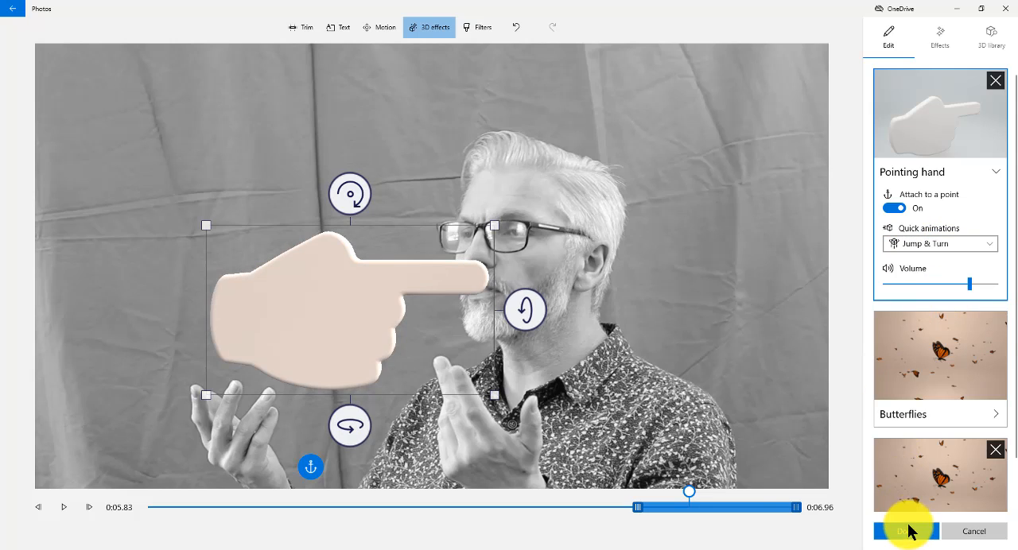
left_click(915, 536)
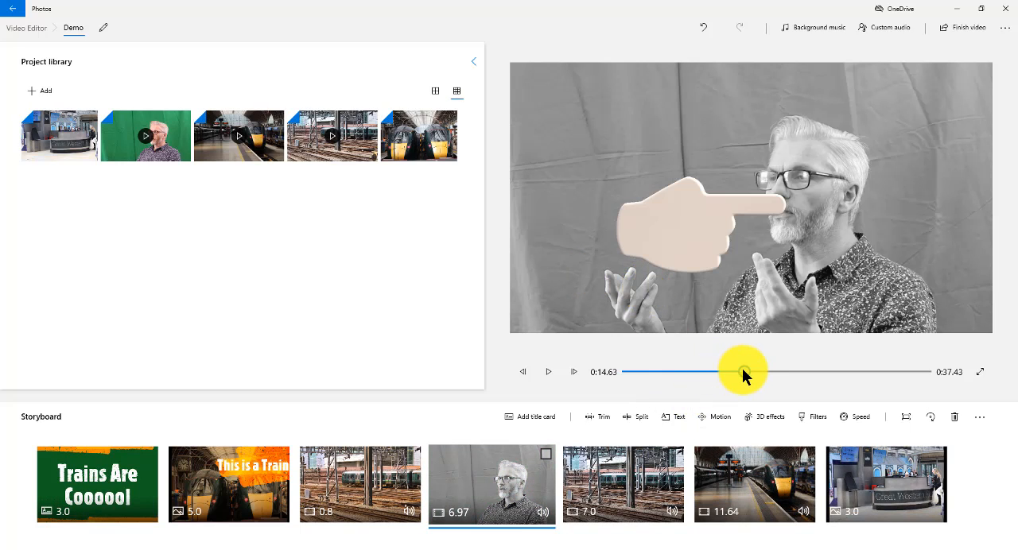
Play the end of the black-and-white green-screen clip to review the pointing hand.
left_click_drag(743, 369, 734, 370)
left_click(553, 375)
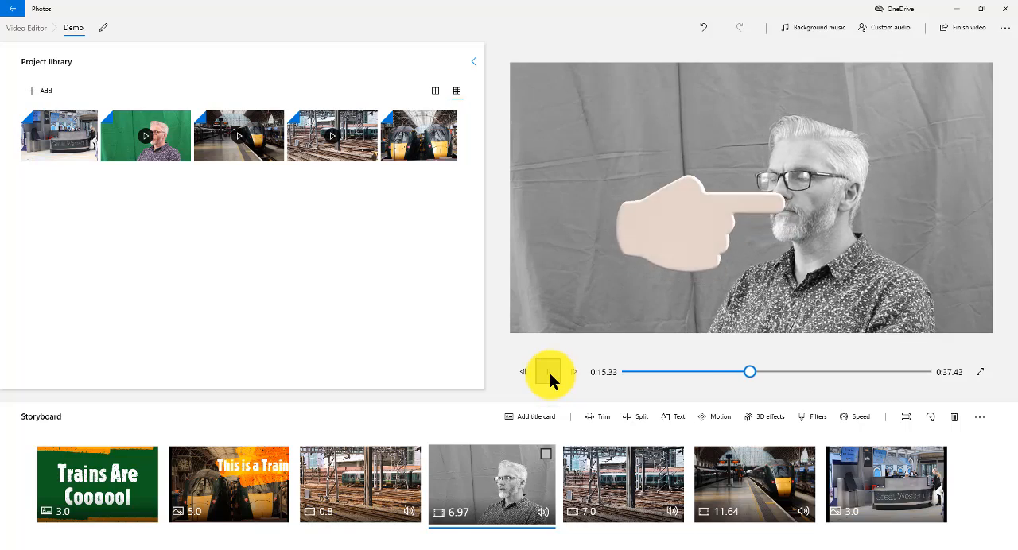
left_click(550, 375)
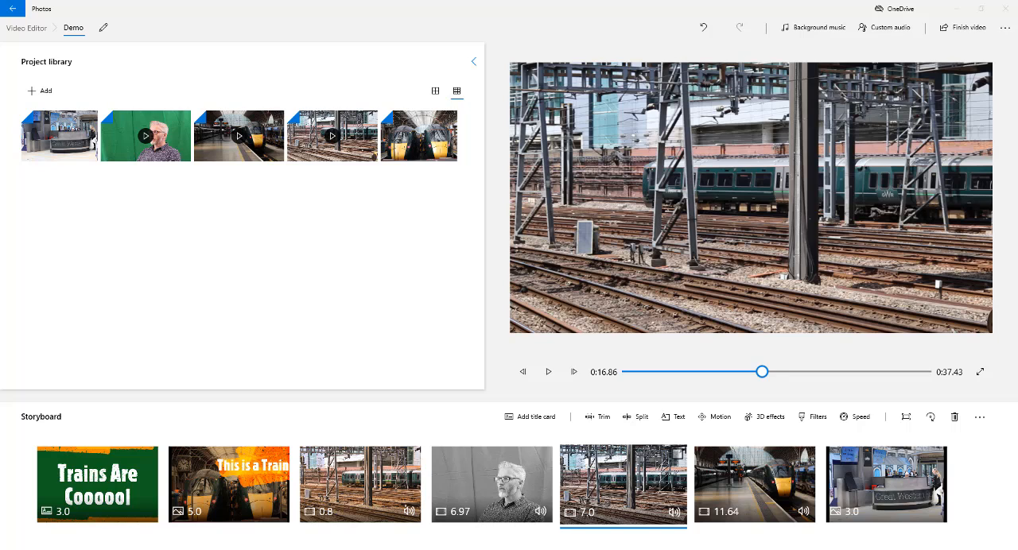
Add Arcade Party as background music with the music volume at about 44.
left_click(823, 32)
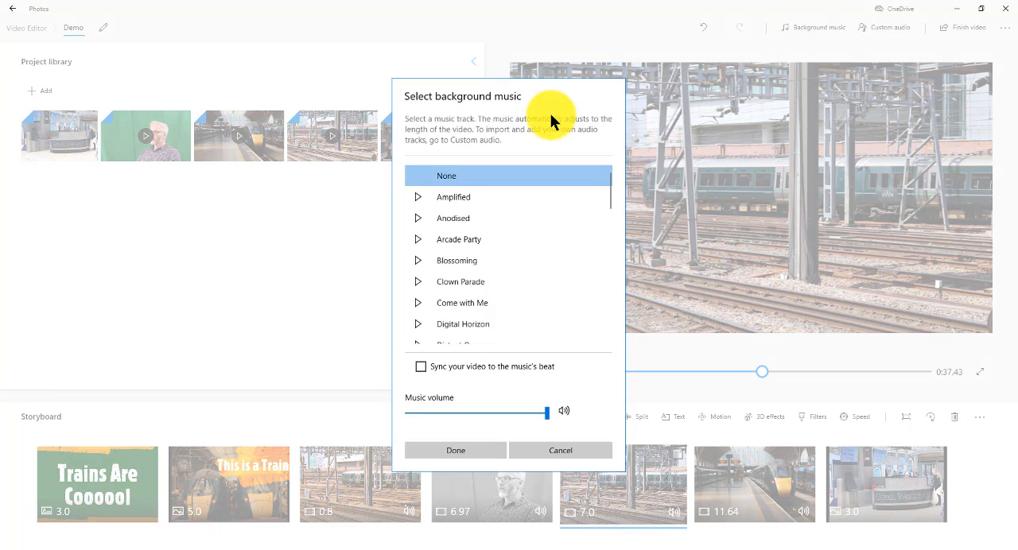
left_click(419, 238)
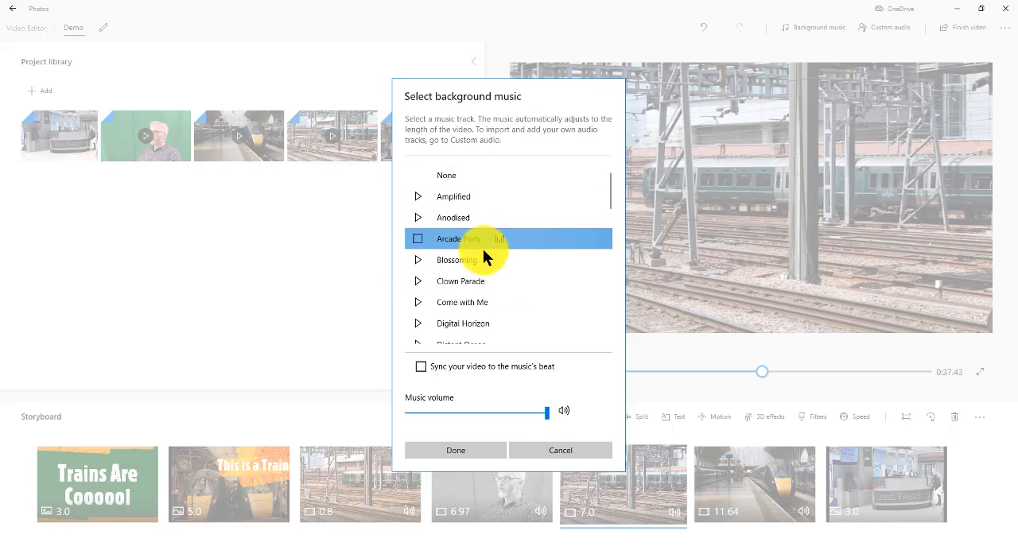
left_click_drag(545, 414, 467, 415)
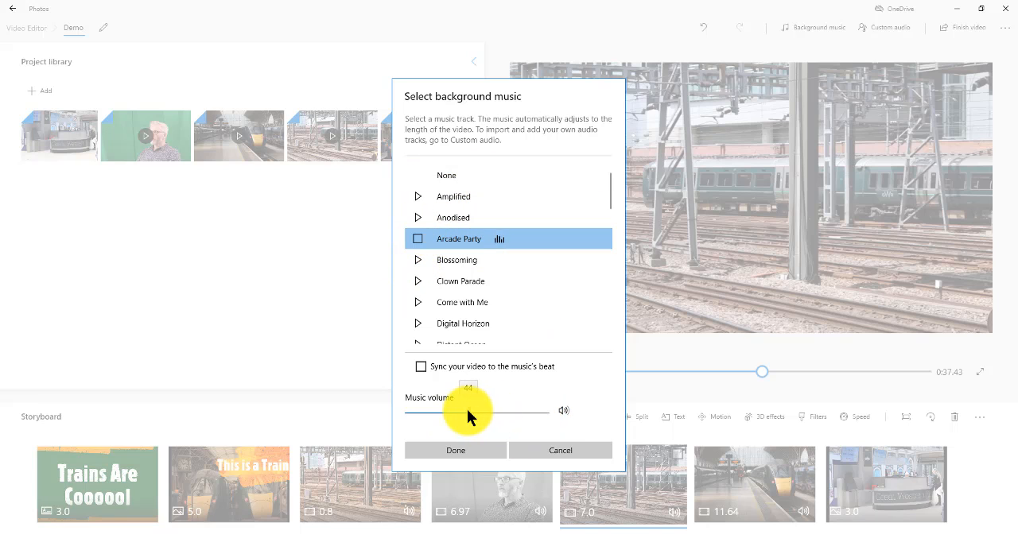
left_click(473, 450)
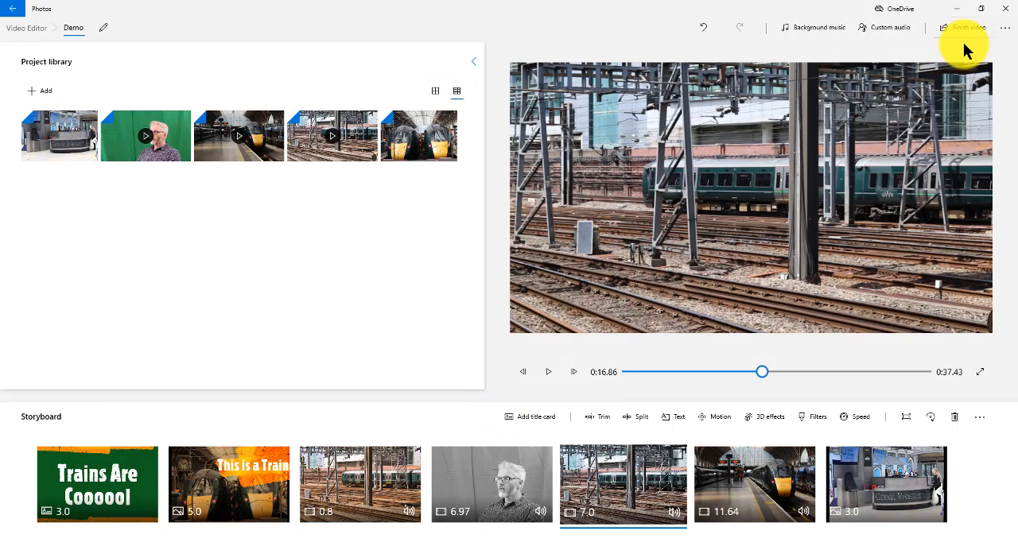
View the custom audio page and its option for adding audio files, and return to the project.
left_click(884, 30)
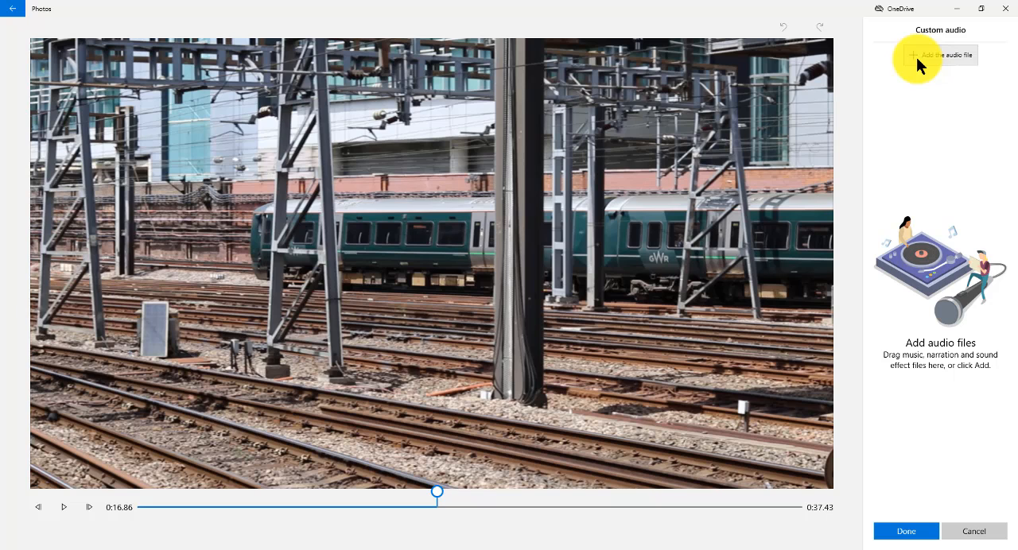
left_click(927, 531)
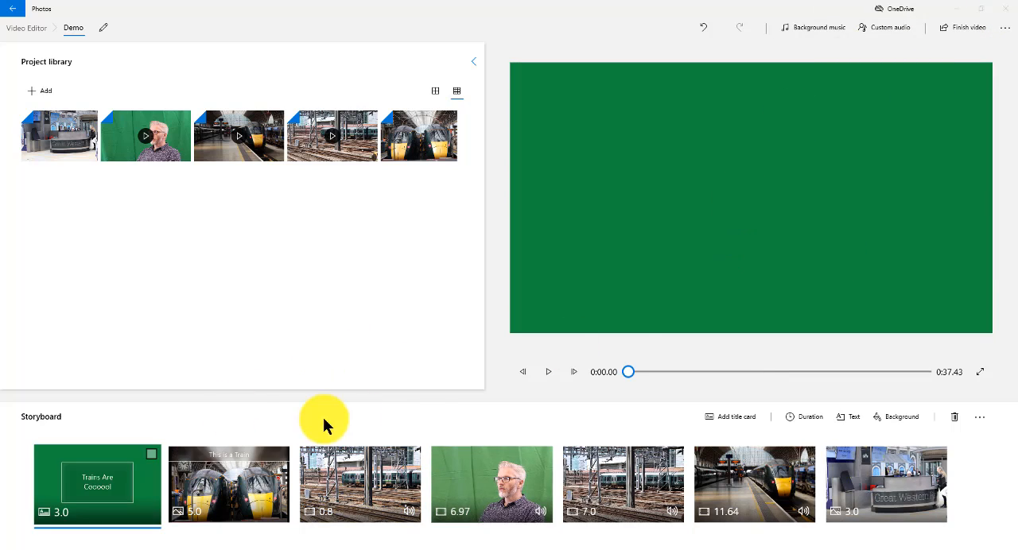
Preview the Adventure and Classic themes and choose Electric as the project's theme.
left_click(1005, 28)
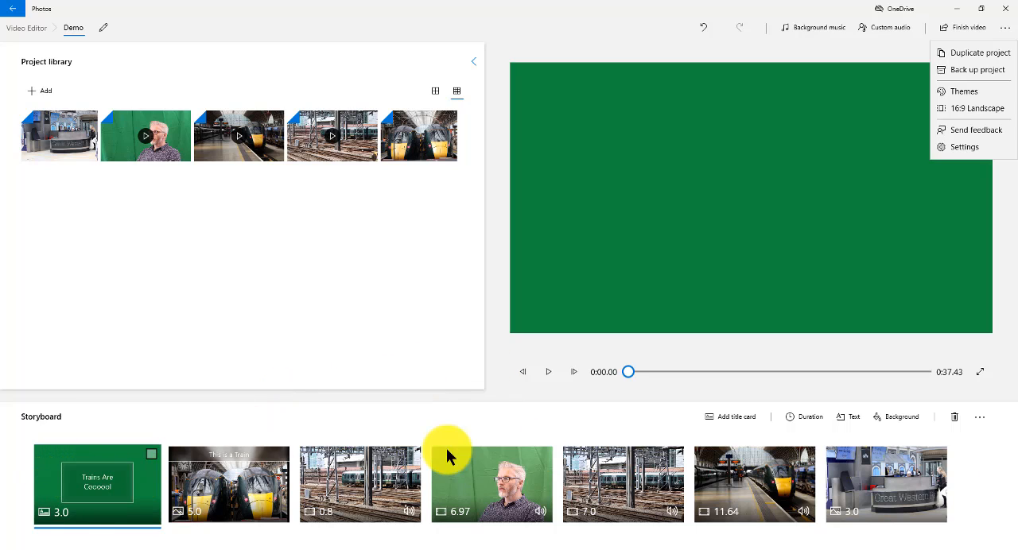
left_click(964, 92)
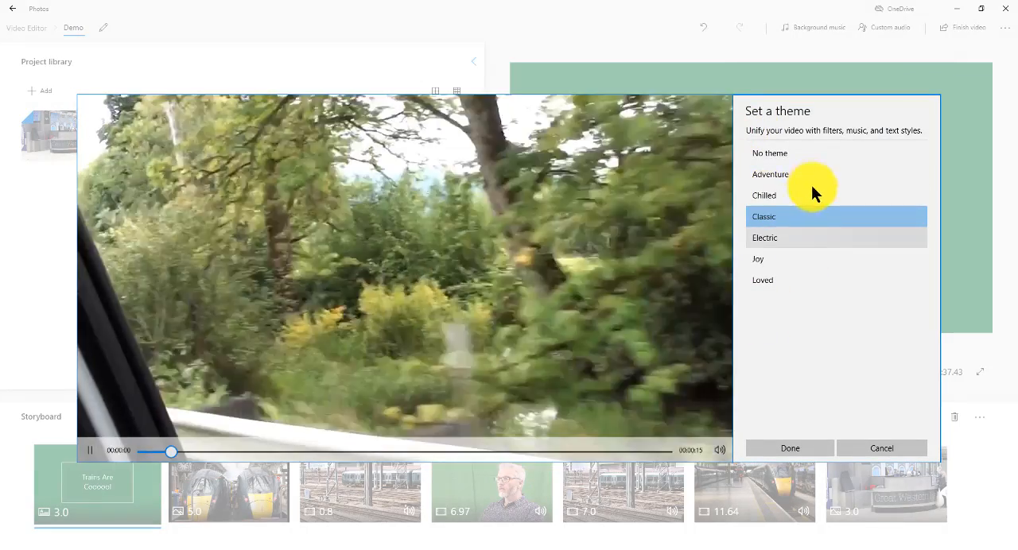
left_click(772, 175)
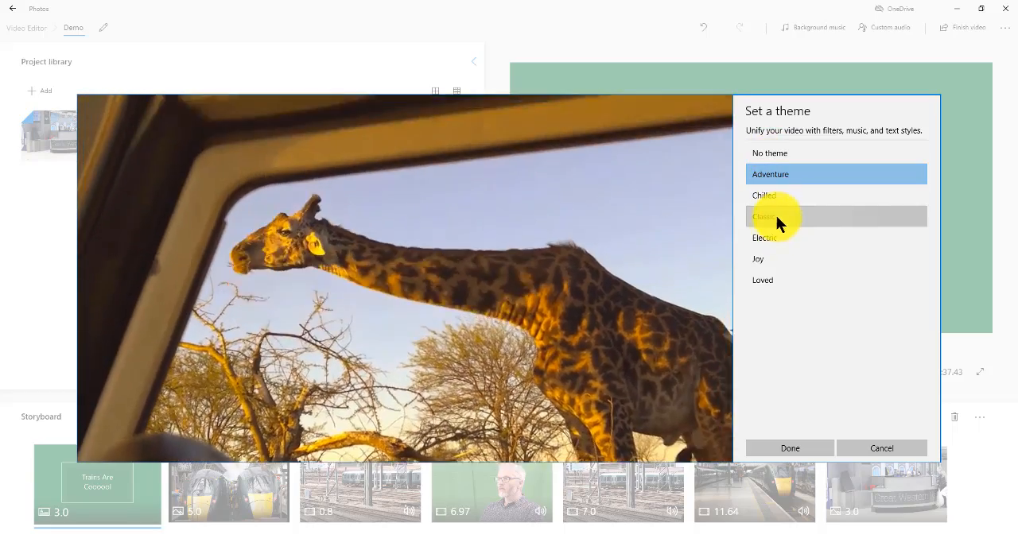
left_click(776, 217)
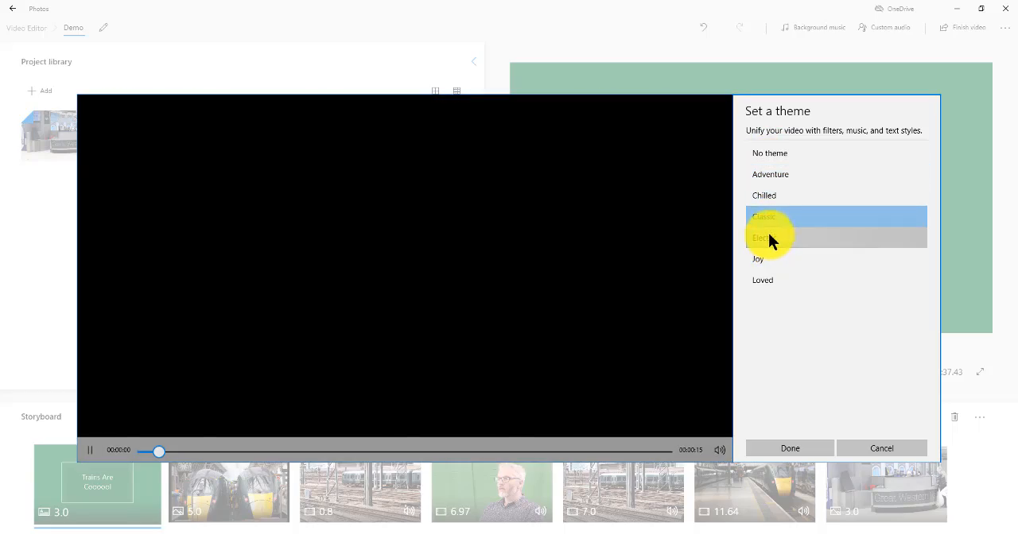
left_click(768, 237)
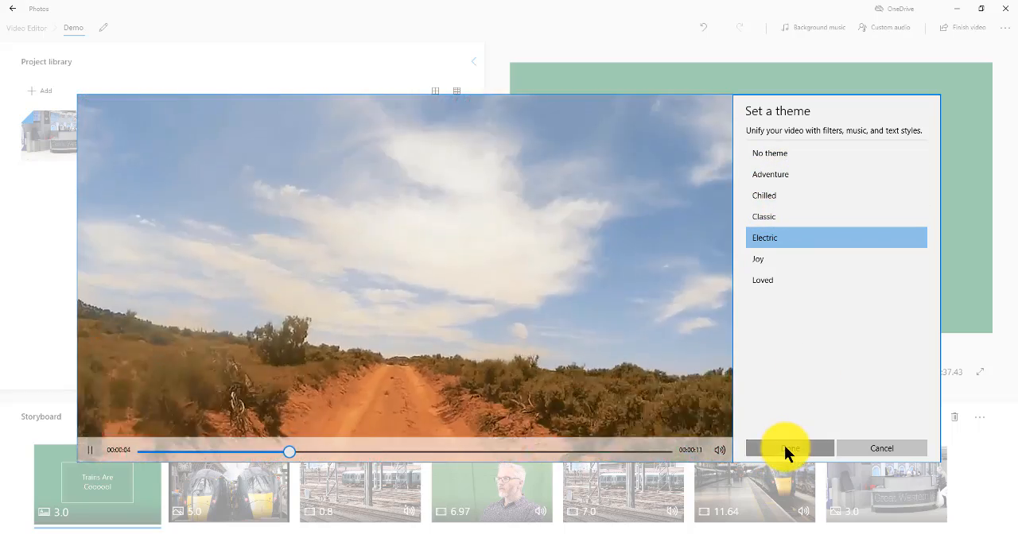
left_click(785, 446)
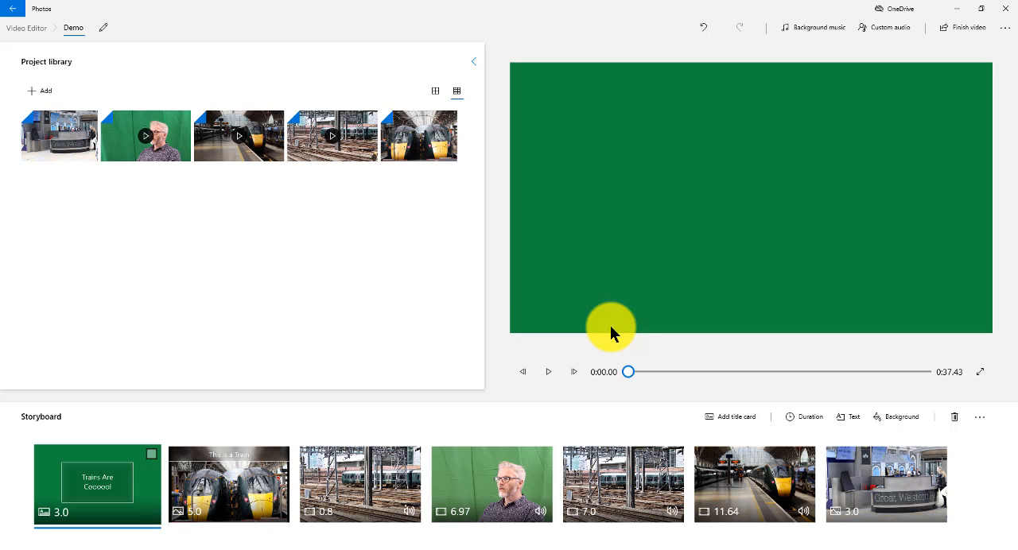
Play the project from the start to review it and select the green-screen clip in the storyboard.
left_click(548, 372)
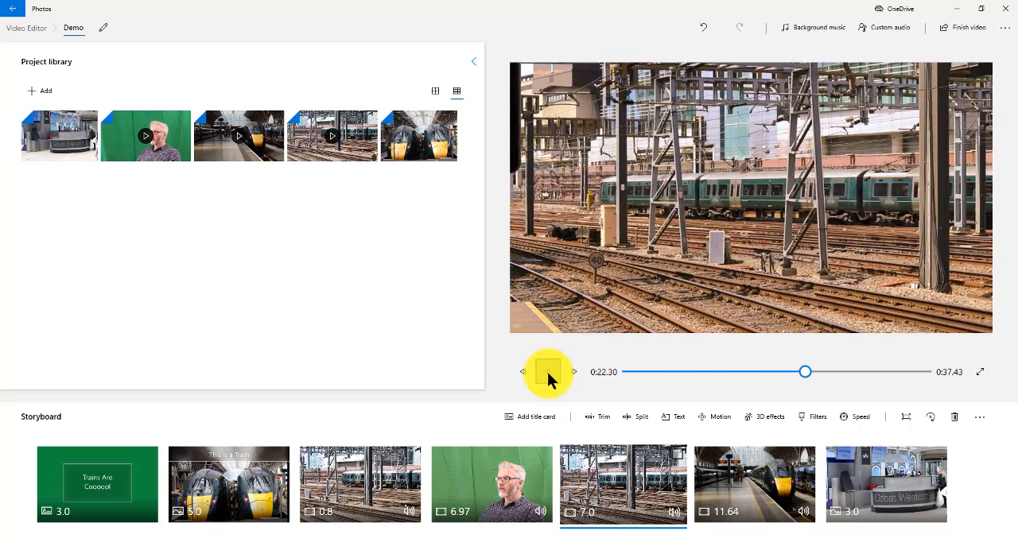
left_click(547, 372)
left_click(511, 477)
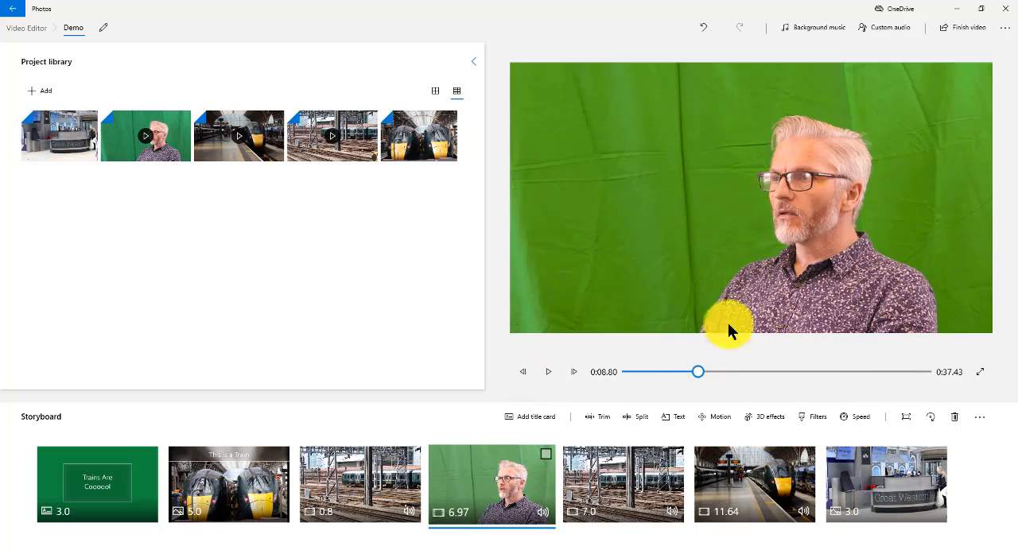
Set the finished video's quality to High 1080p and show the additional export options.
left_click(967, 30)
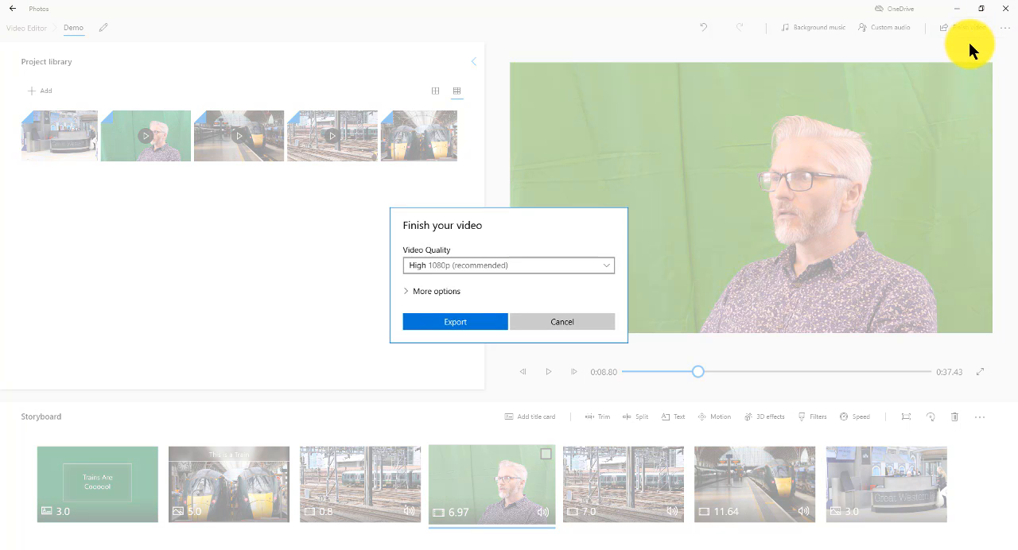
left_click(445, 270)
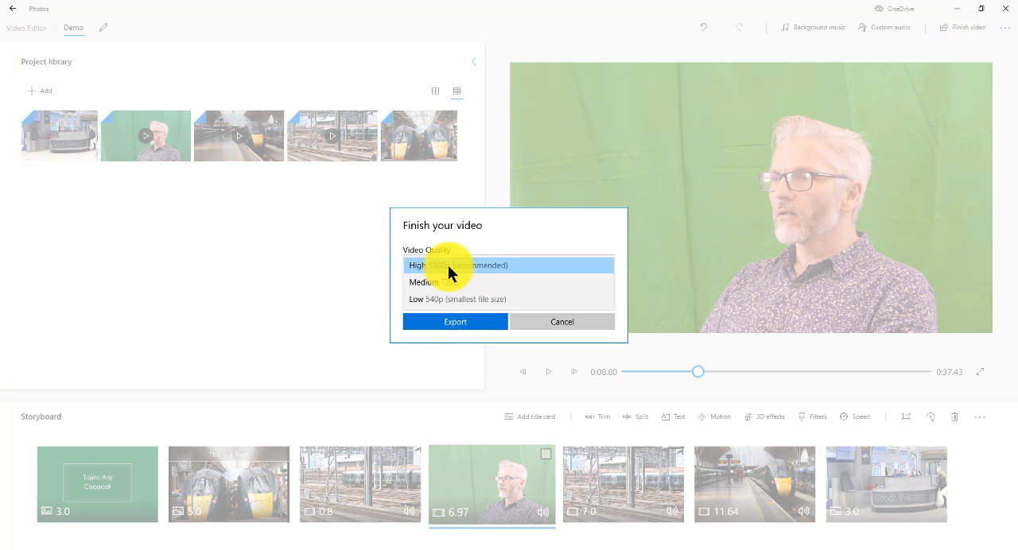
left_click(499, 265)
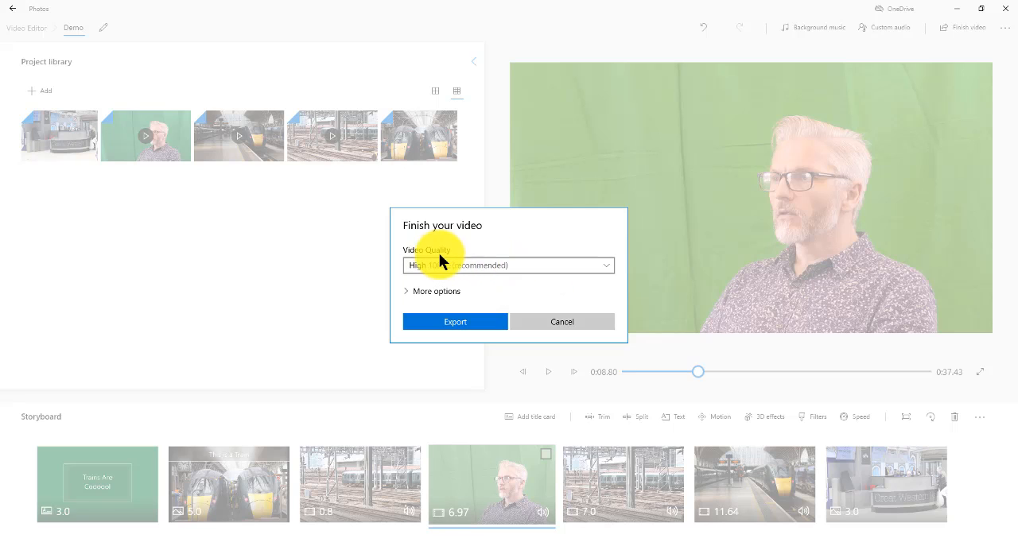
left_click(445, 293)
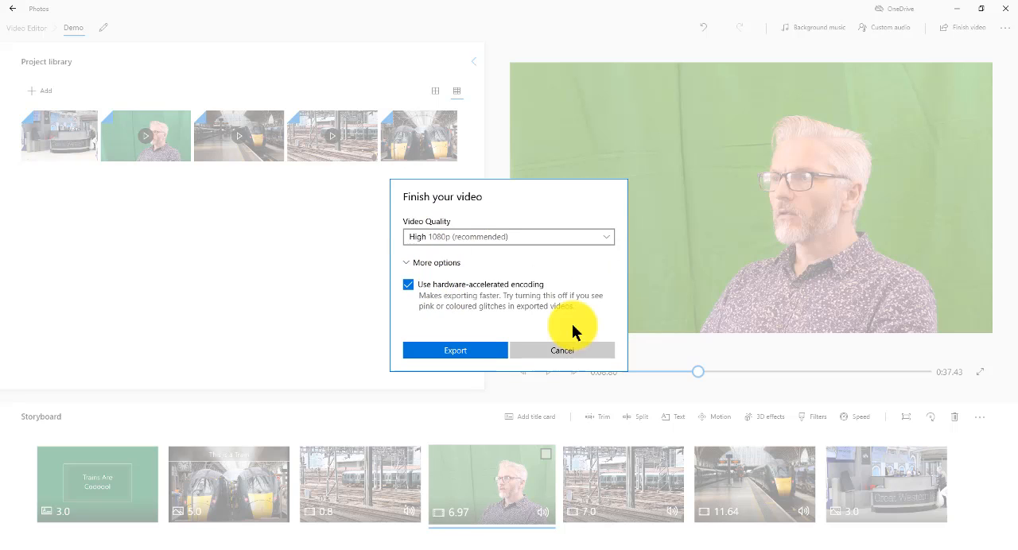
Export the video to the desktop as Demo and move the finished video's playback window aside.
left_click(470, 353)
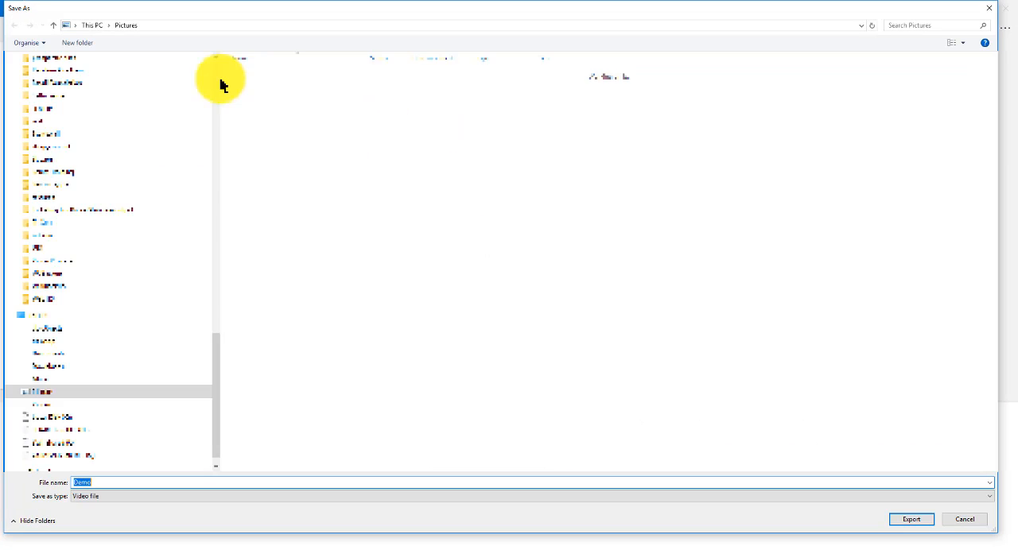
left_click_drag(213, 366, 154, 73)
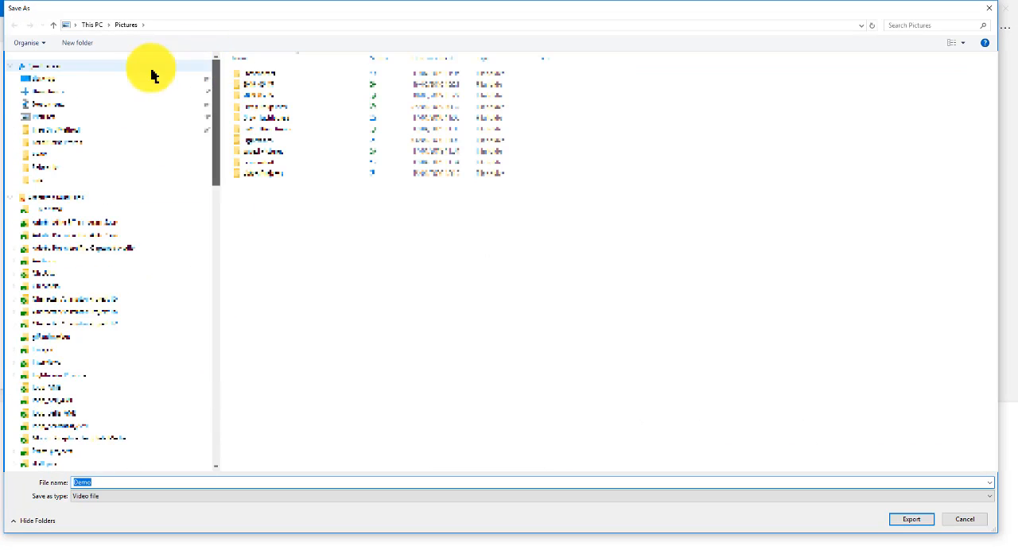
left_click(84, 79)
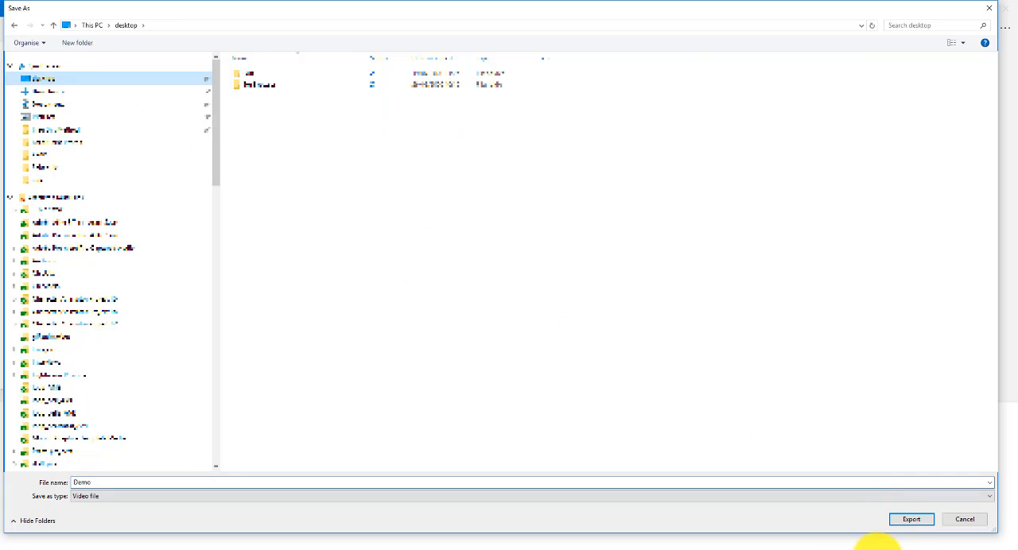
left_click(910, 520)
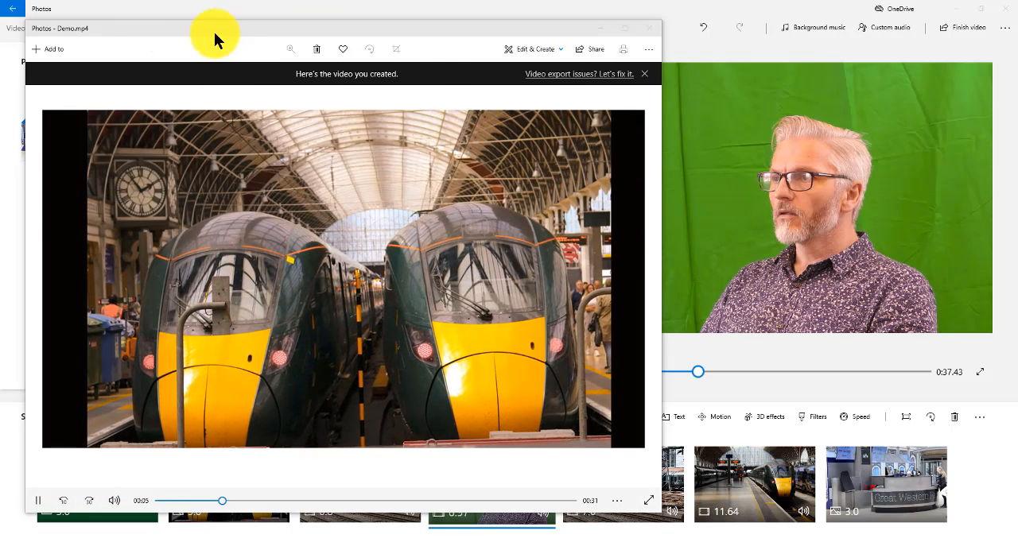
left_click_drag(129, 33, 350, 22)
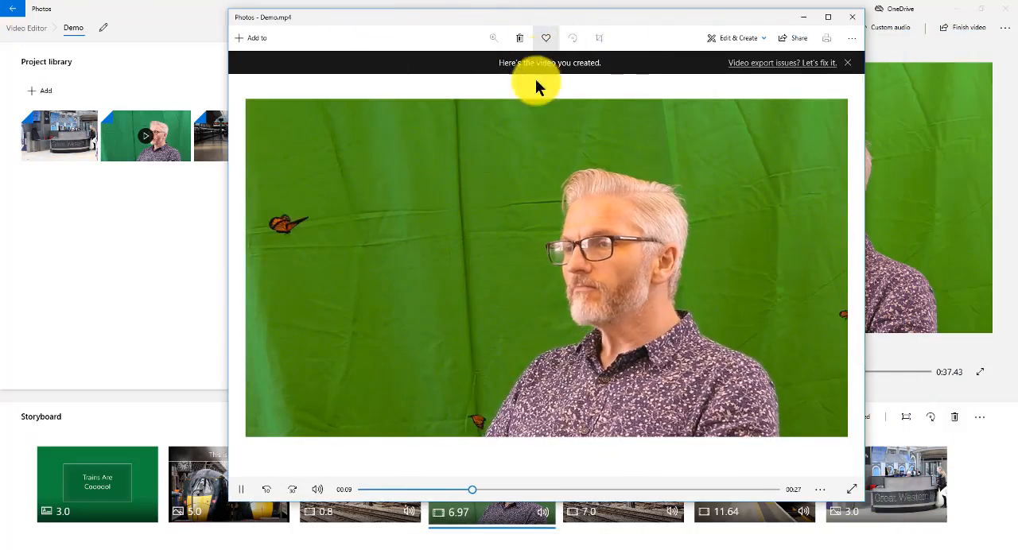